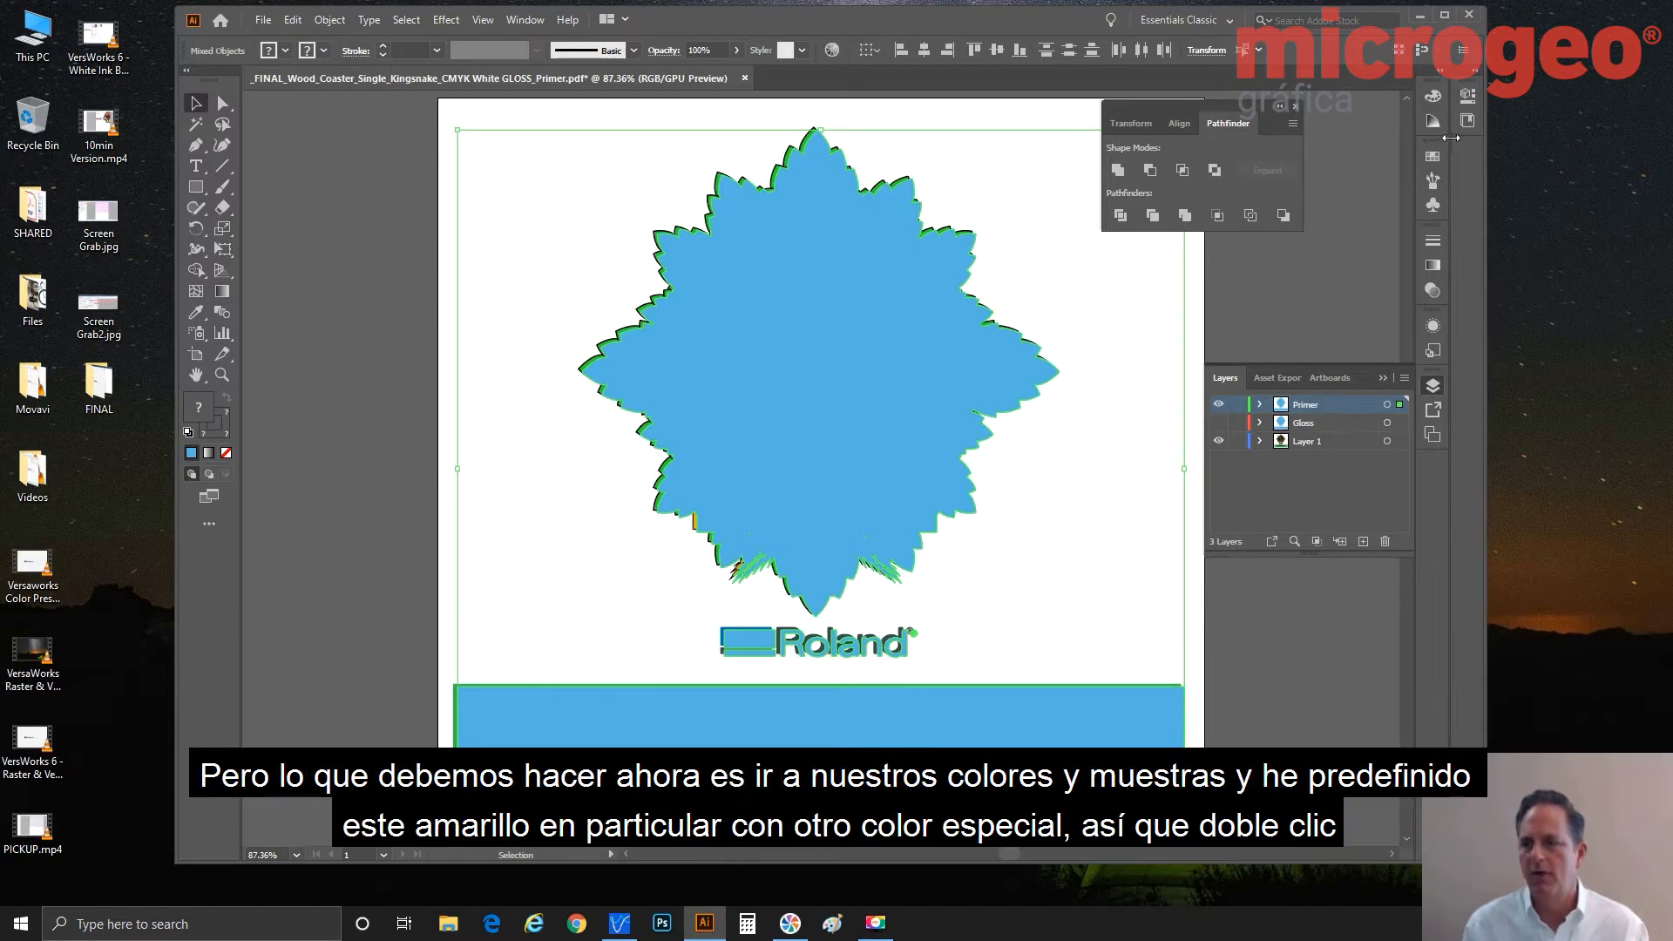
Fill the selected artwork on the Primer layer with the RDG_PRIMER spot colour swatch and check its swatch options.
click(1433, 159)
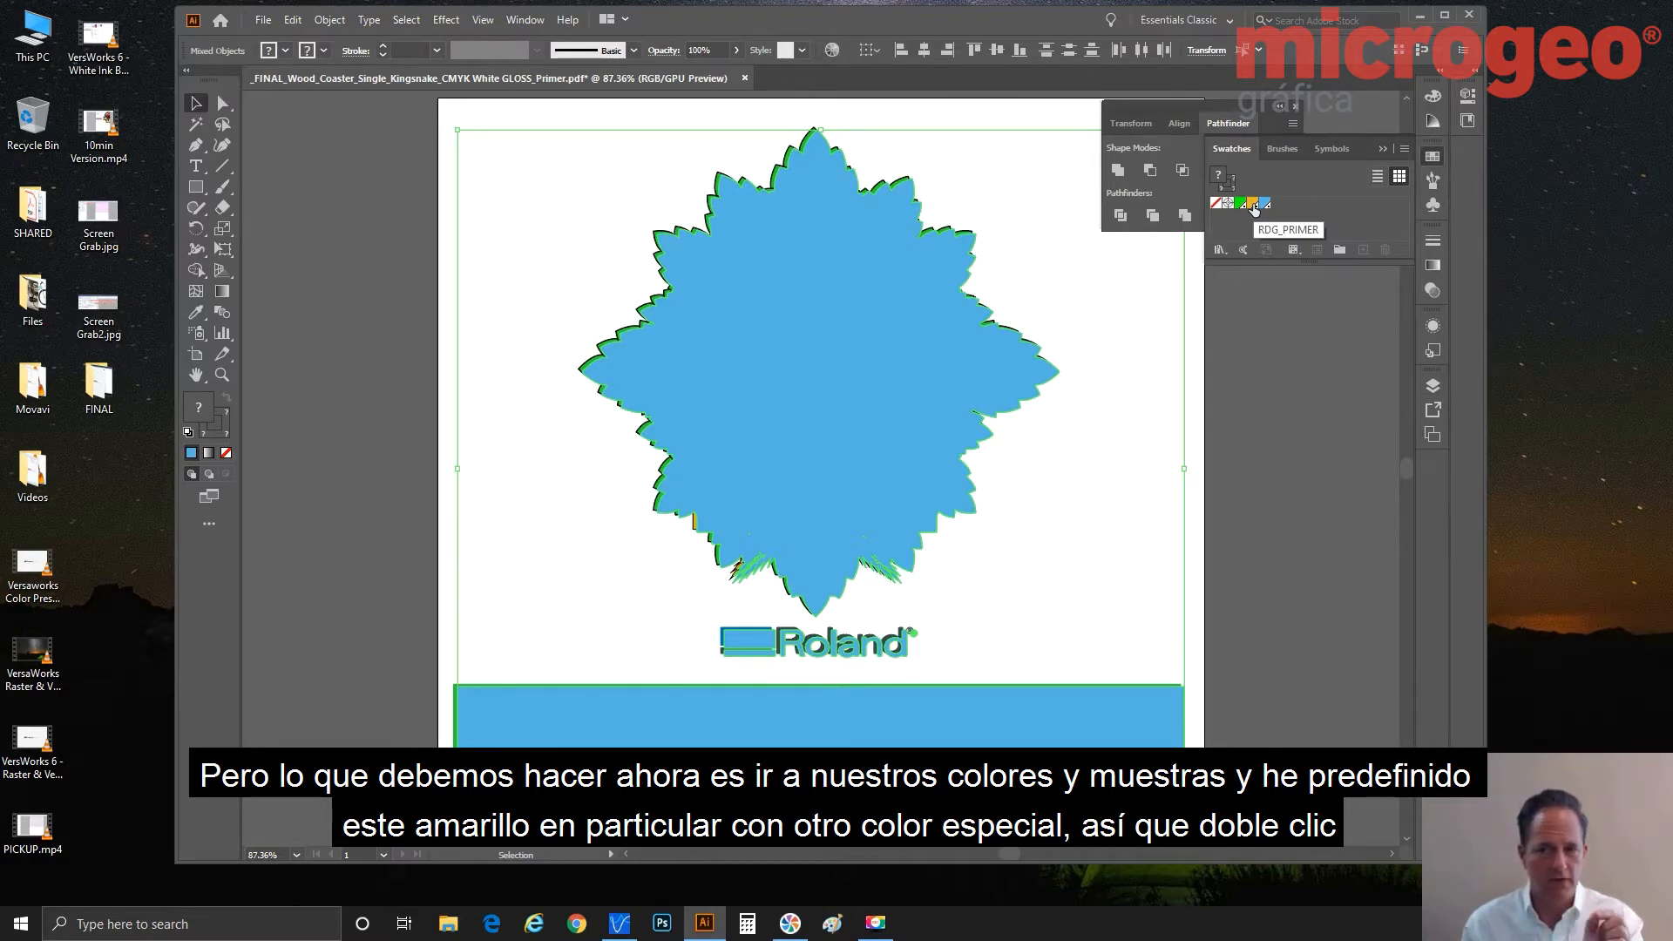
double_click(1253, 204)
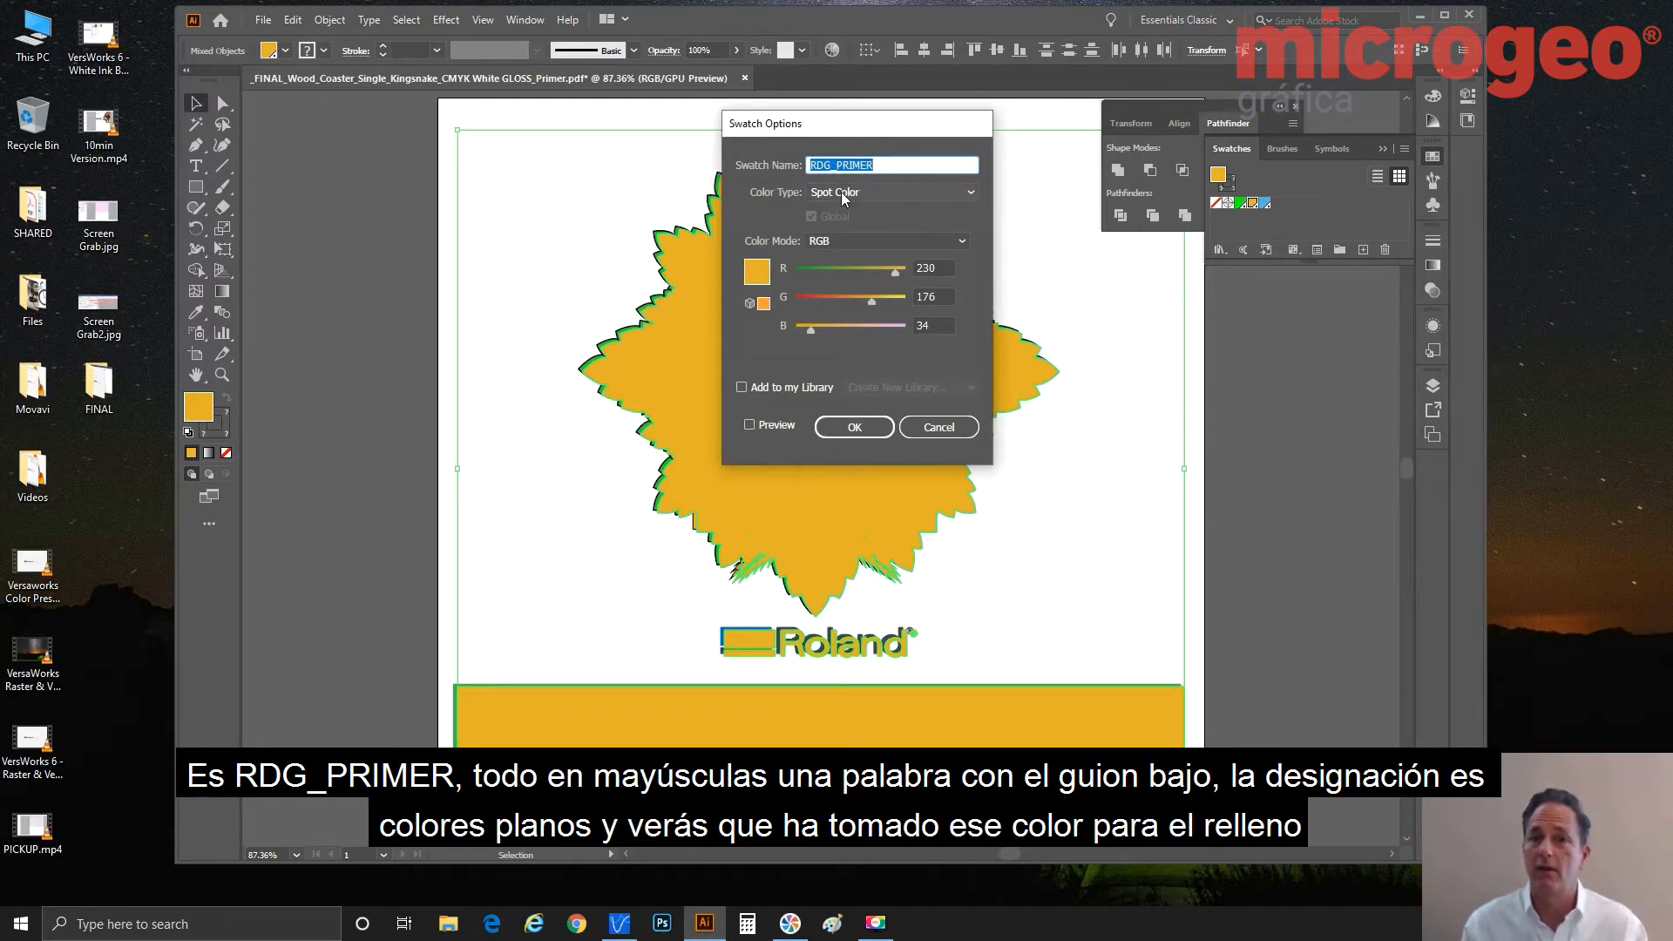
click(858, 426)
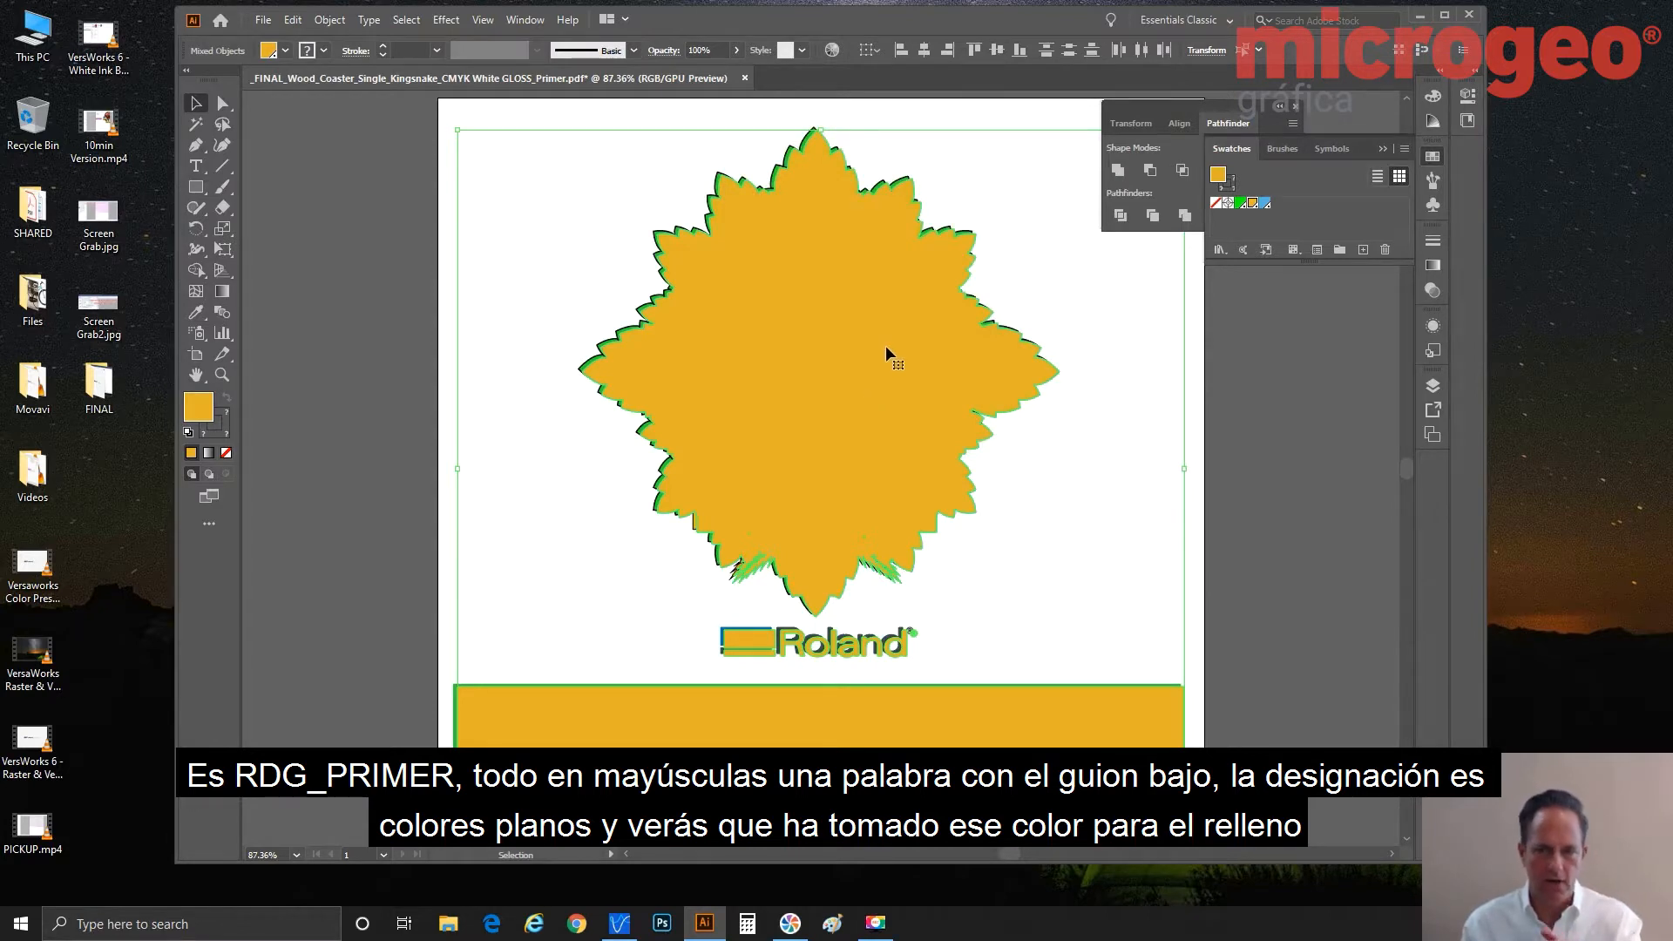
Move and nudge the primer artwork until it exactly covers the original design underneath, and deselect it.
mouse_move(870, 357)
mouse_down()
mouse_move(925, 371)
mouse_move(865, 340)
mouse_up()
key(Down)
key(Down)
key(Down)
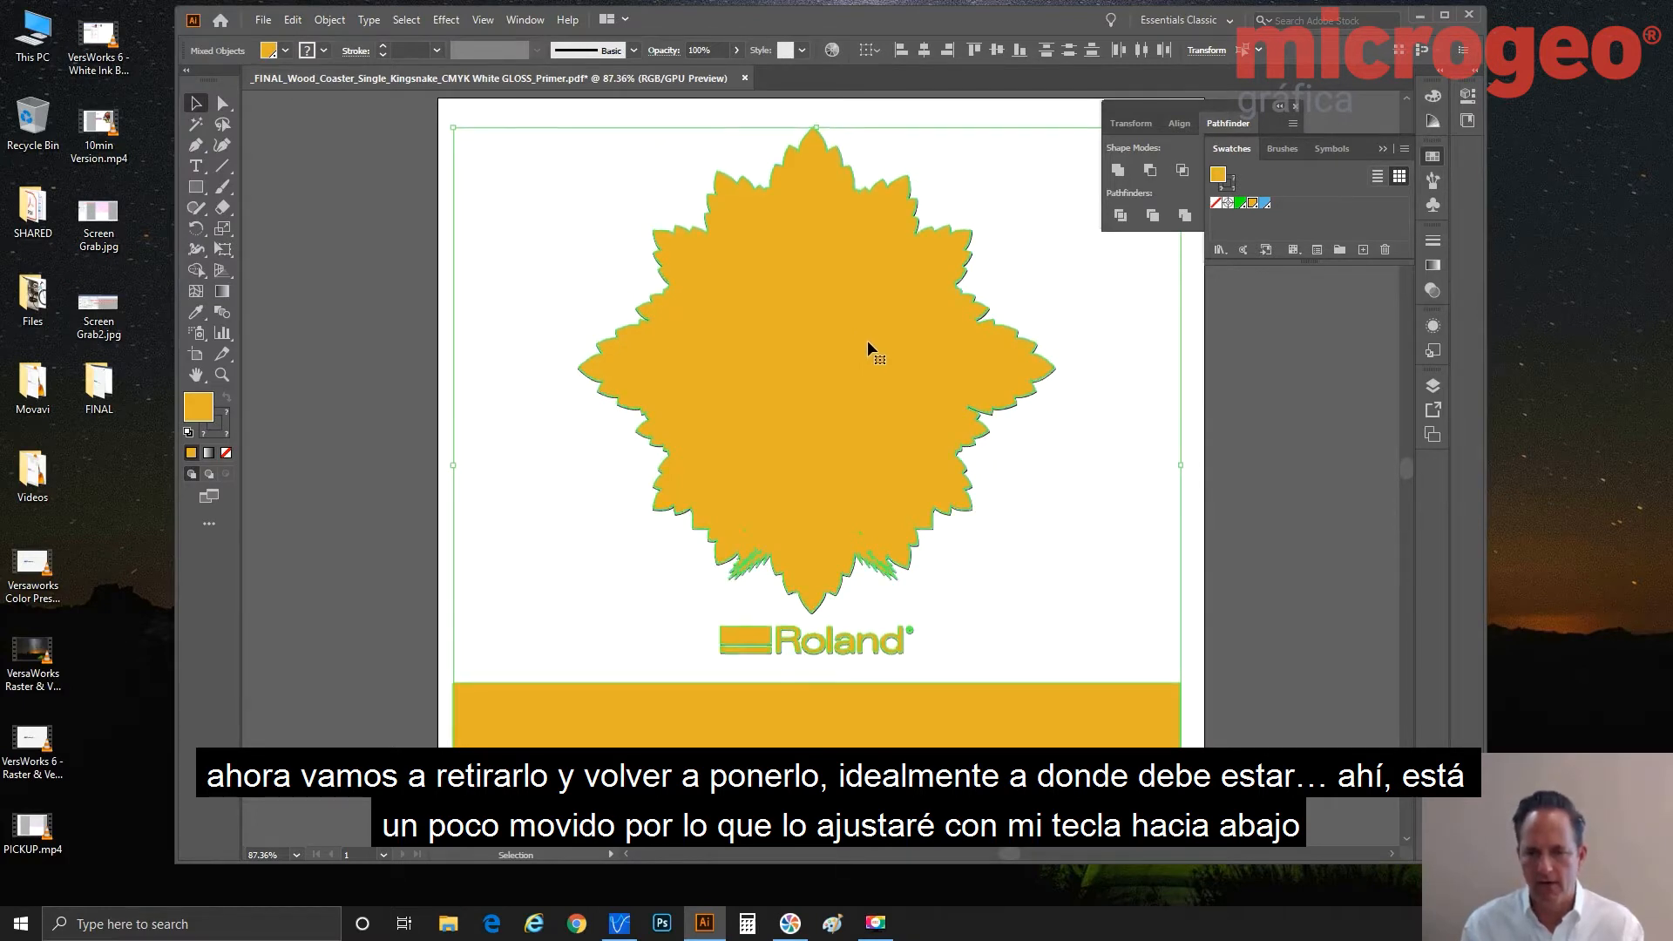
key(z)
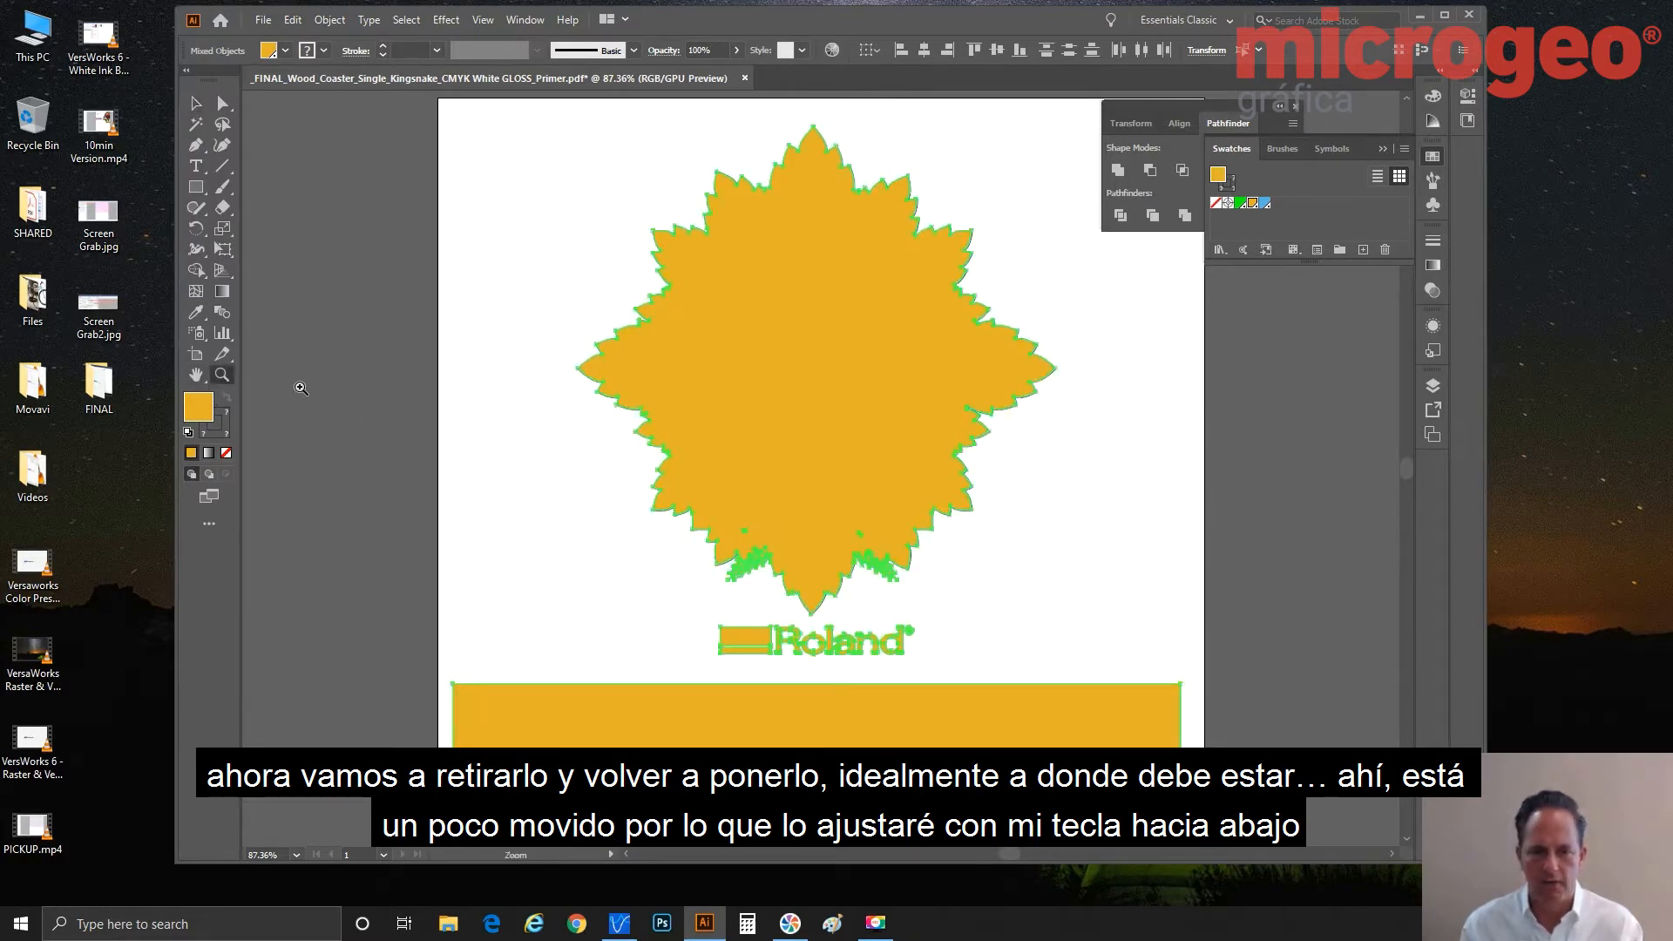
drag(718, 551, 863, 589)
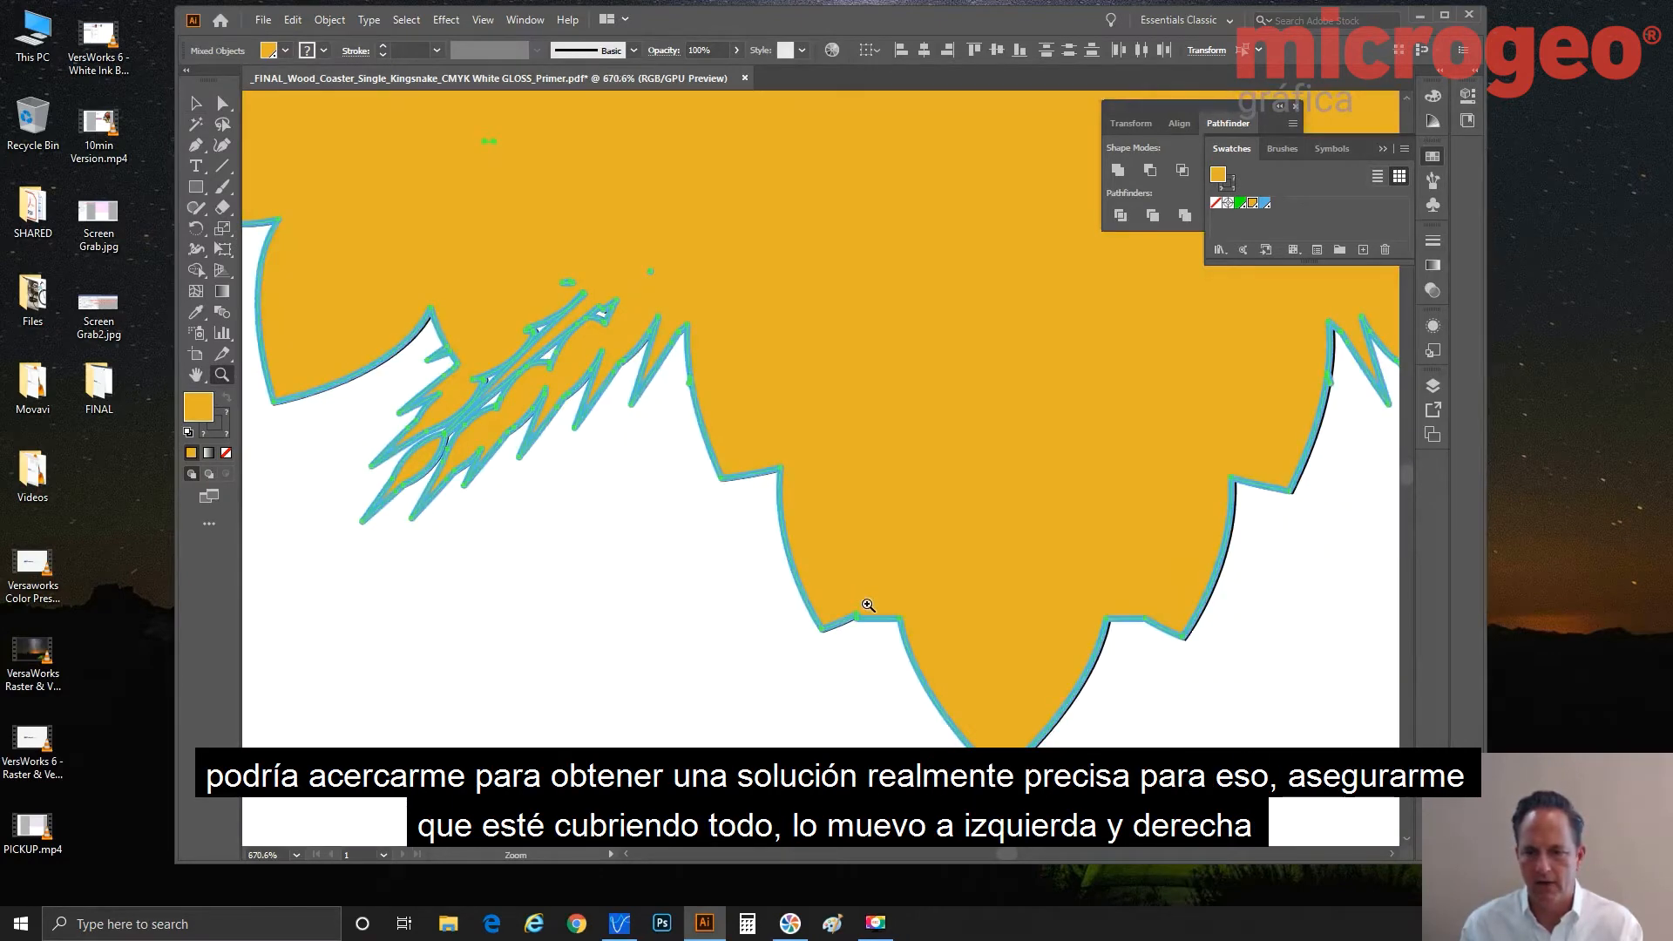
key(Right)
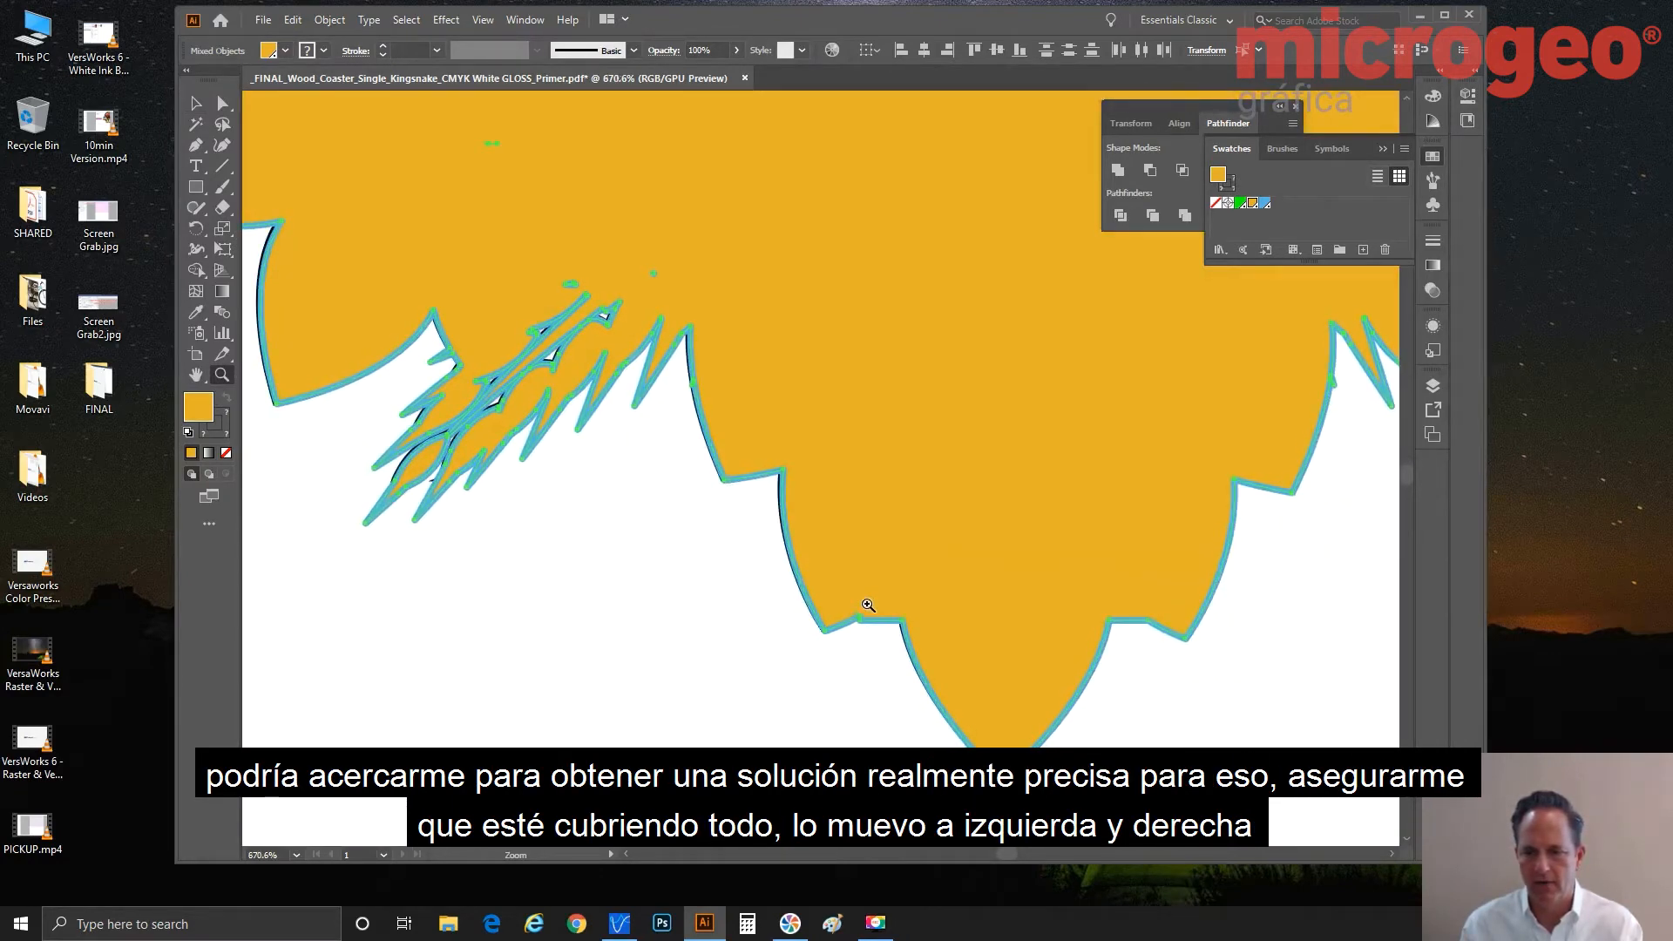
key(Left)
key(Left)
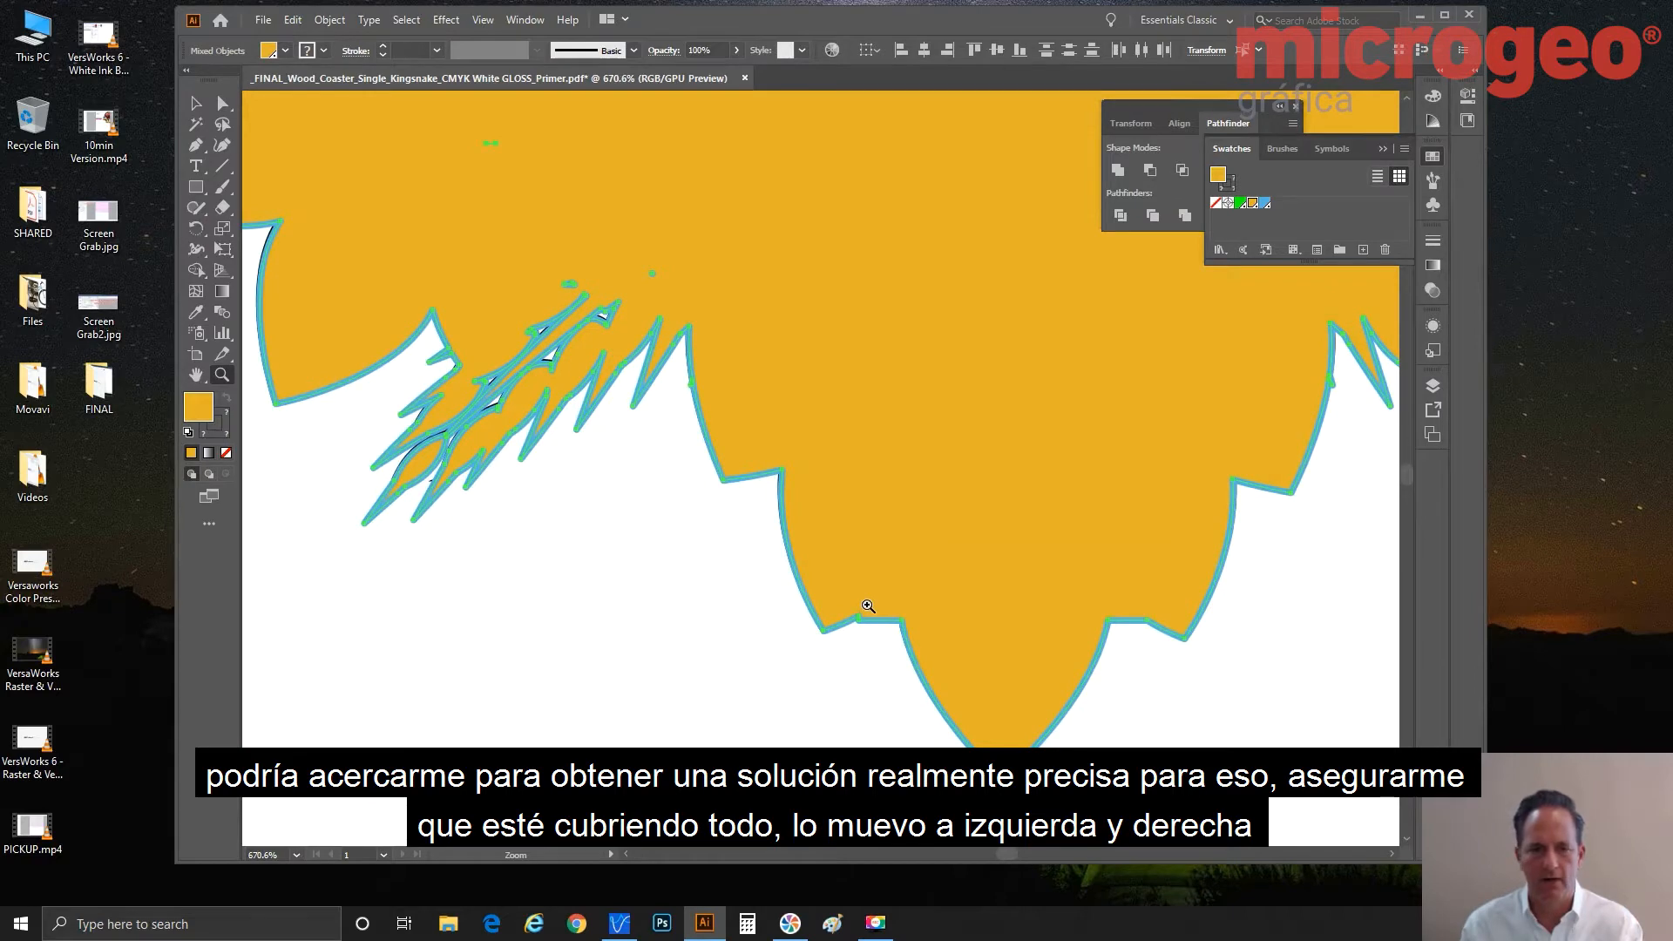
key(Left)
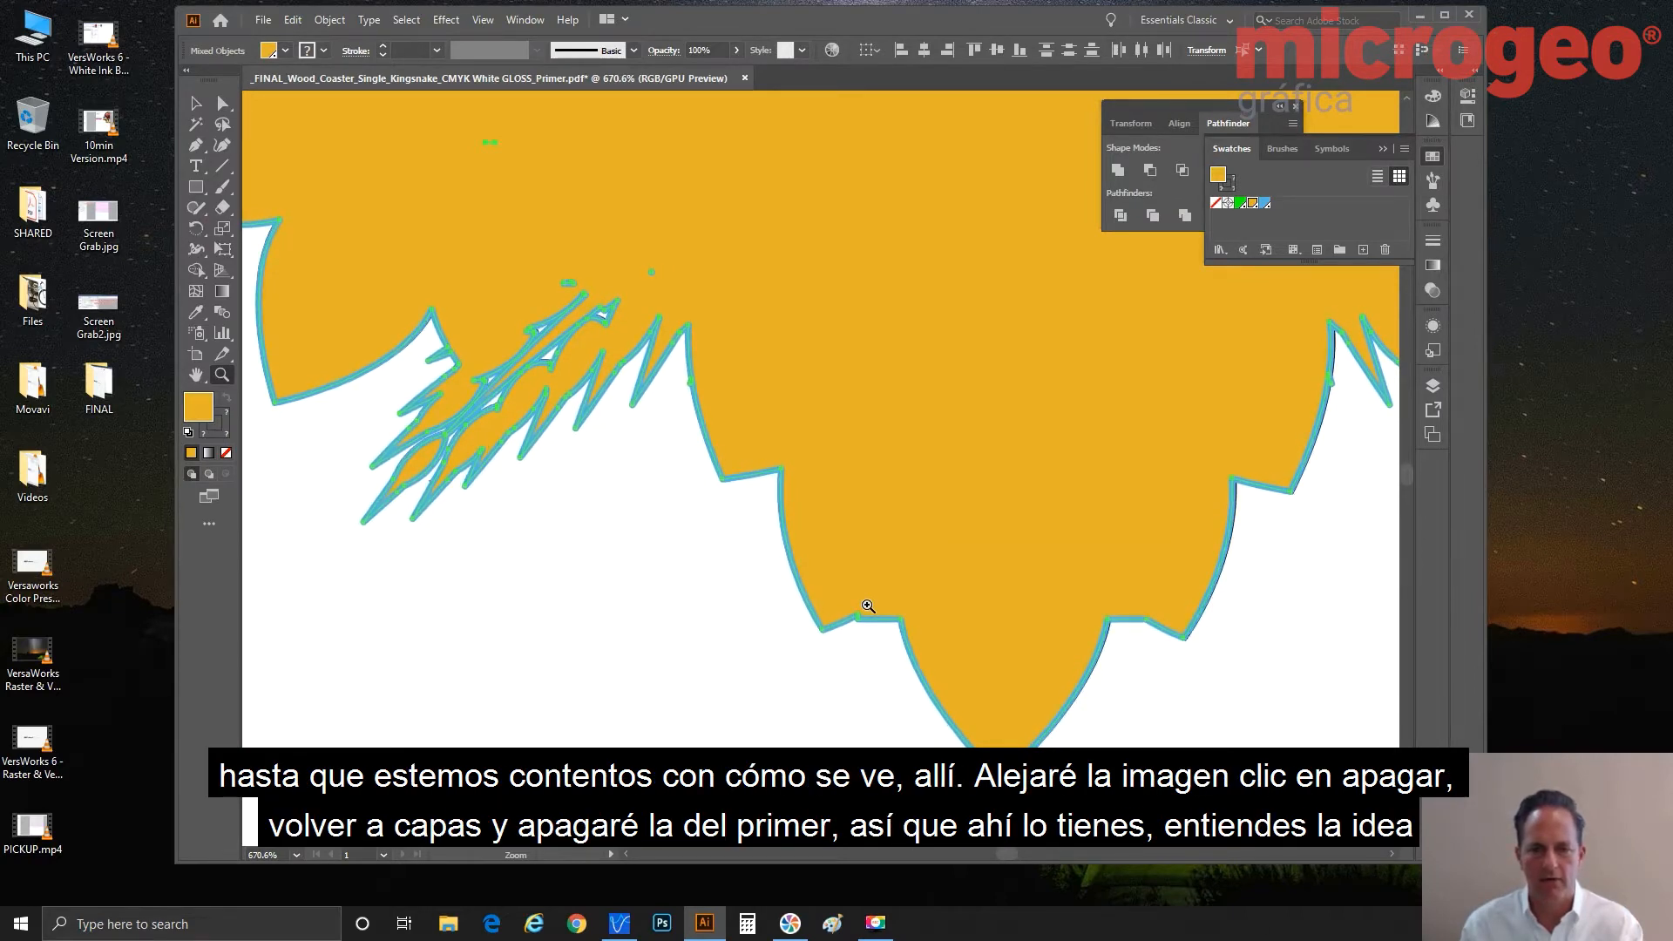
double_click(198, 376)
key(v)
click(404, 174)
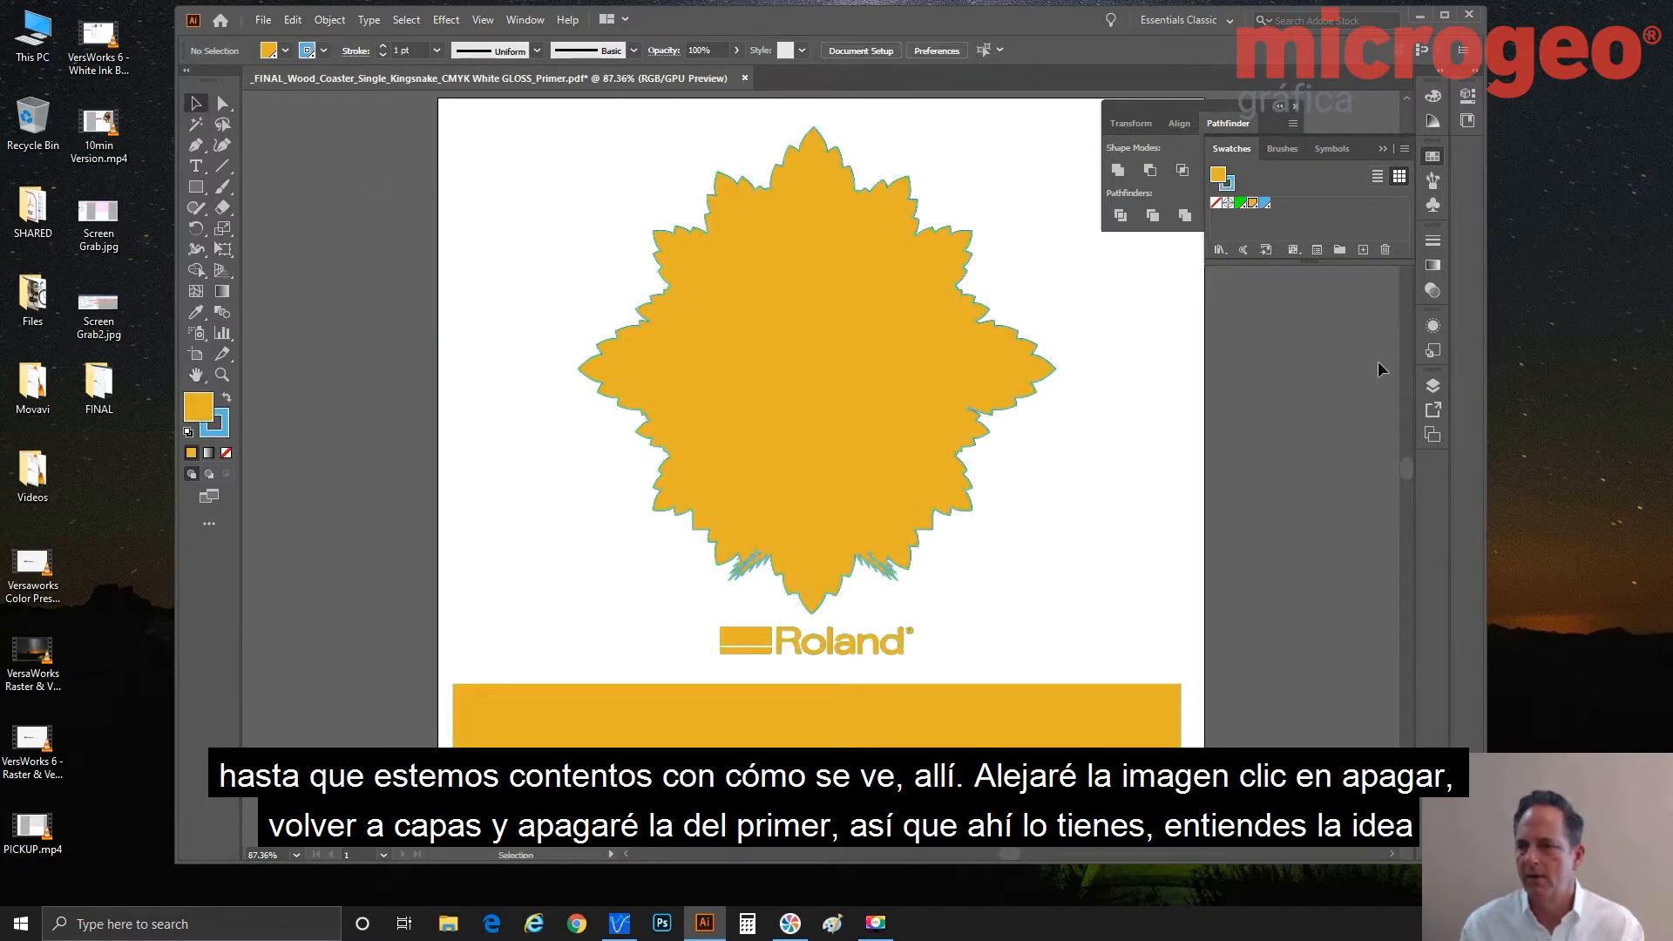
Hide the Primer layer to check the design, and make the Gloss and Primer layers visible.
click(1435, 386)
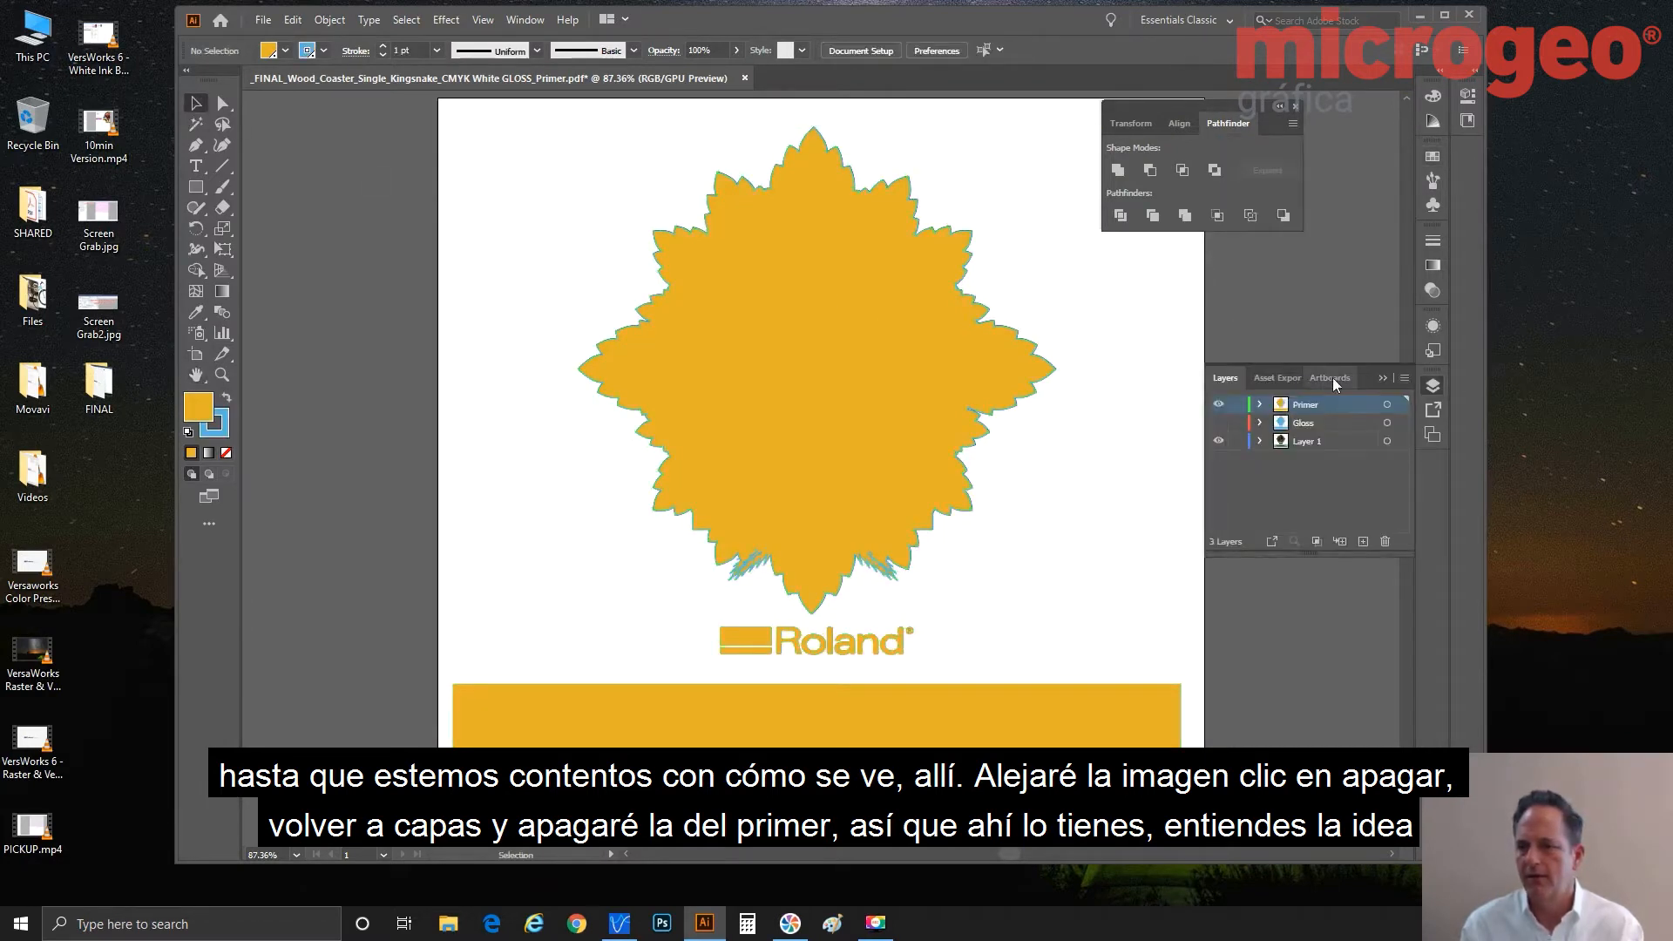
click(1217, 405)
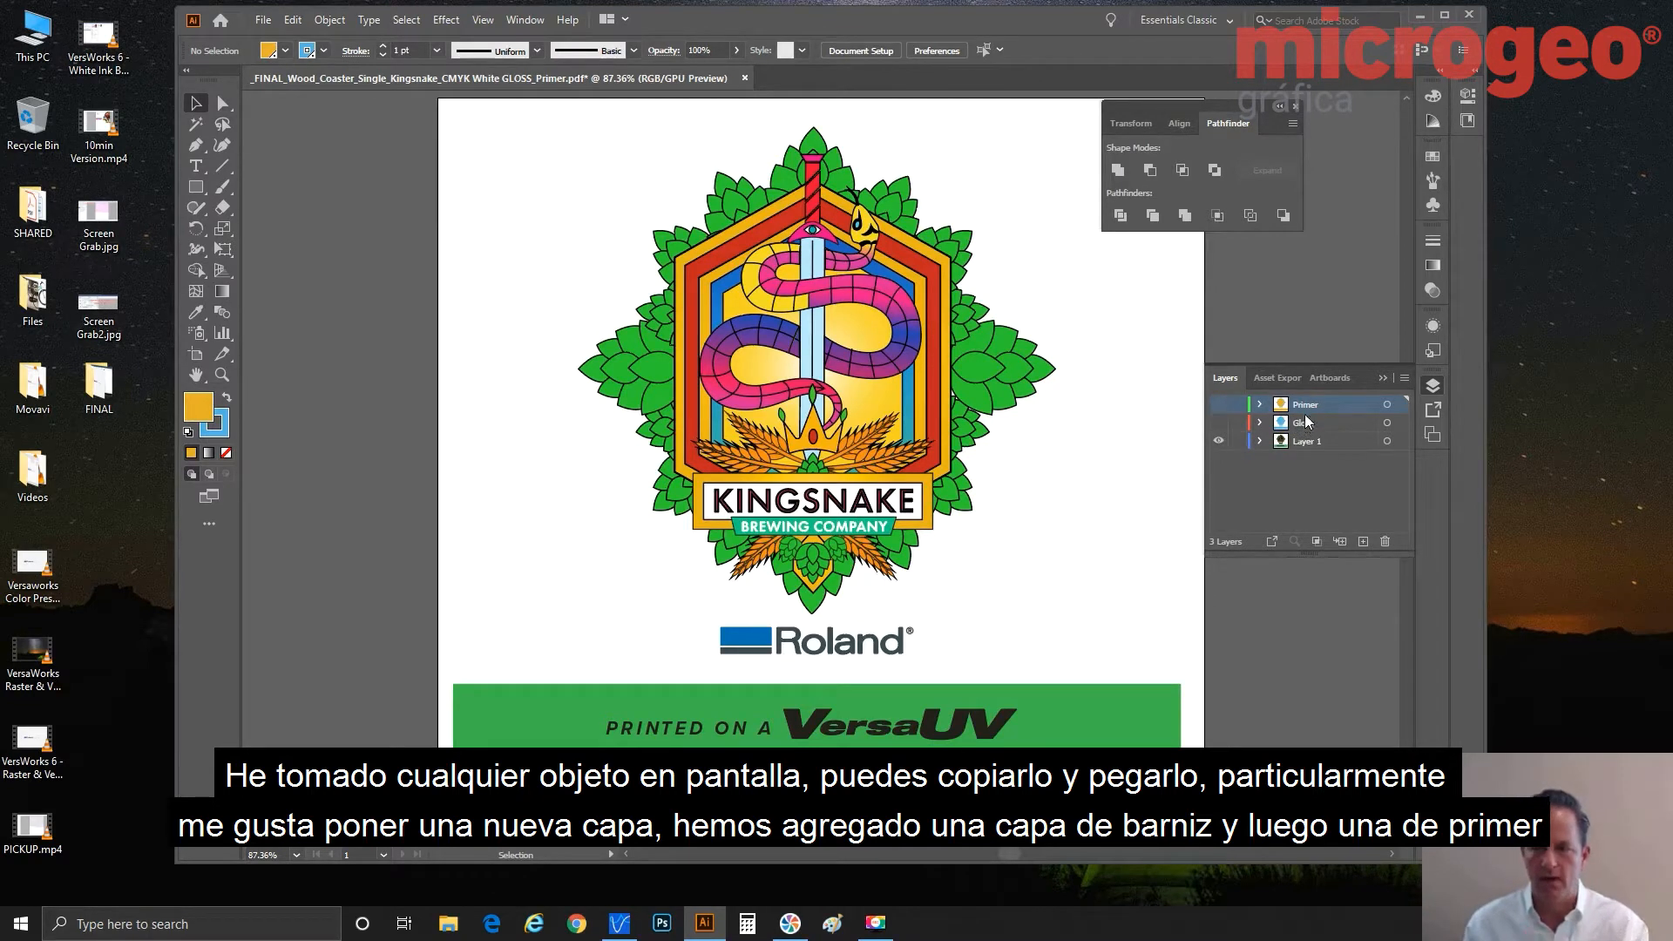
click(1219, 424)
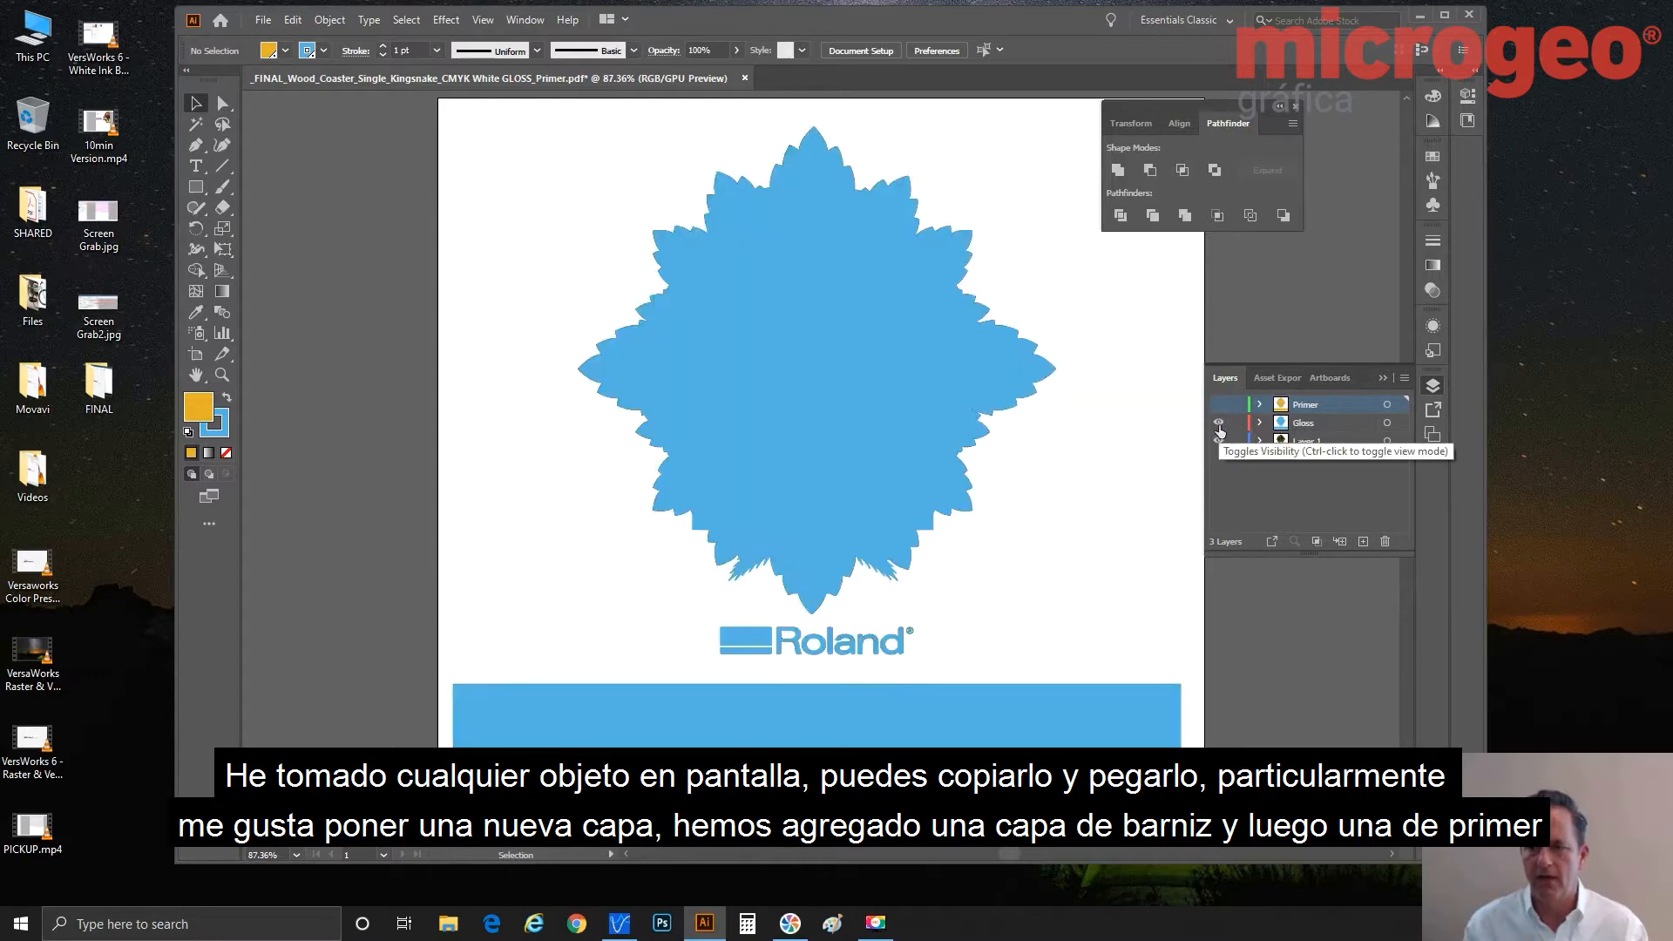
click(1218, 406)
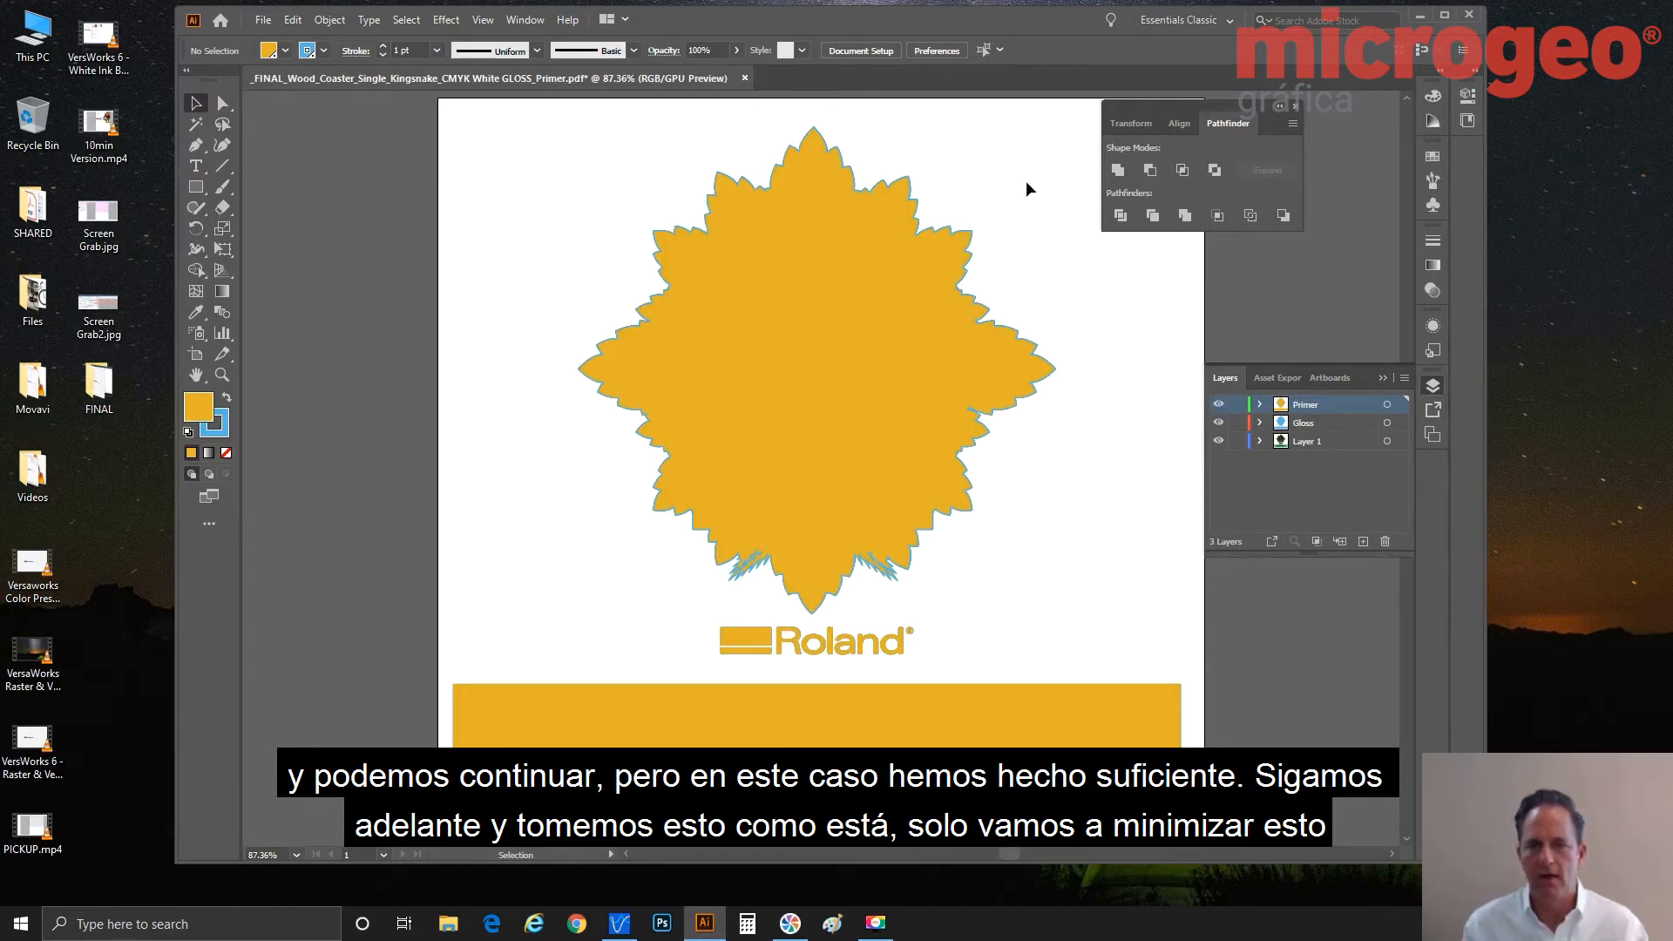
Switch to VersaWorks and open the job settings of the Wood_Coaster_Single_Kingsnake job in Queue A.
click(1420, 15)
click(619, 924)
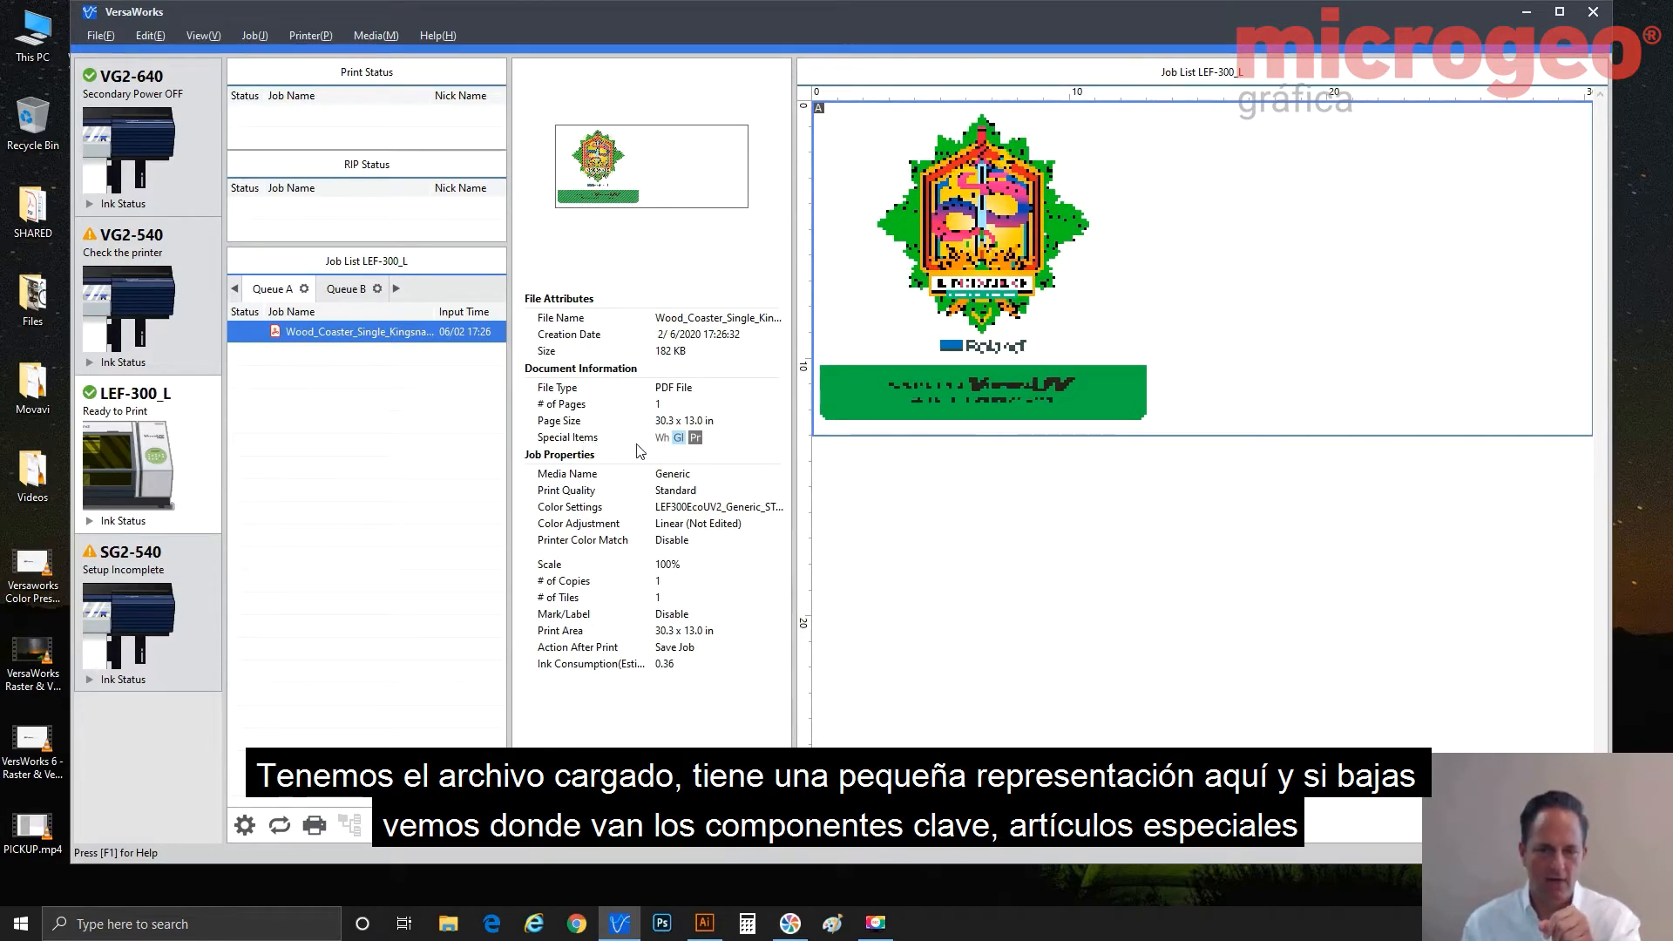
mouse_move(666, 445)
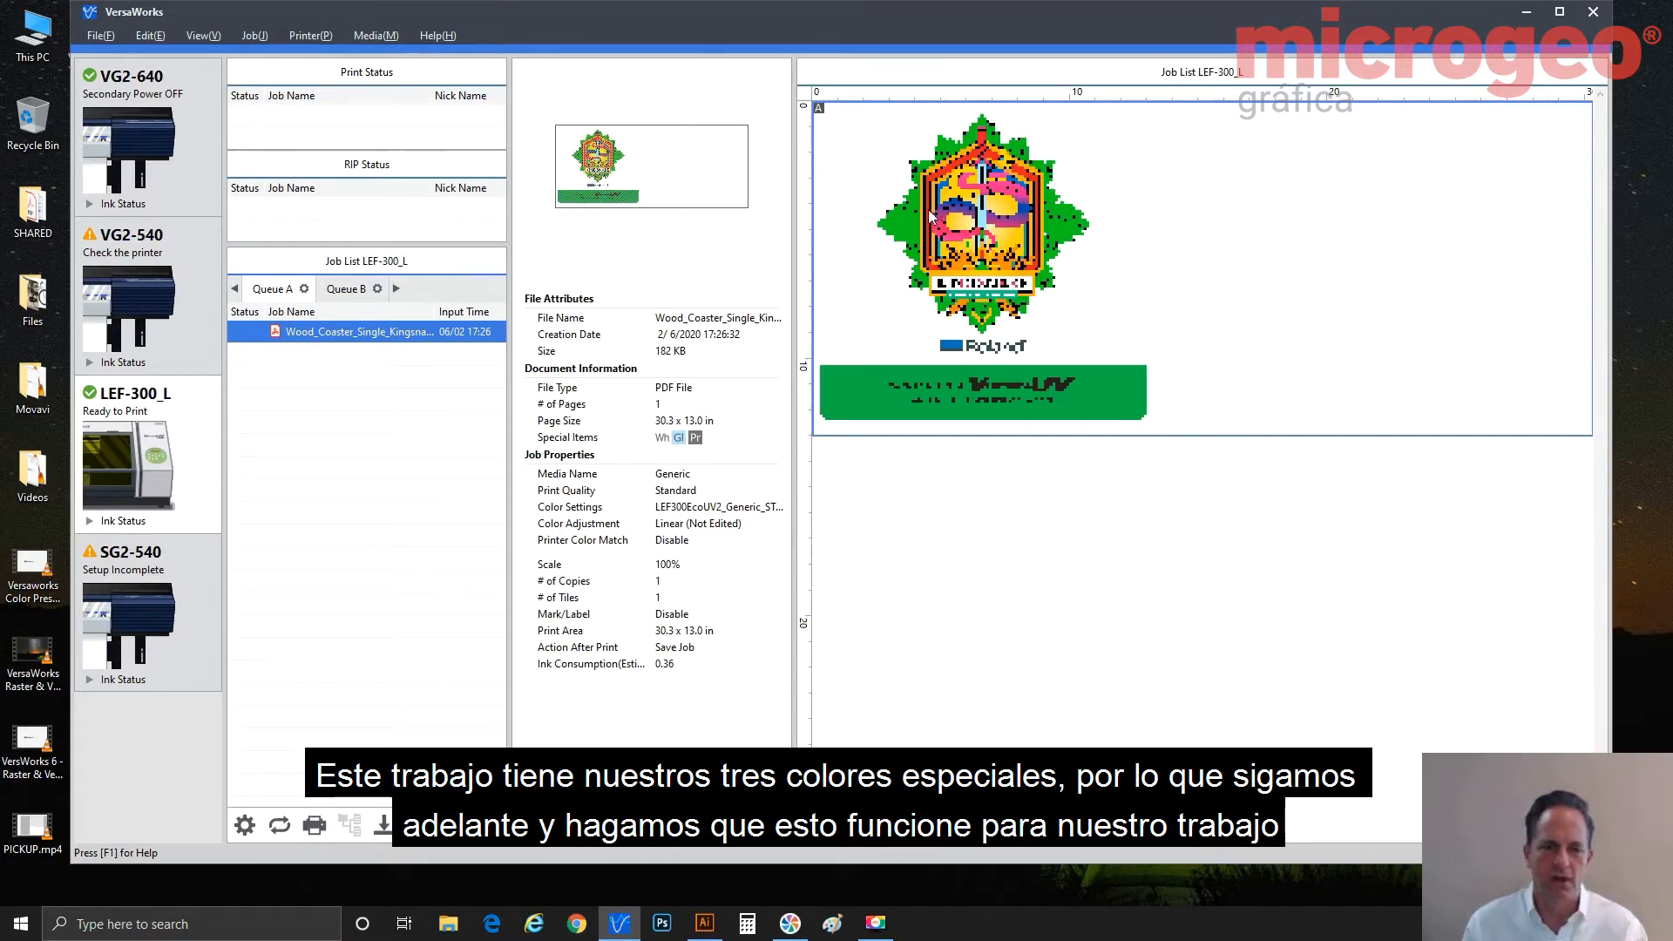
double_click(336, 338)
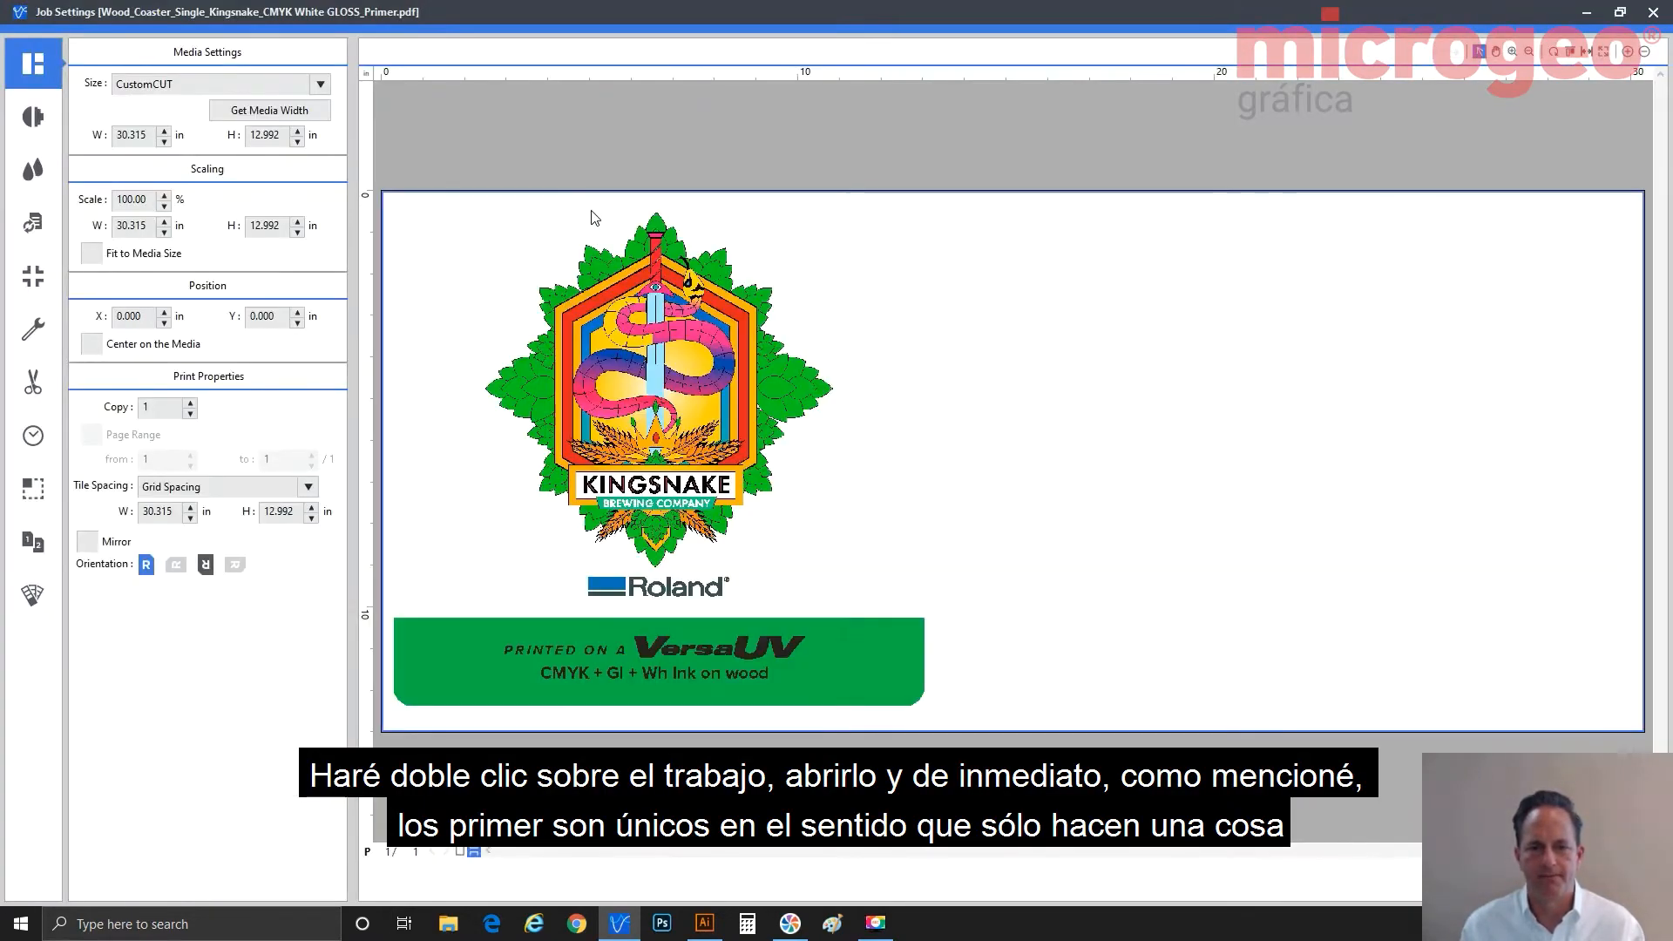
Set the job's media type to Primer in the quality settings.
click(33, 116)
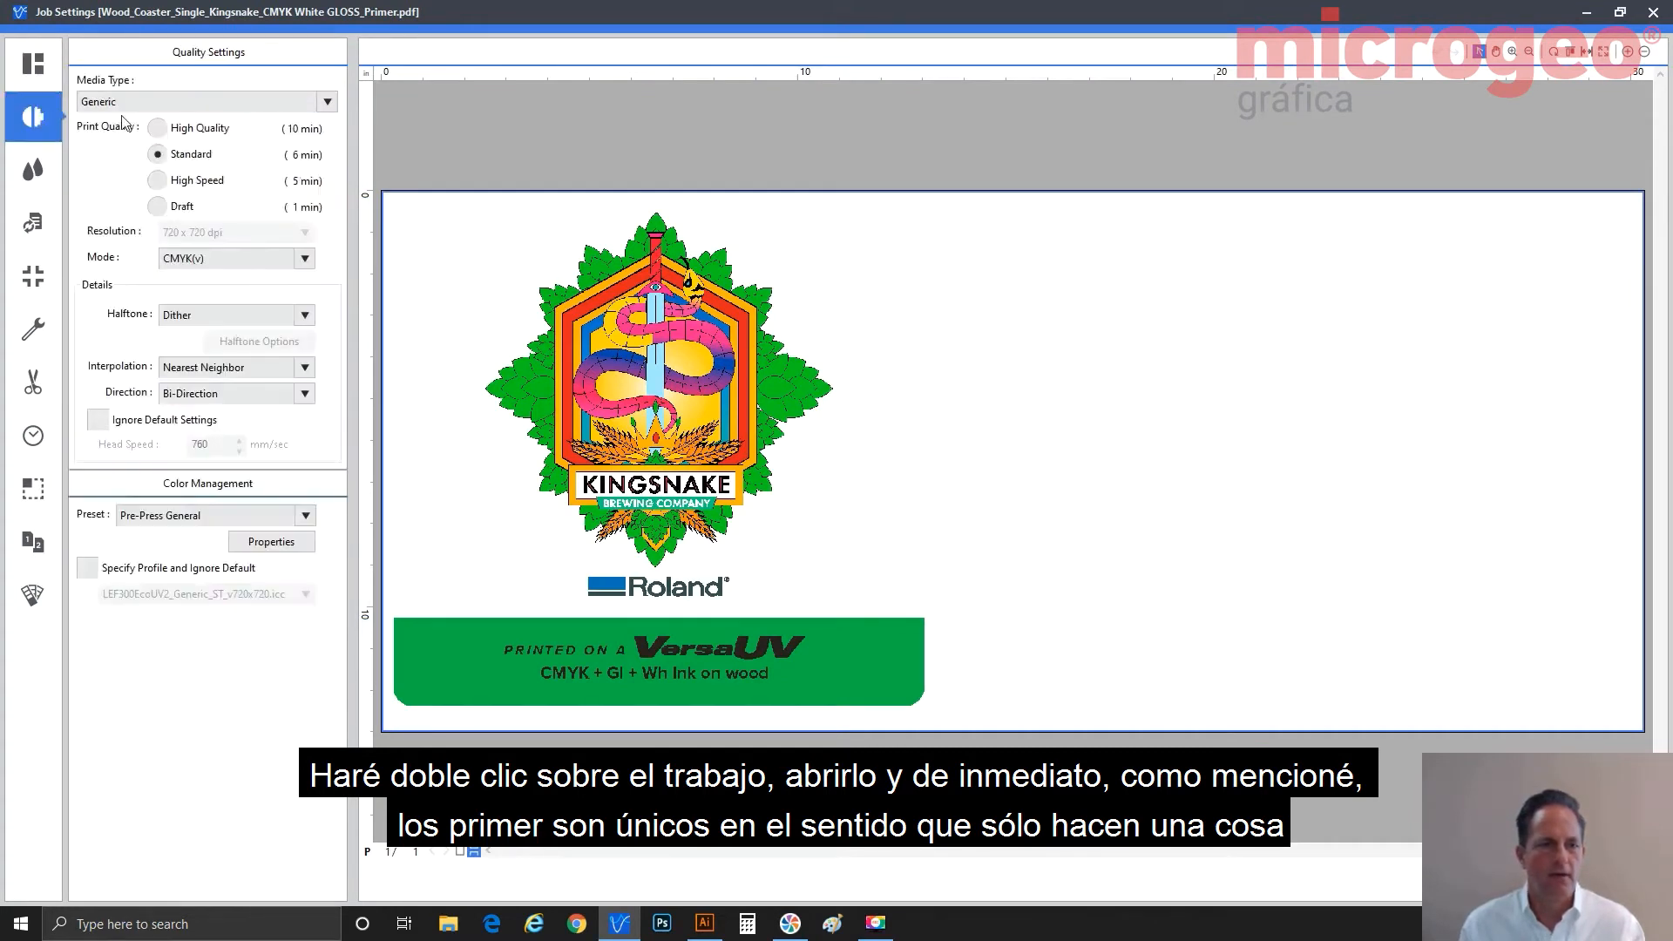
click(207, 102)
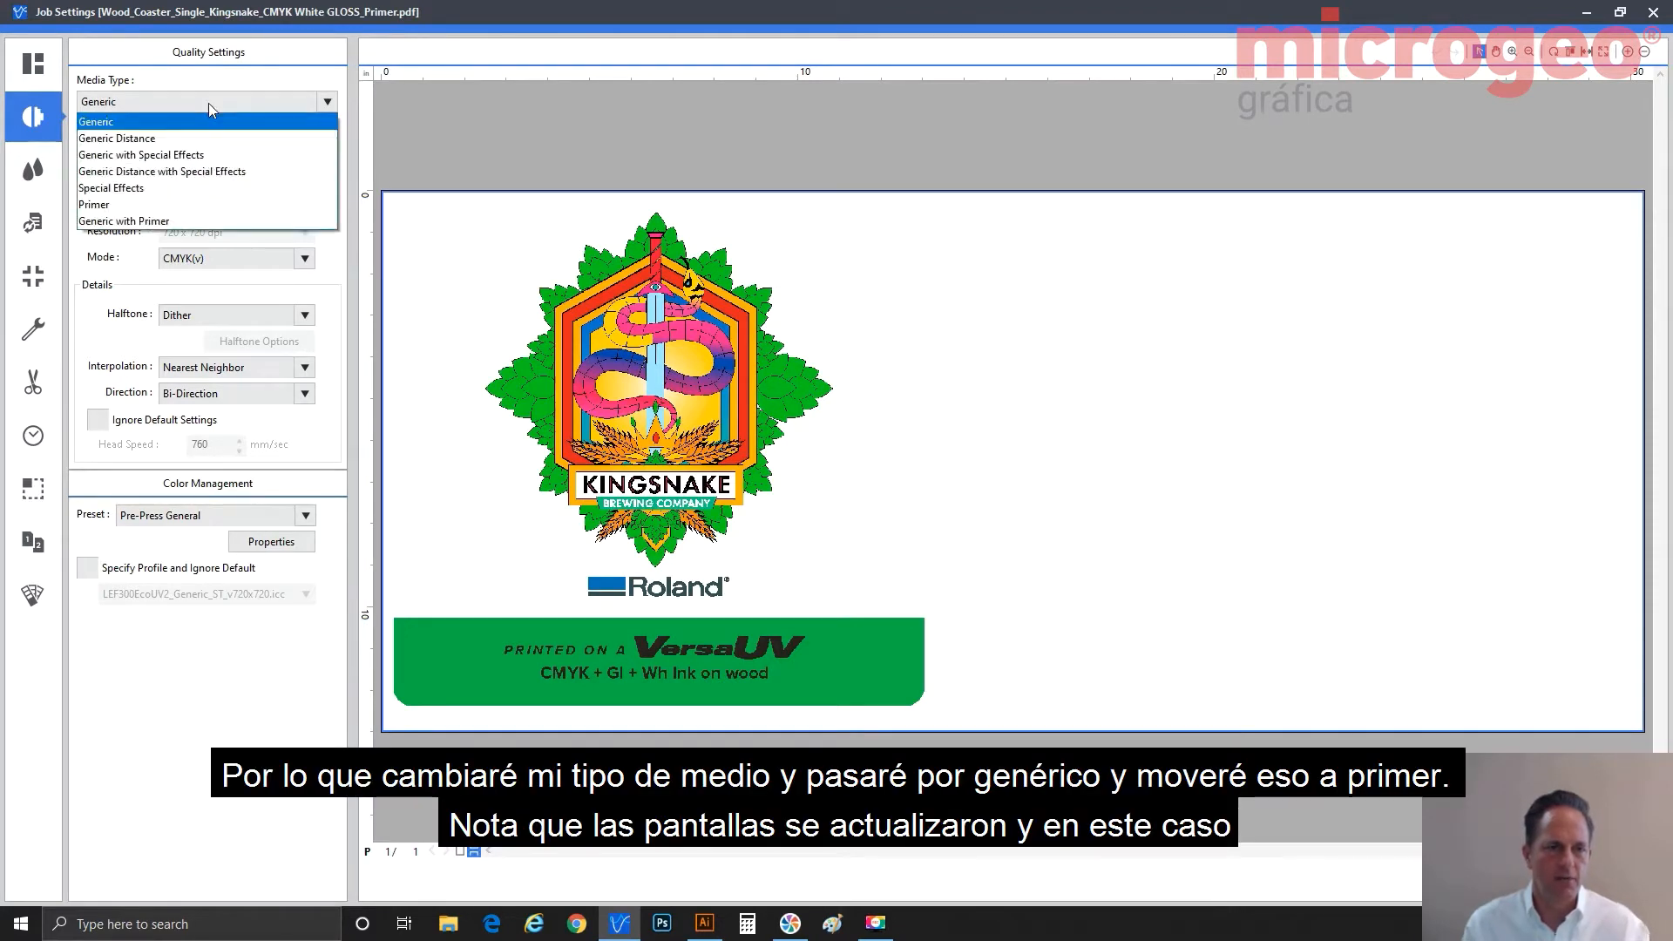
click(215, 206)
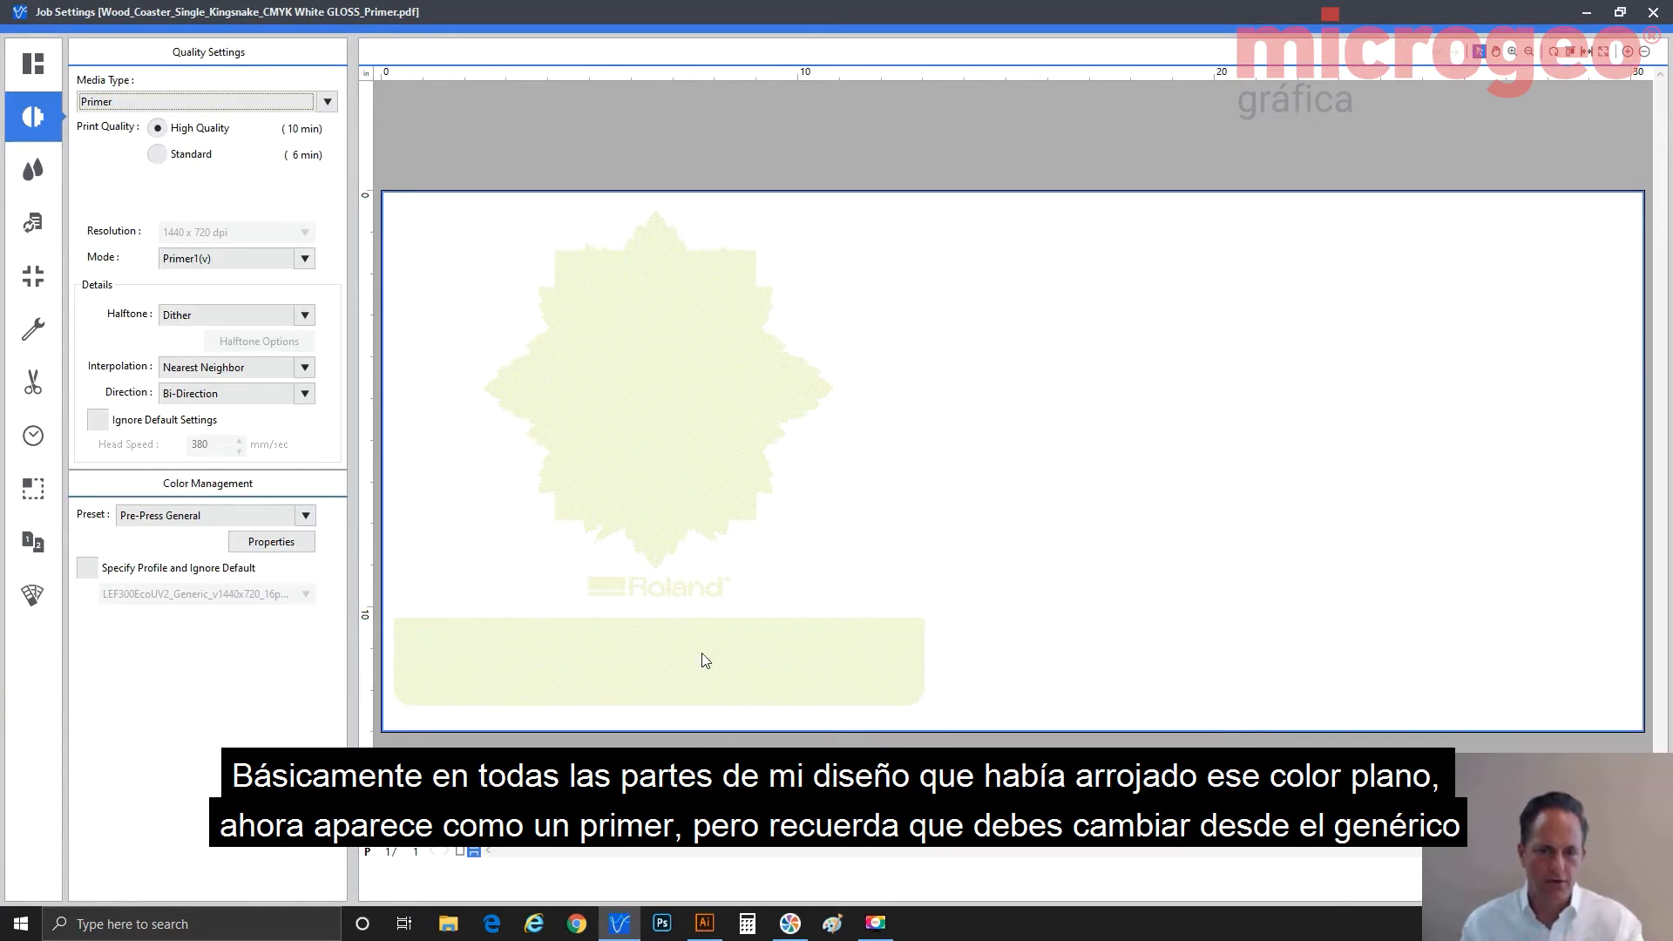
Switch the media type to Generic and back to Primer to compare the two previews.
click(235, 109)
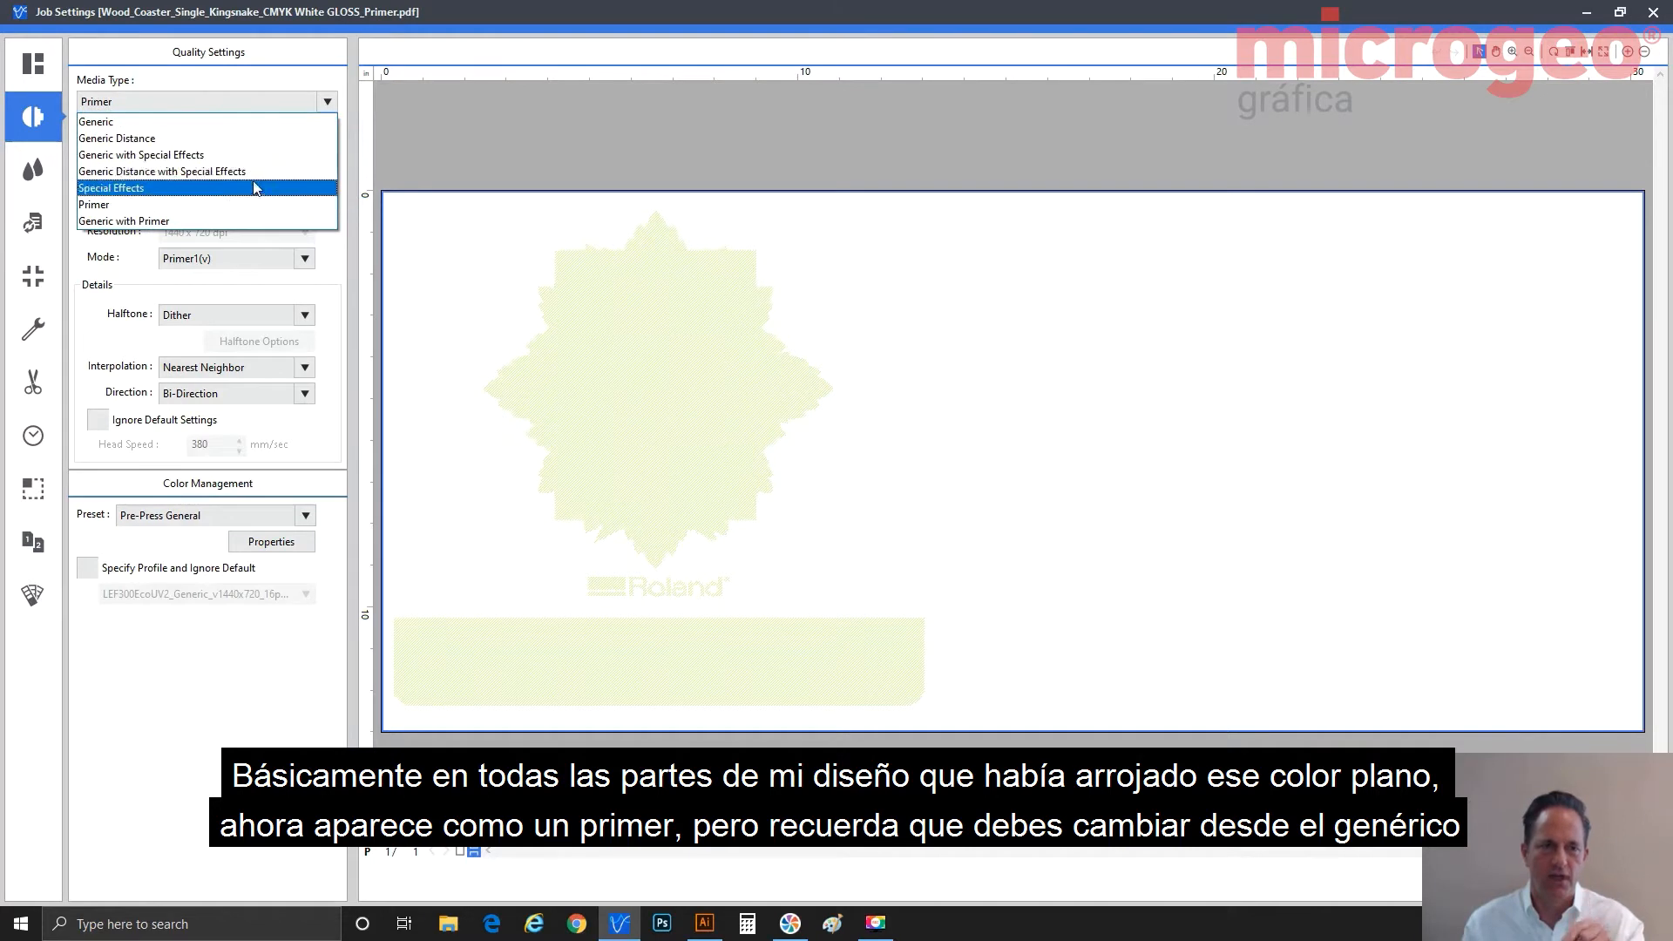
click(241, 121)
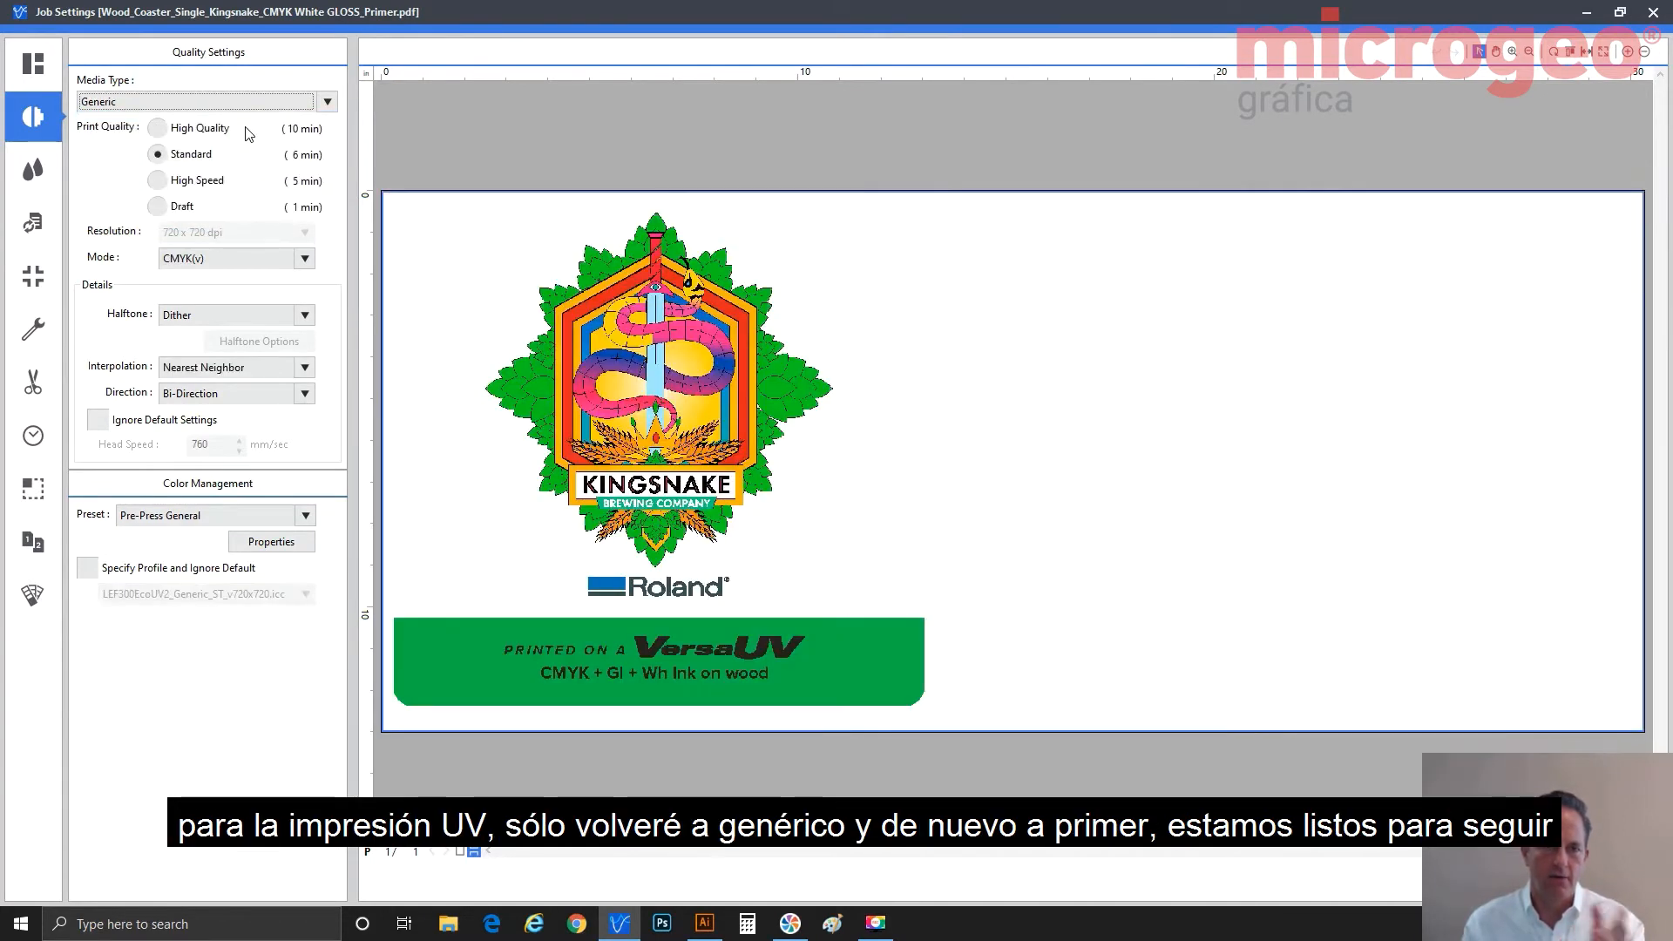
click(235, 103)
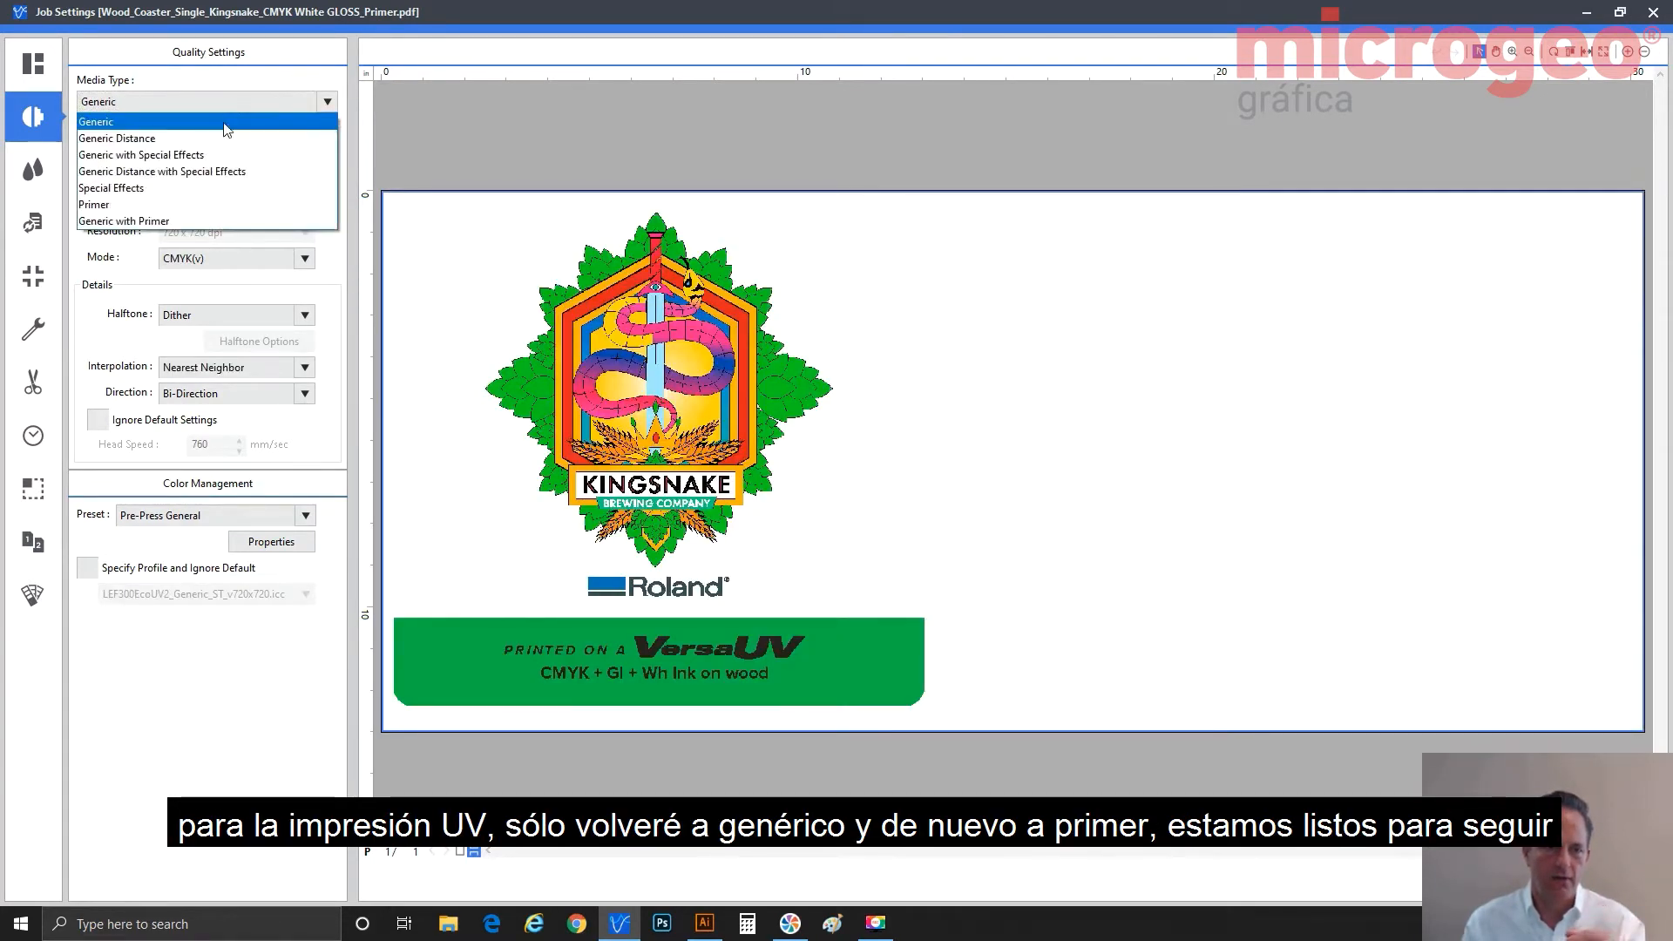
click(223, 211)
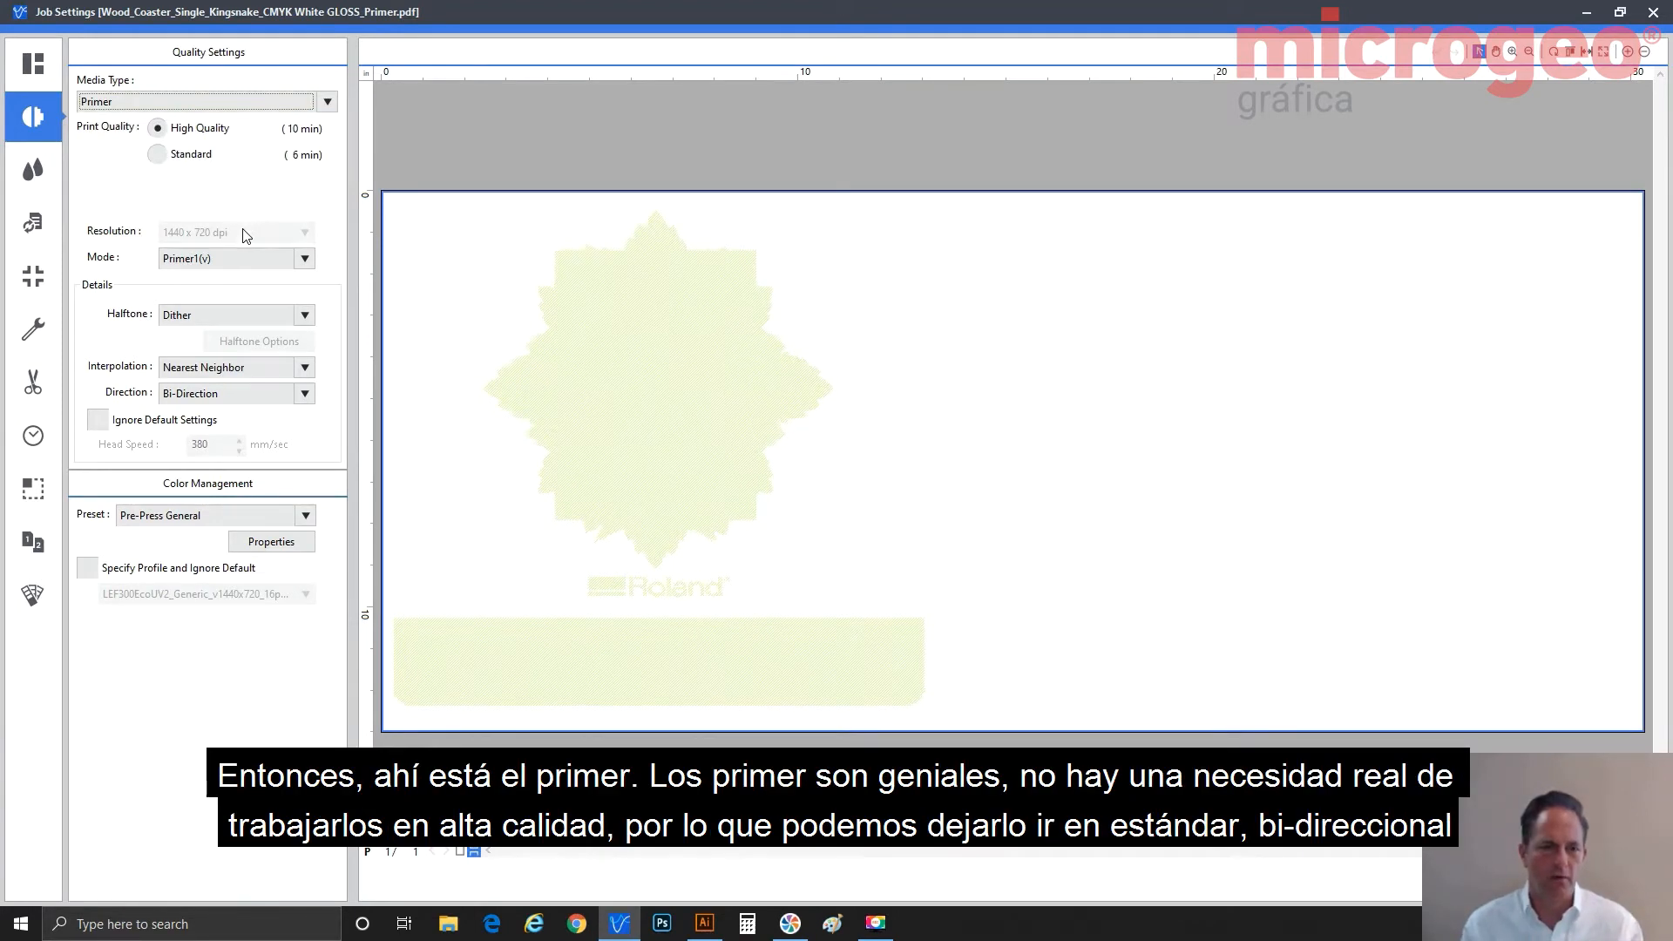
Set the primer job's print quality to Standard and apply the job settings.
click(193, 156)
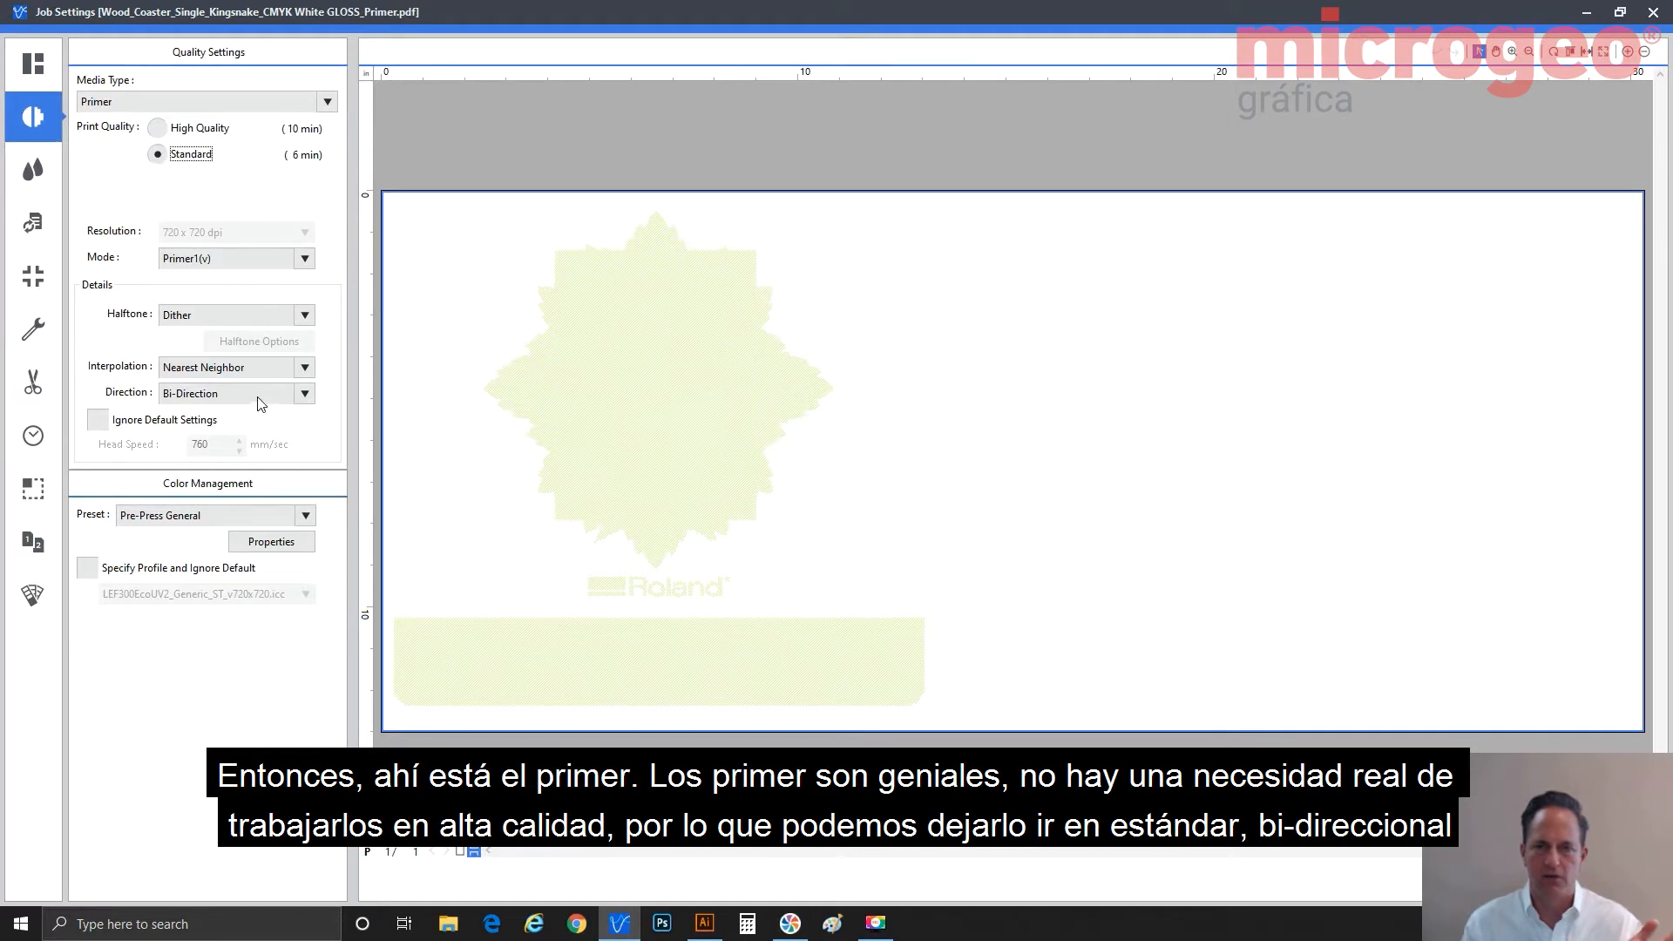
click(1517, 881)
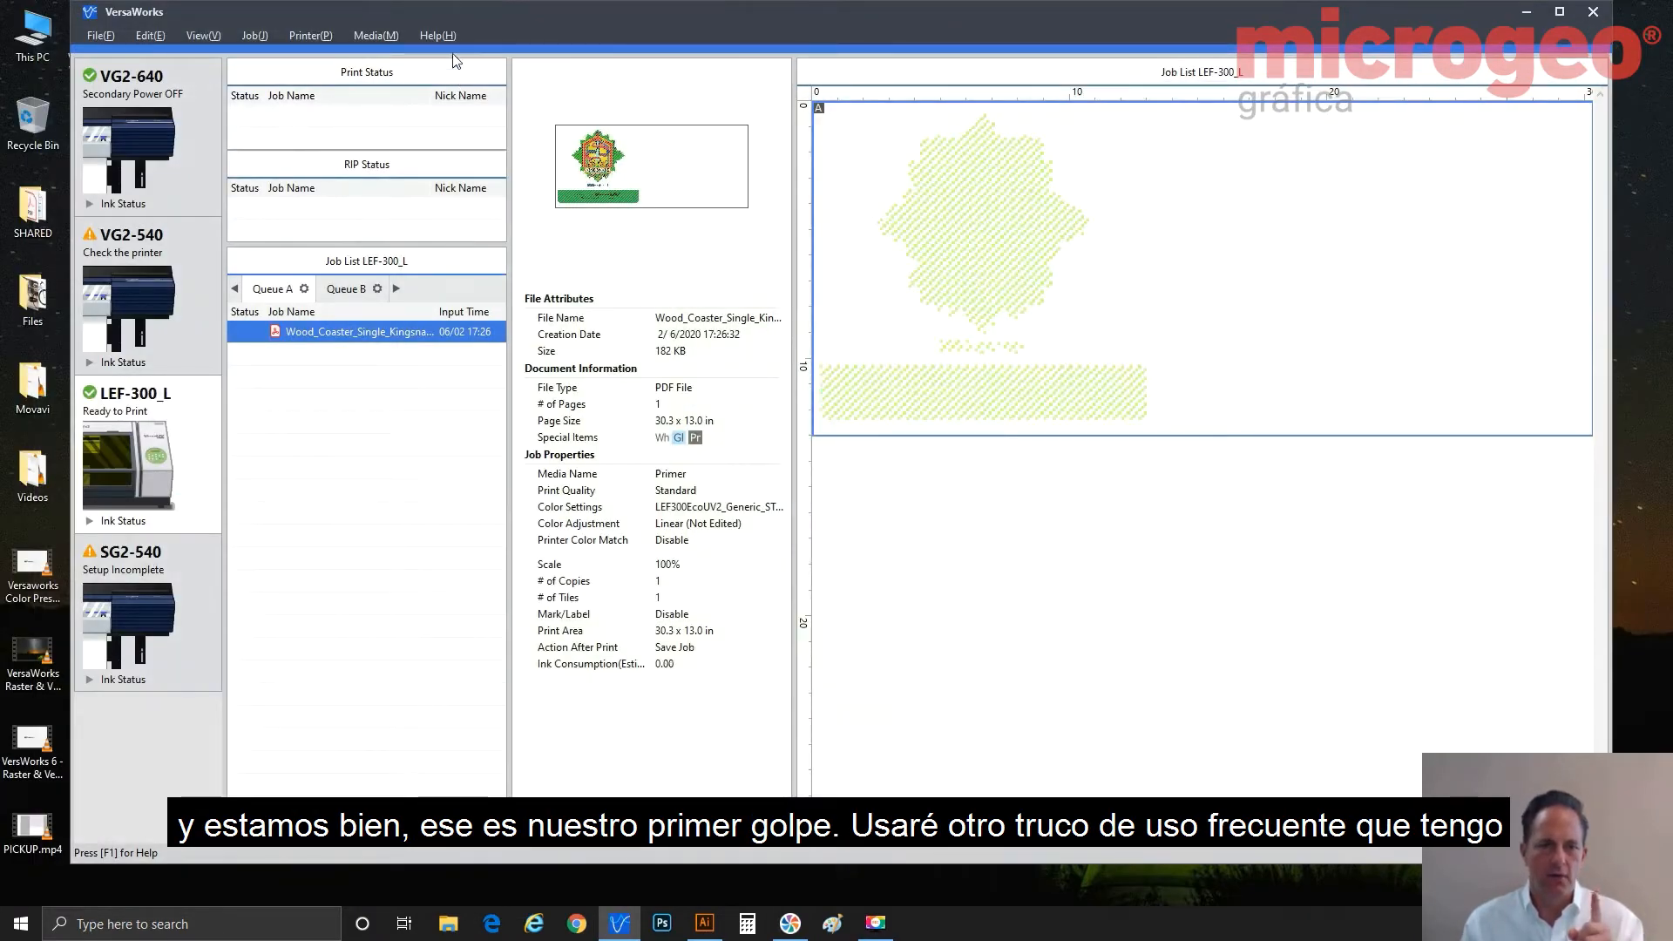
Move the VersaWorks window aside to uncover the desktop files and save the queued job to the Desktop as Wood_.vw.
drag(464, 16, 544, 13)
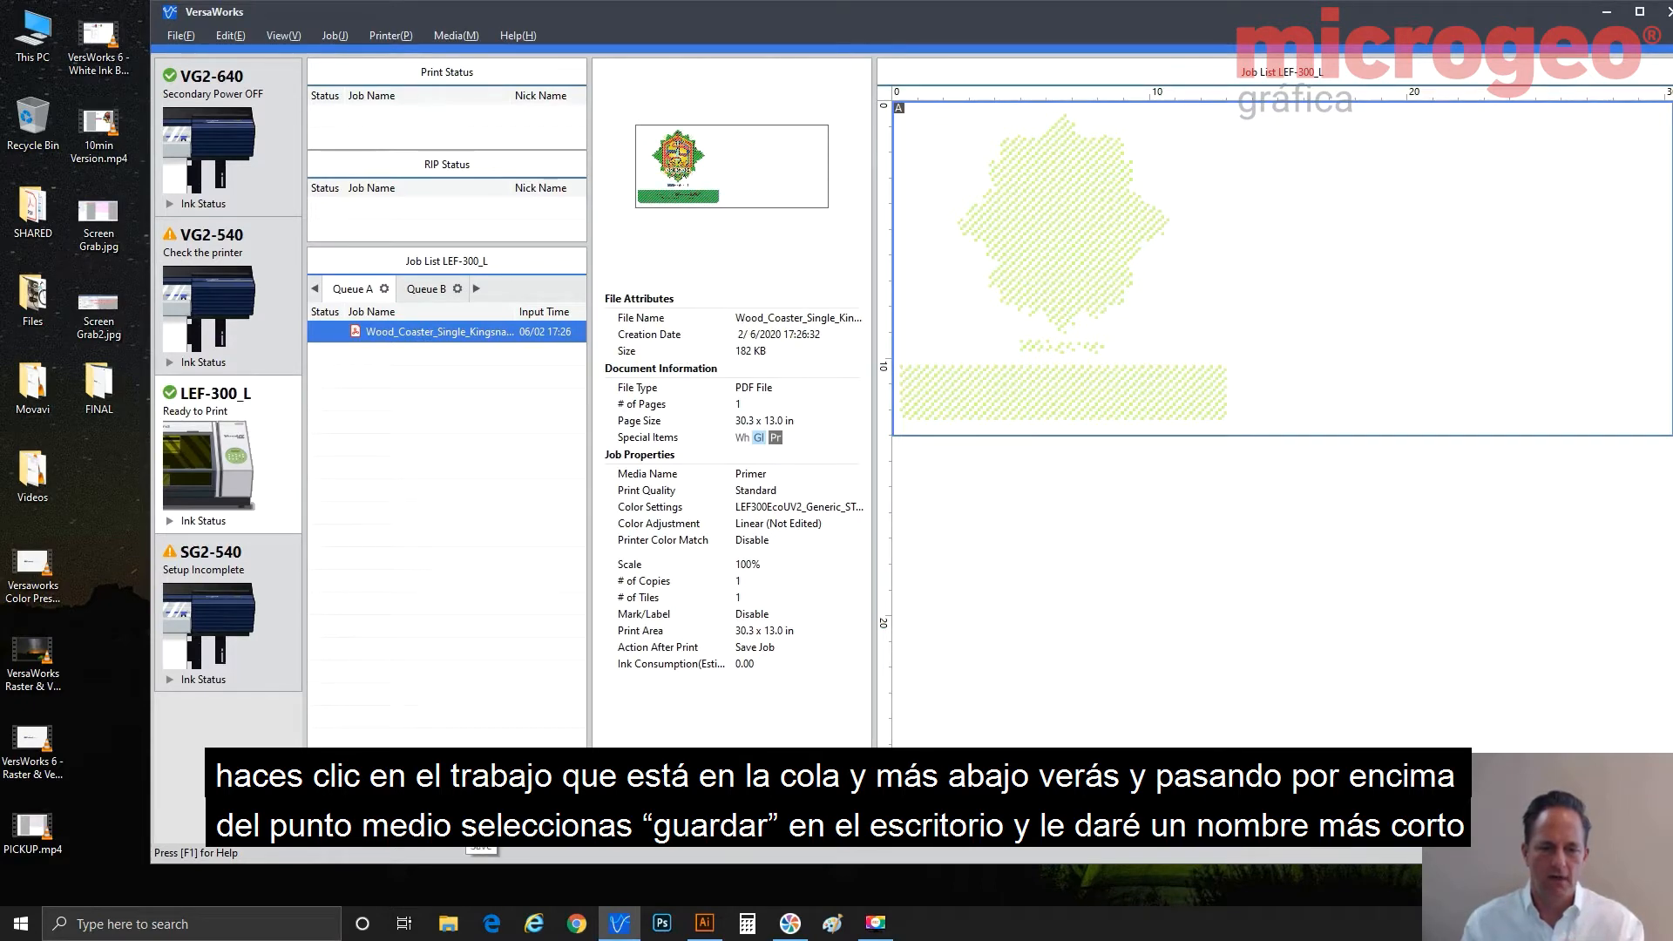
click(479, 828)
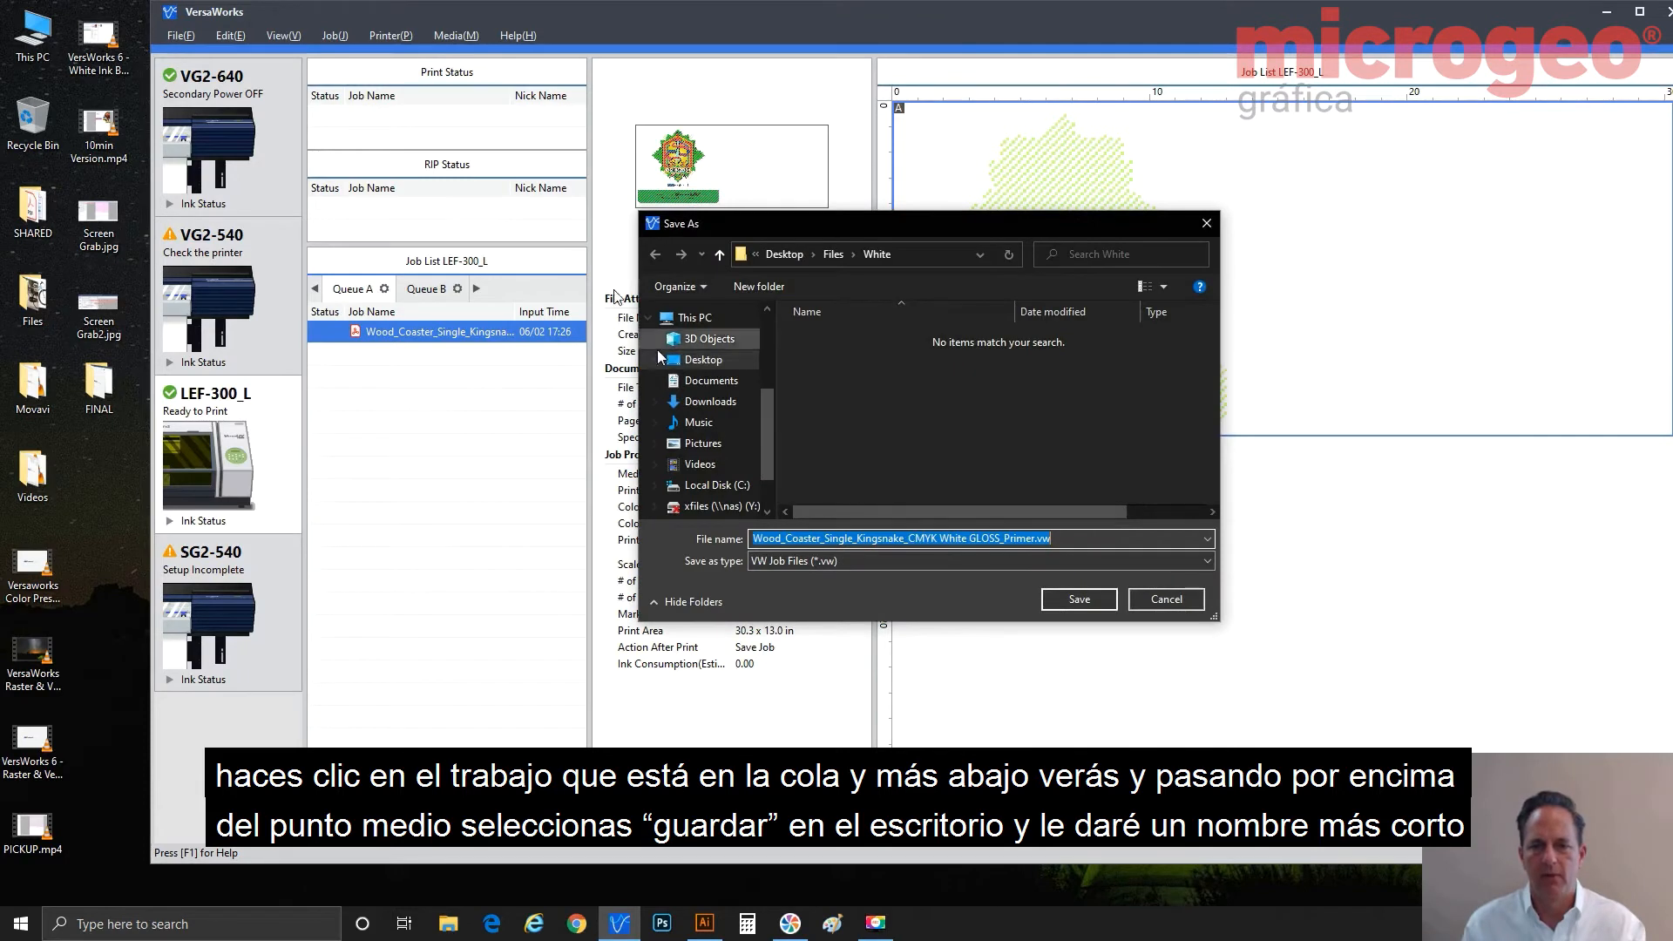
click(693, 360)
drag(1034, 541, 787, 541)
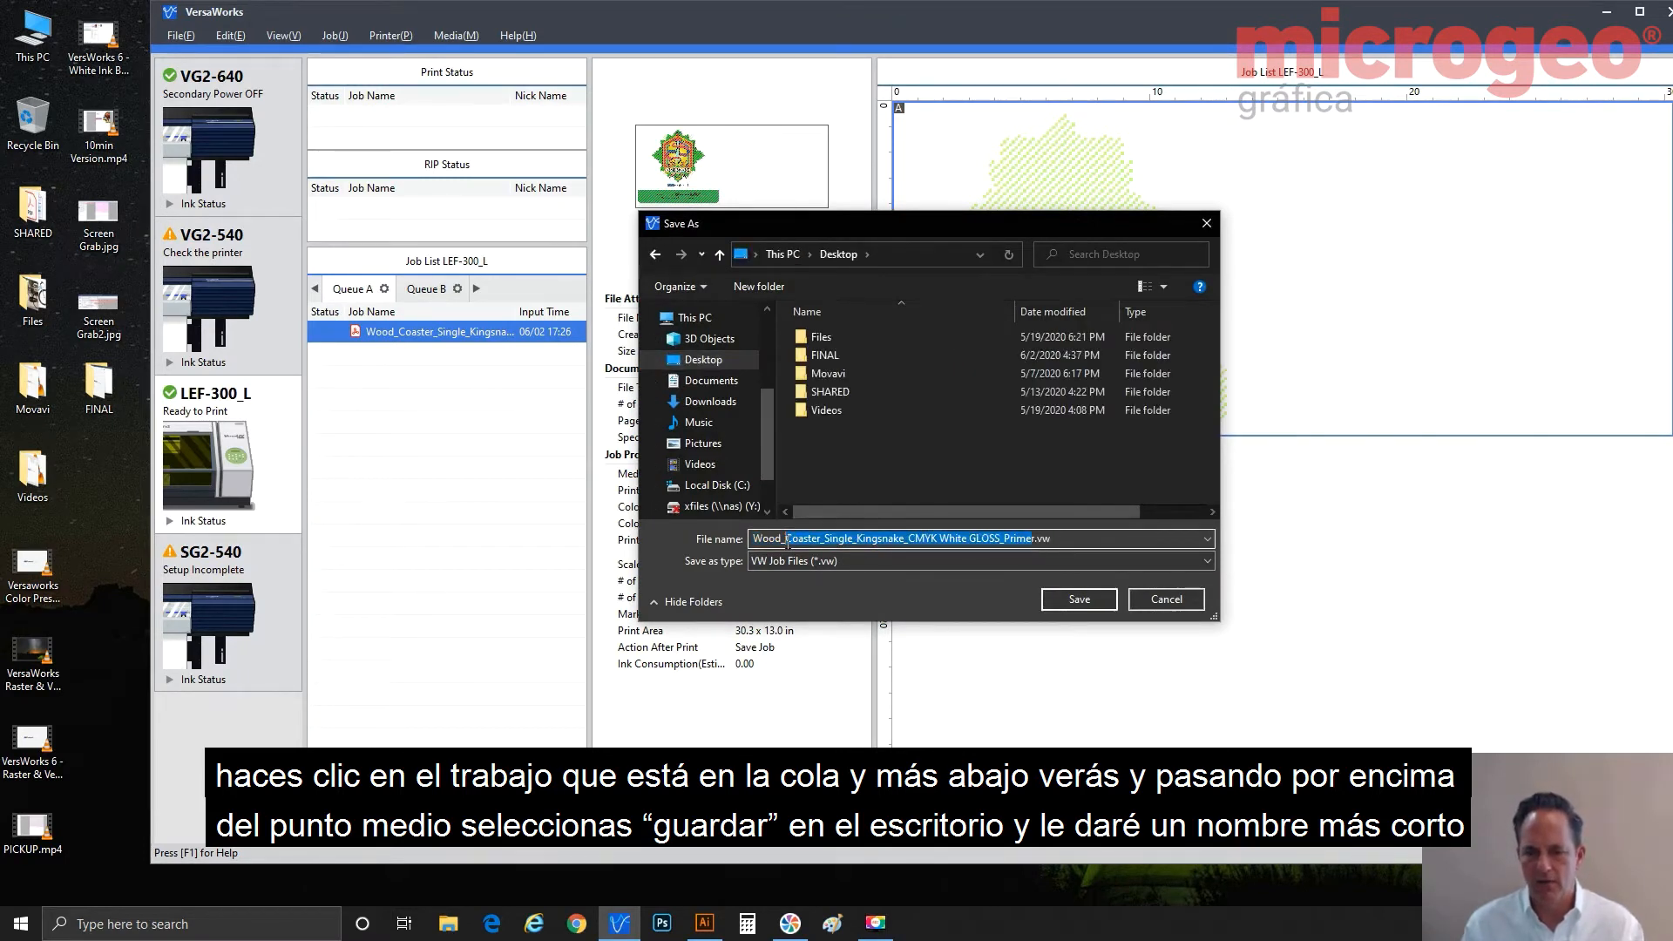
key(BackSpace)
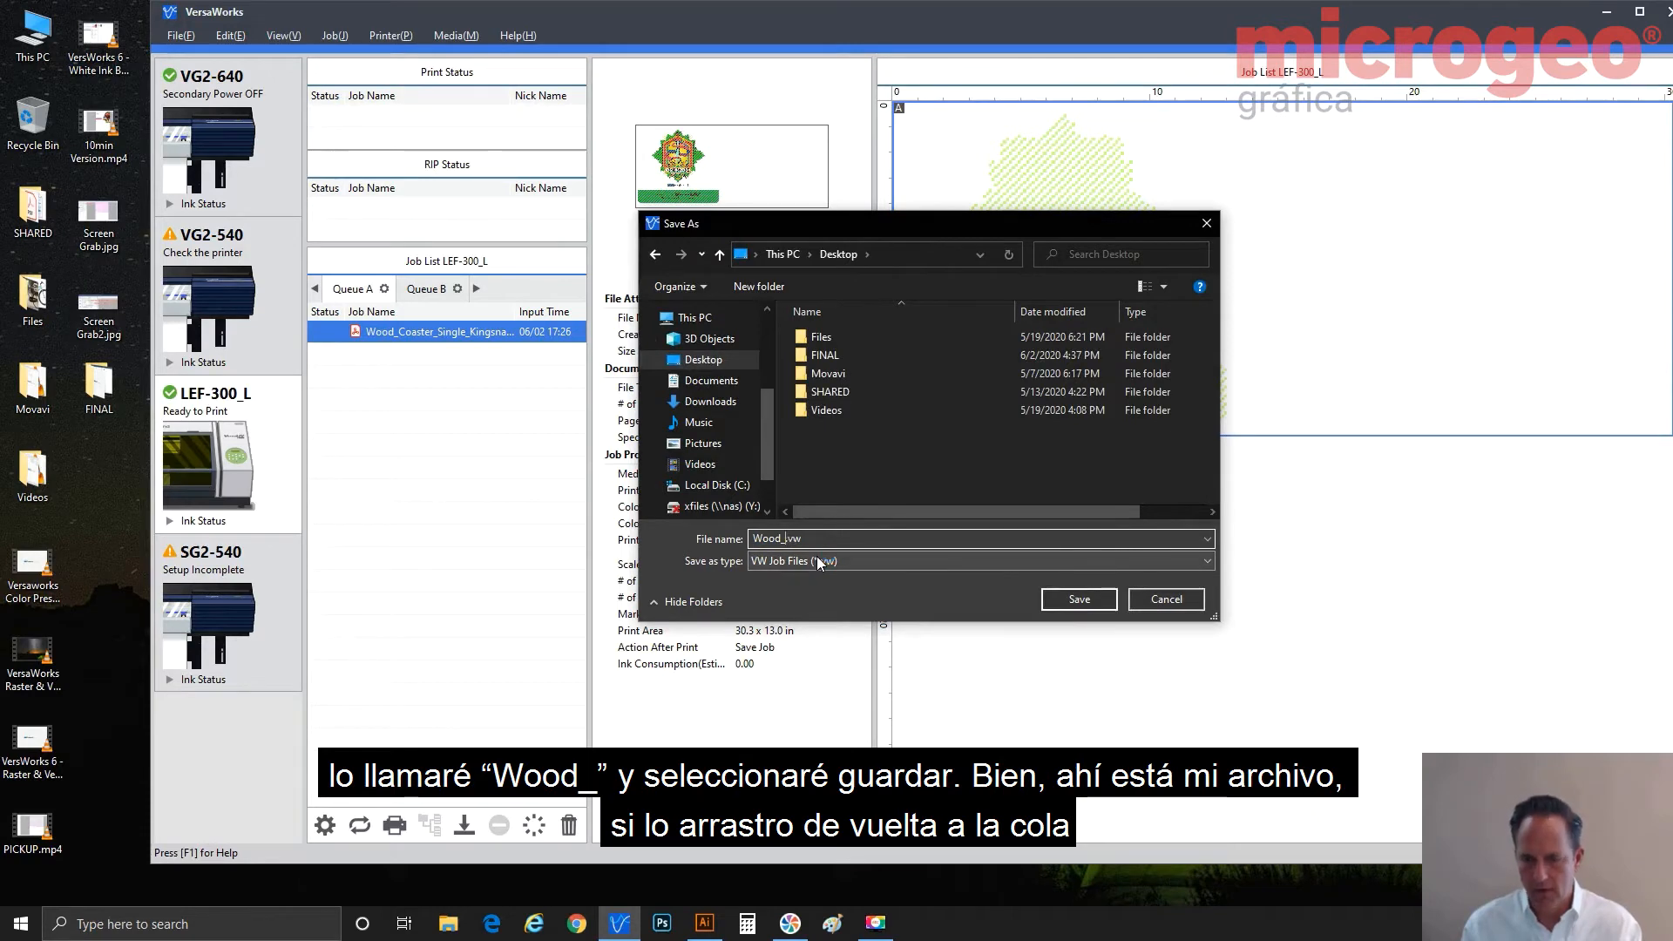
click(1079, 597)
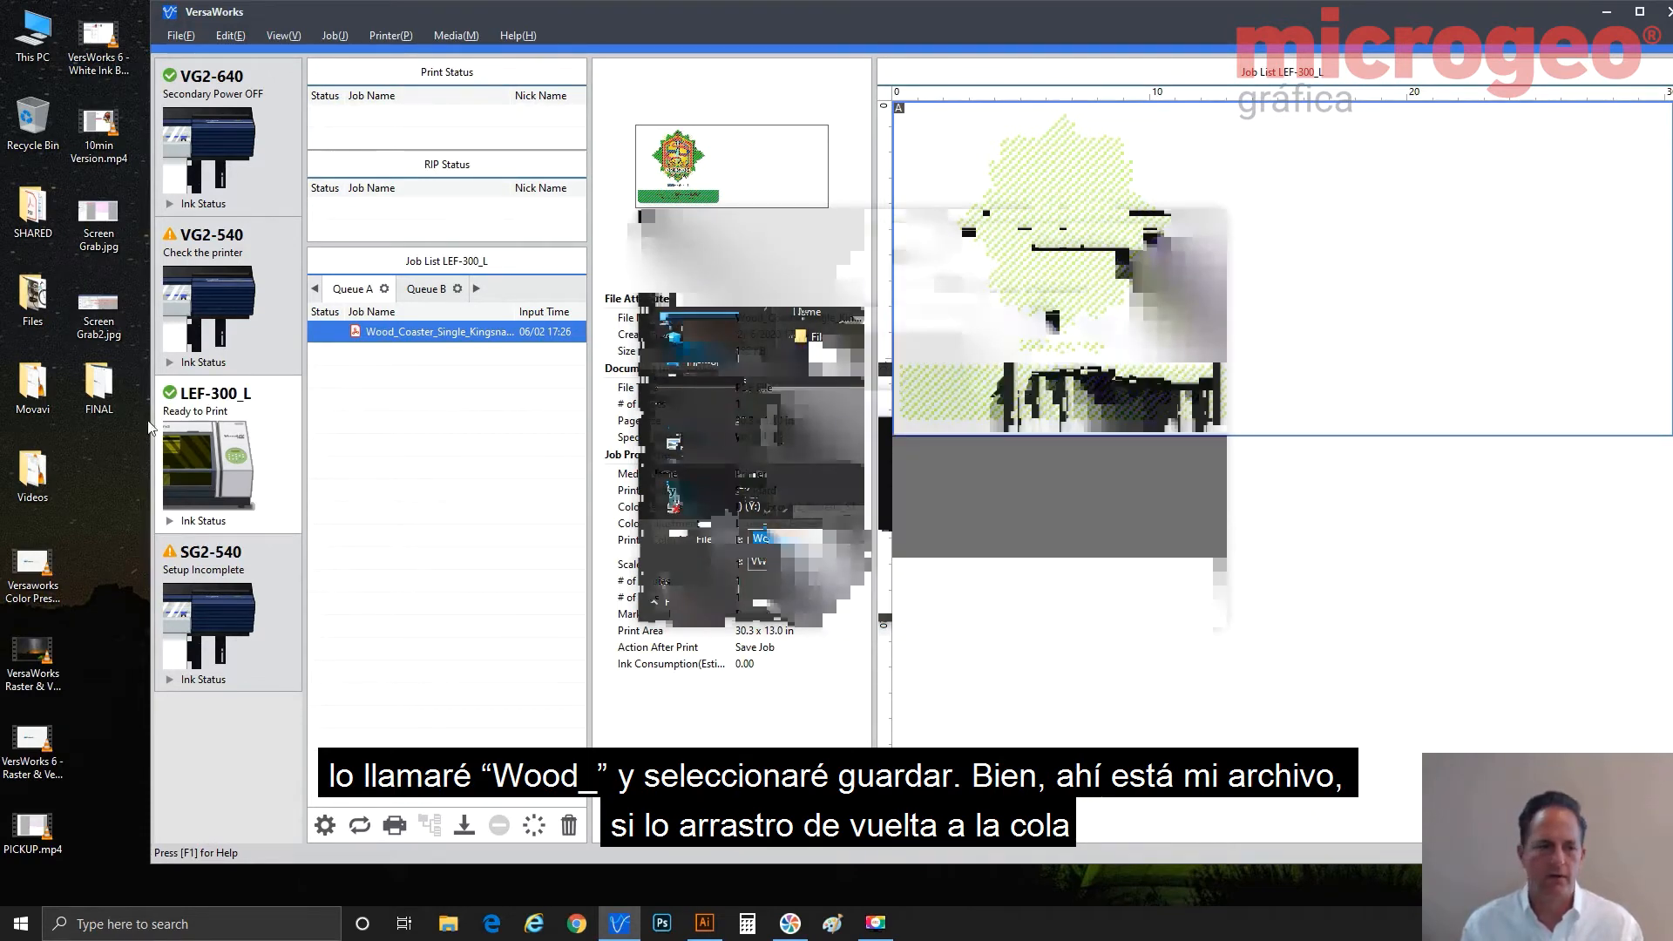
Add Wood_.vw from the desktop to Queue A and open the job settings of the added copy.
drag(99, 475, 396, 397)
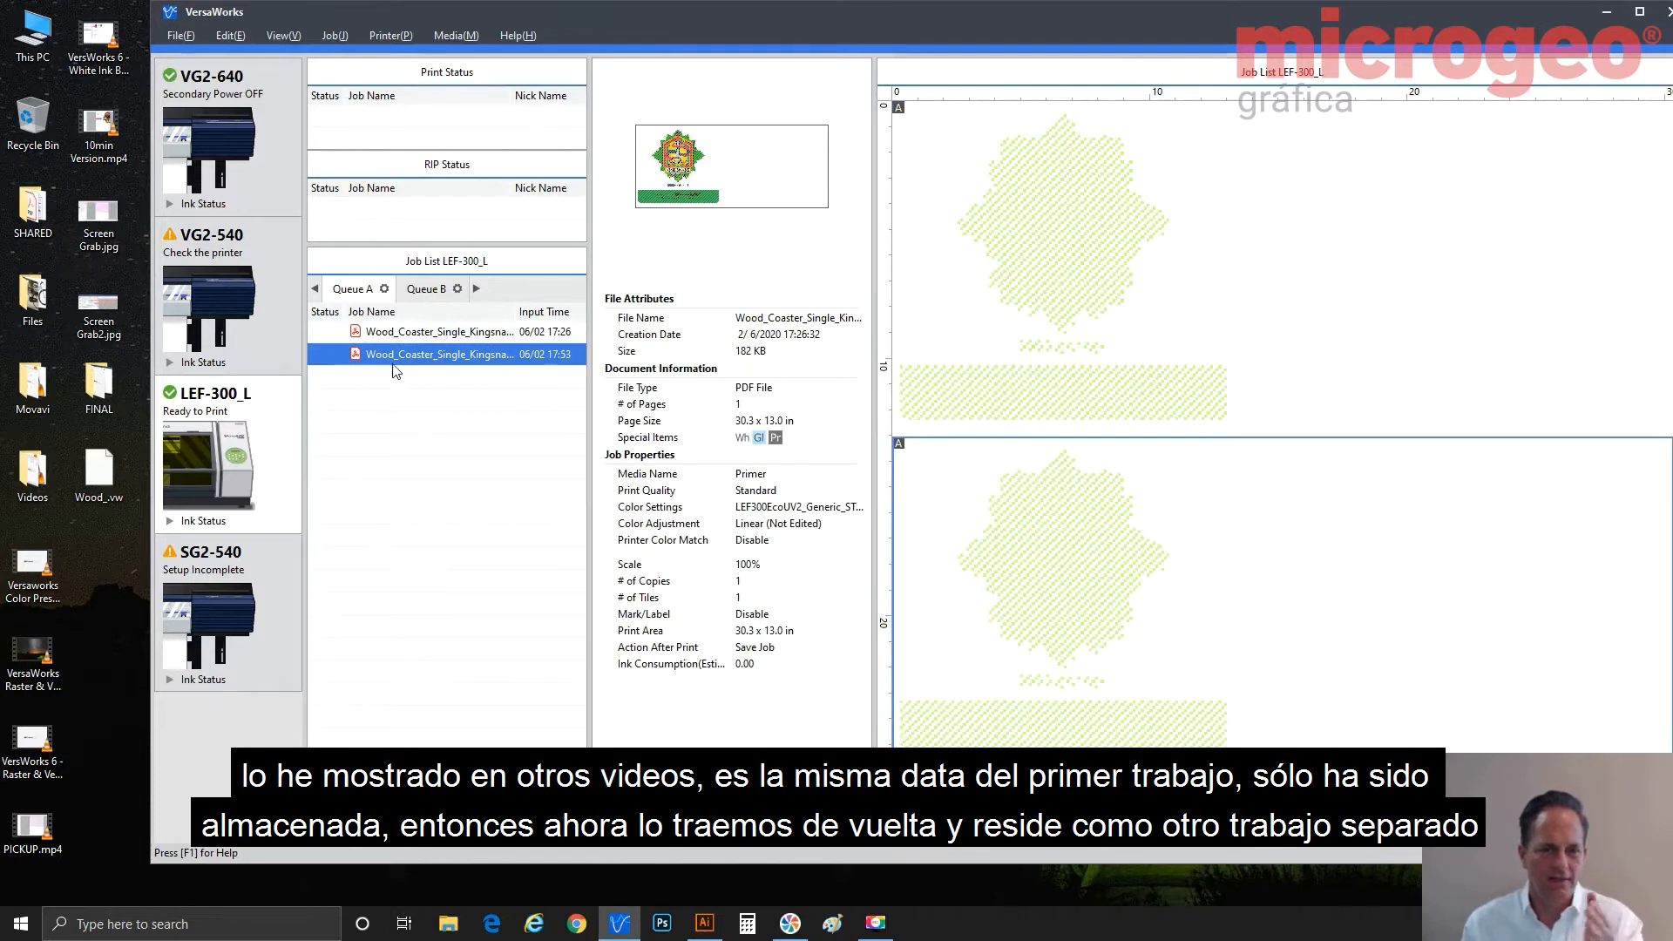
click(401, 336)
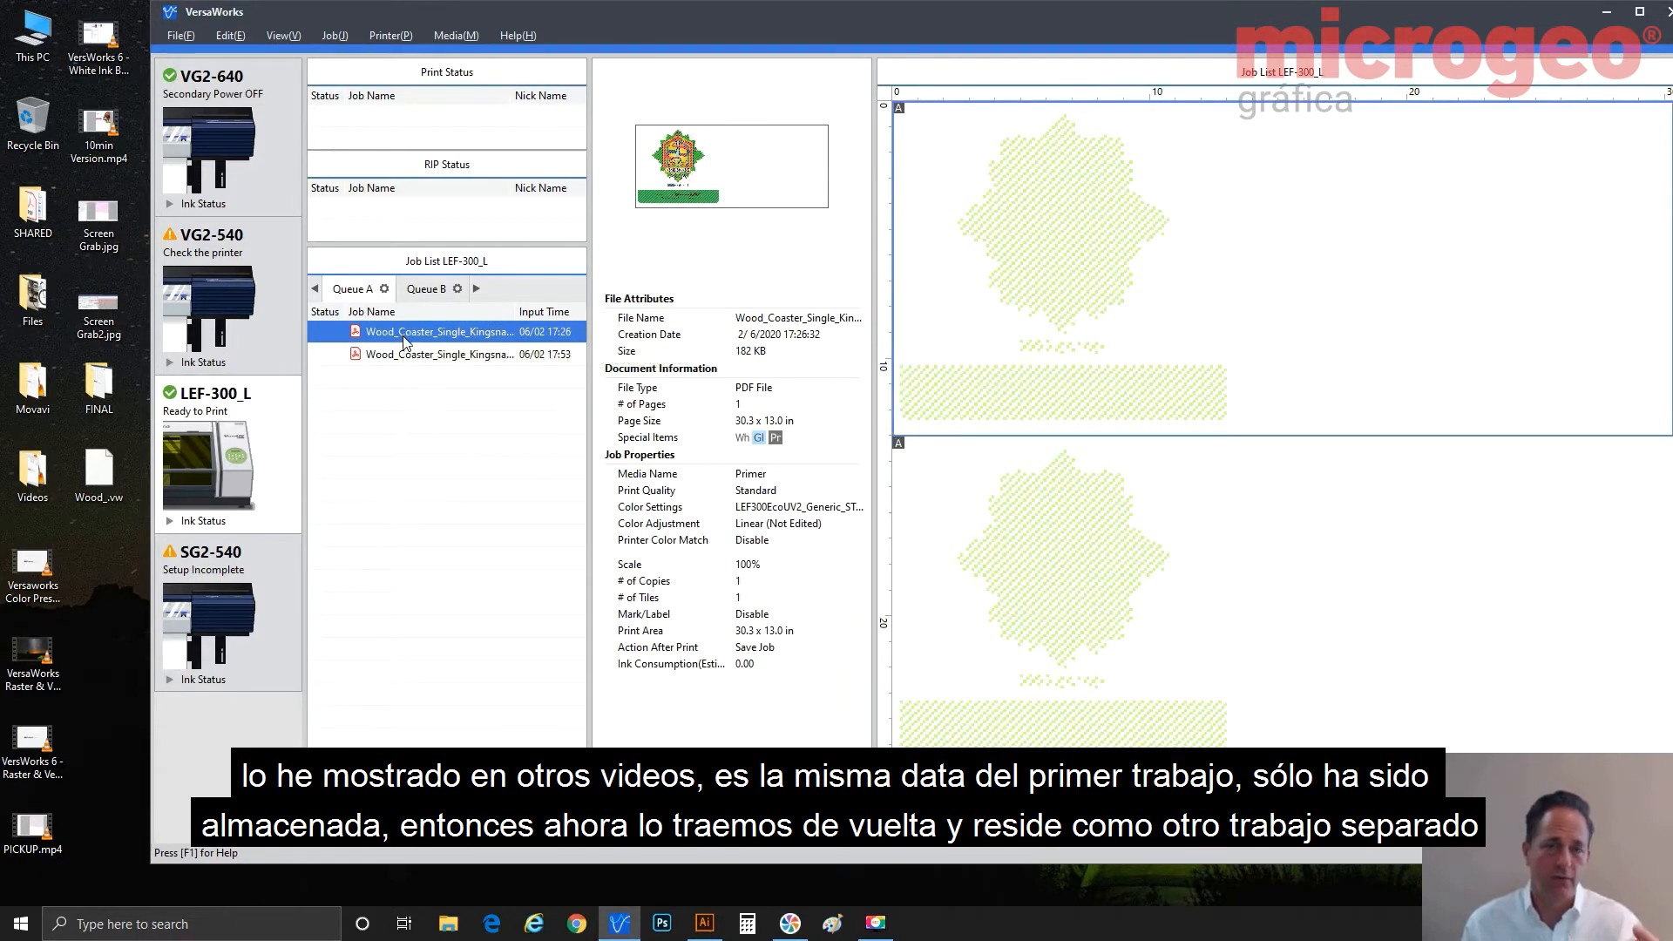
click(411, 355)
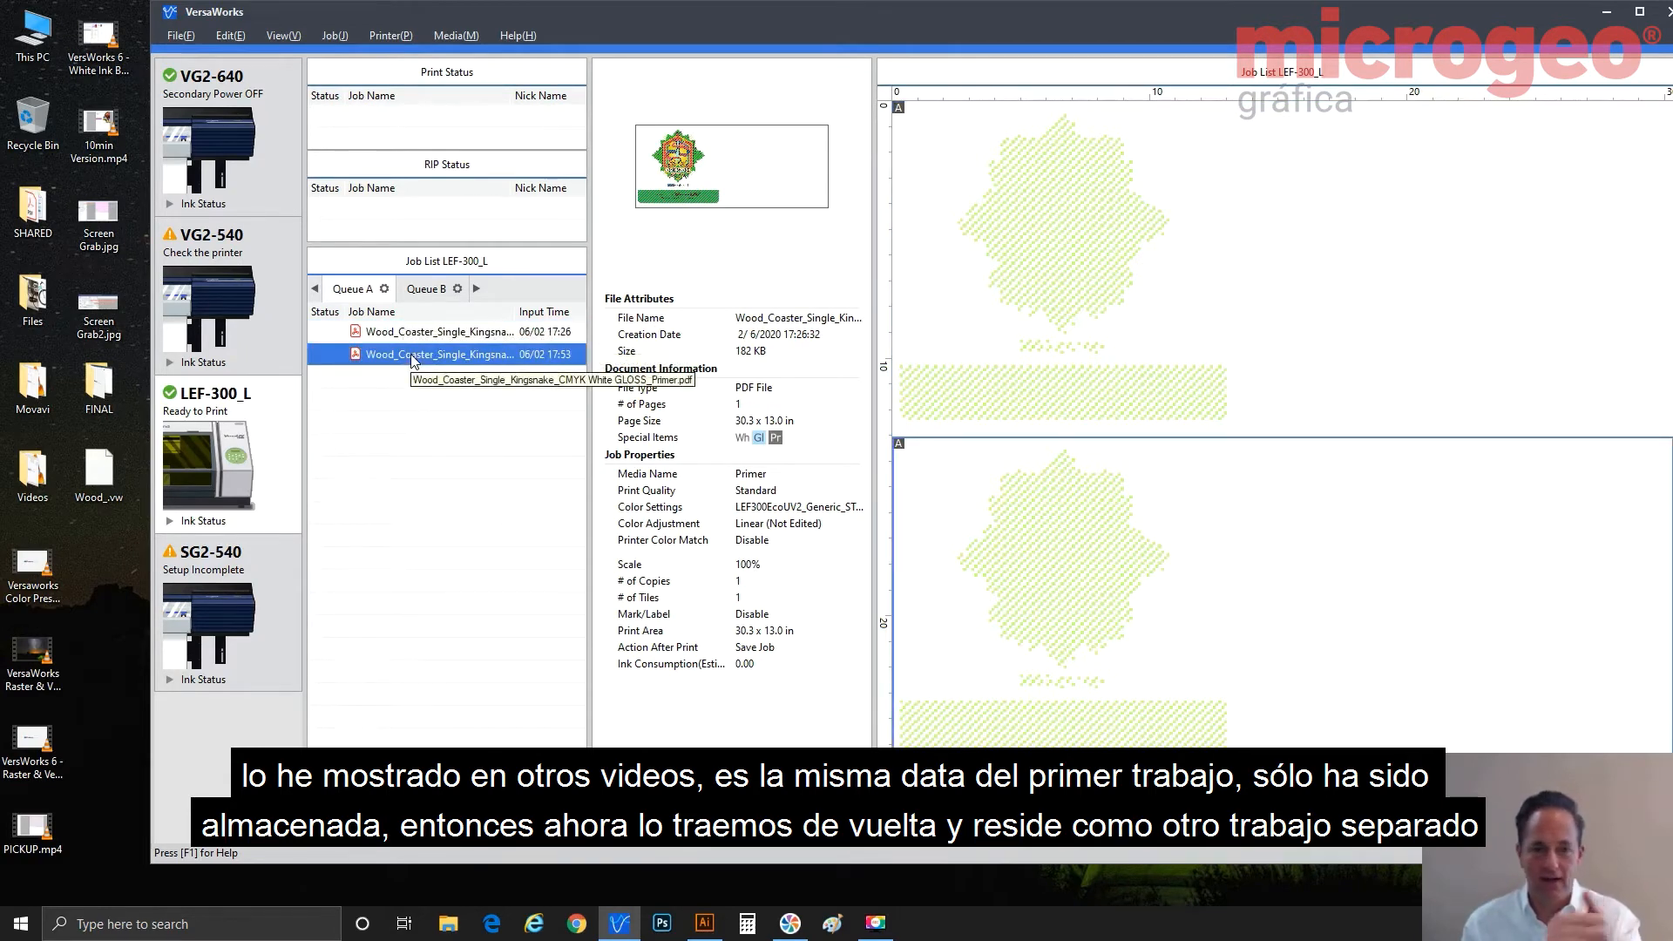
double_click(413, 361)
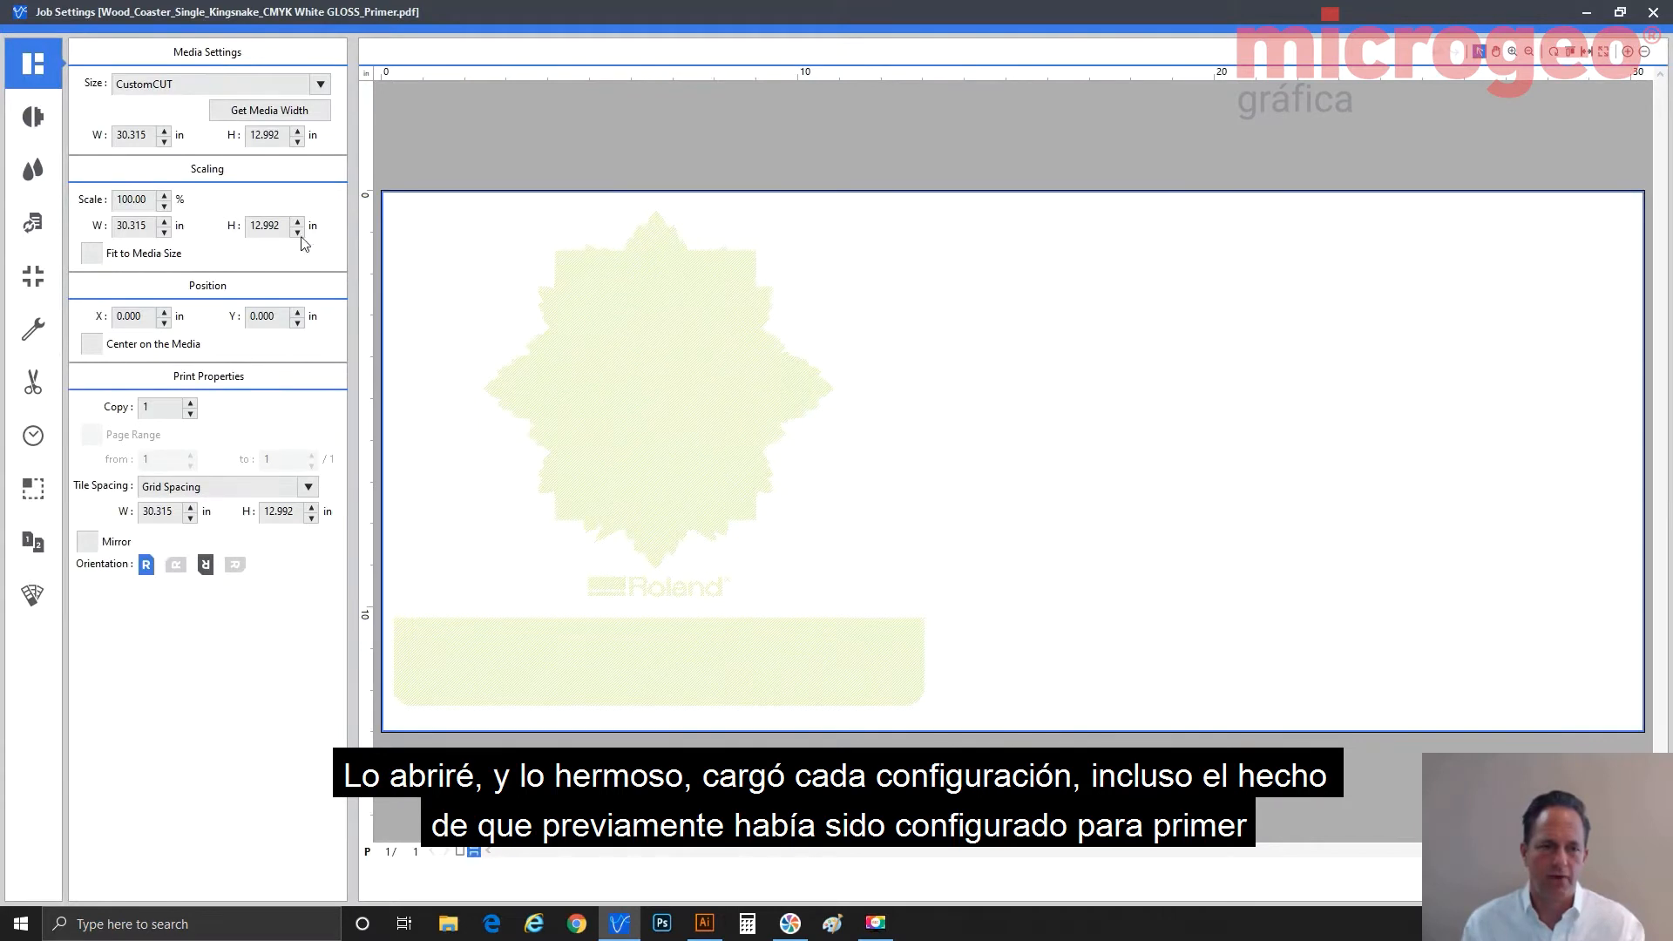
Set the added copy's media type to Generic and its mode to White->CMYK(v).
click(33, 116)
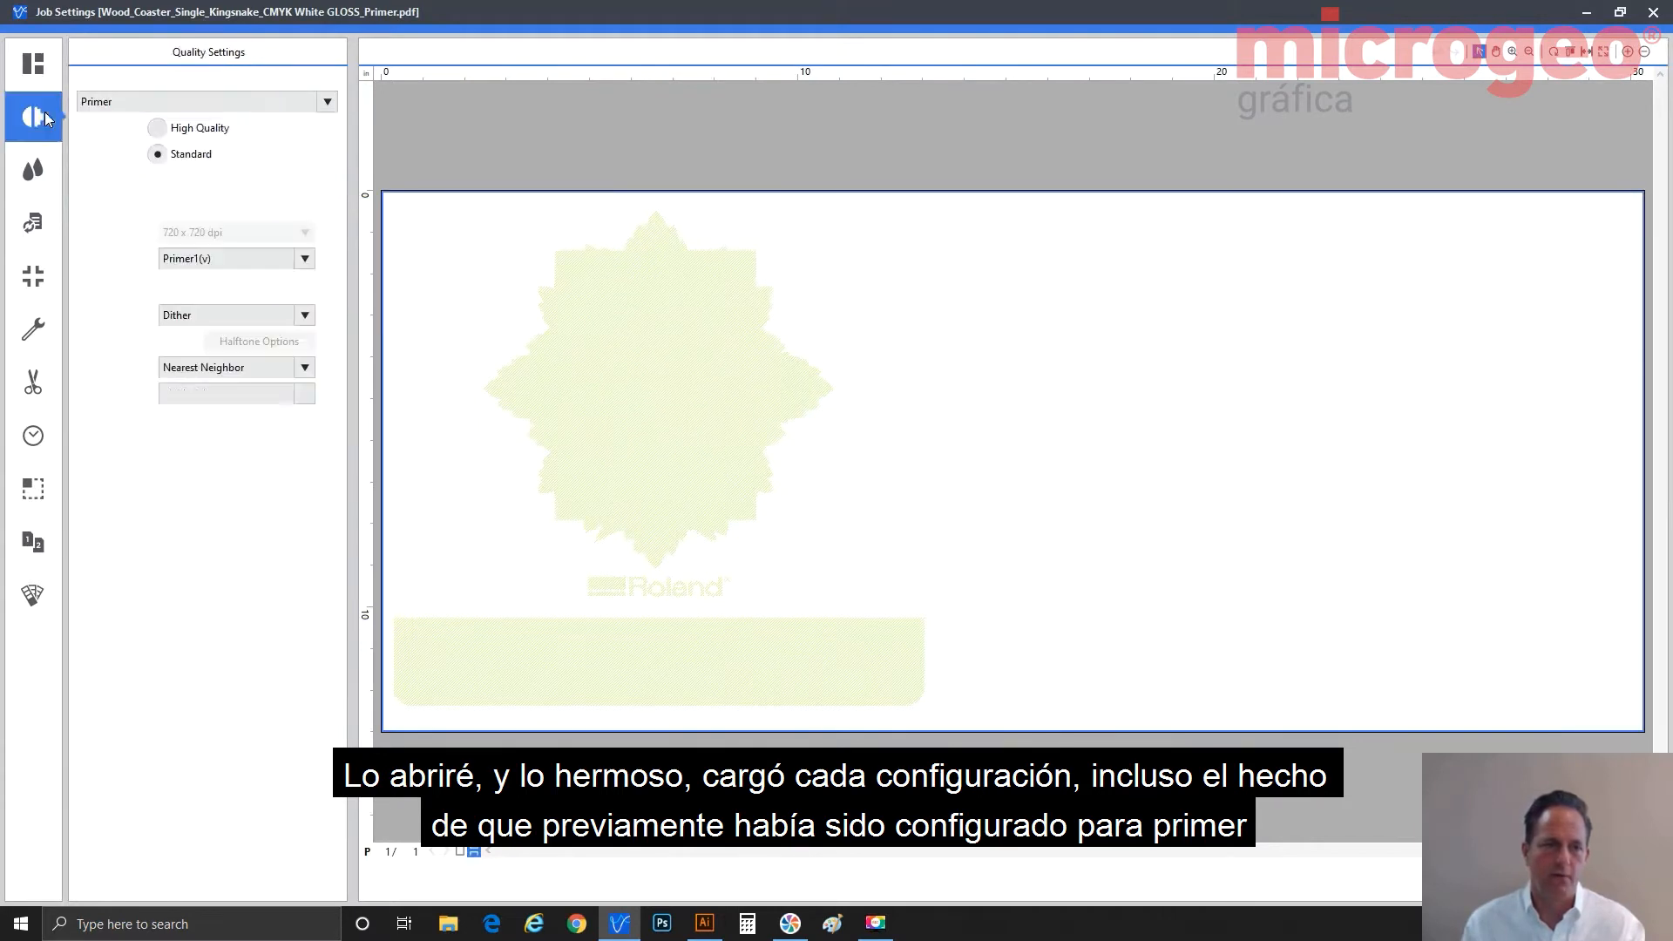
click(148, 107)
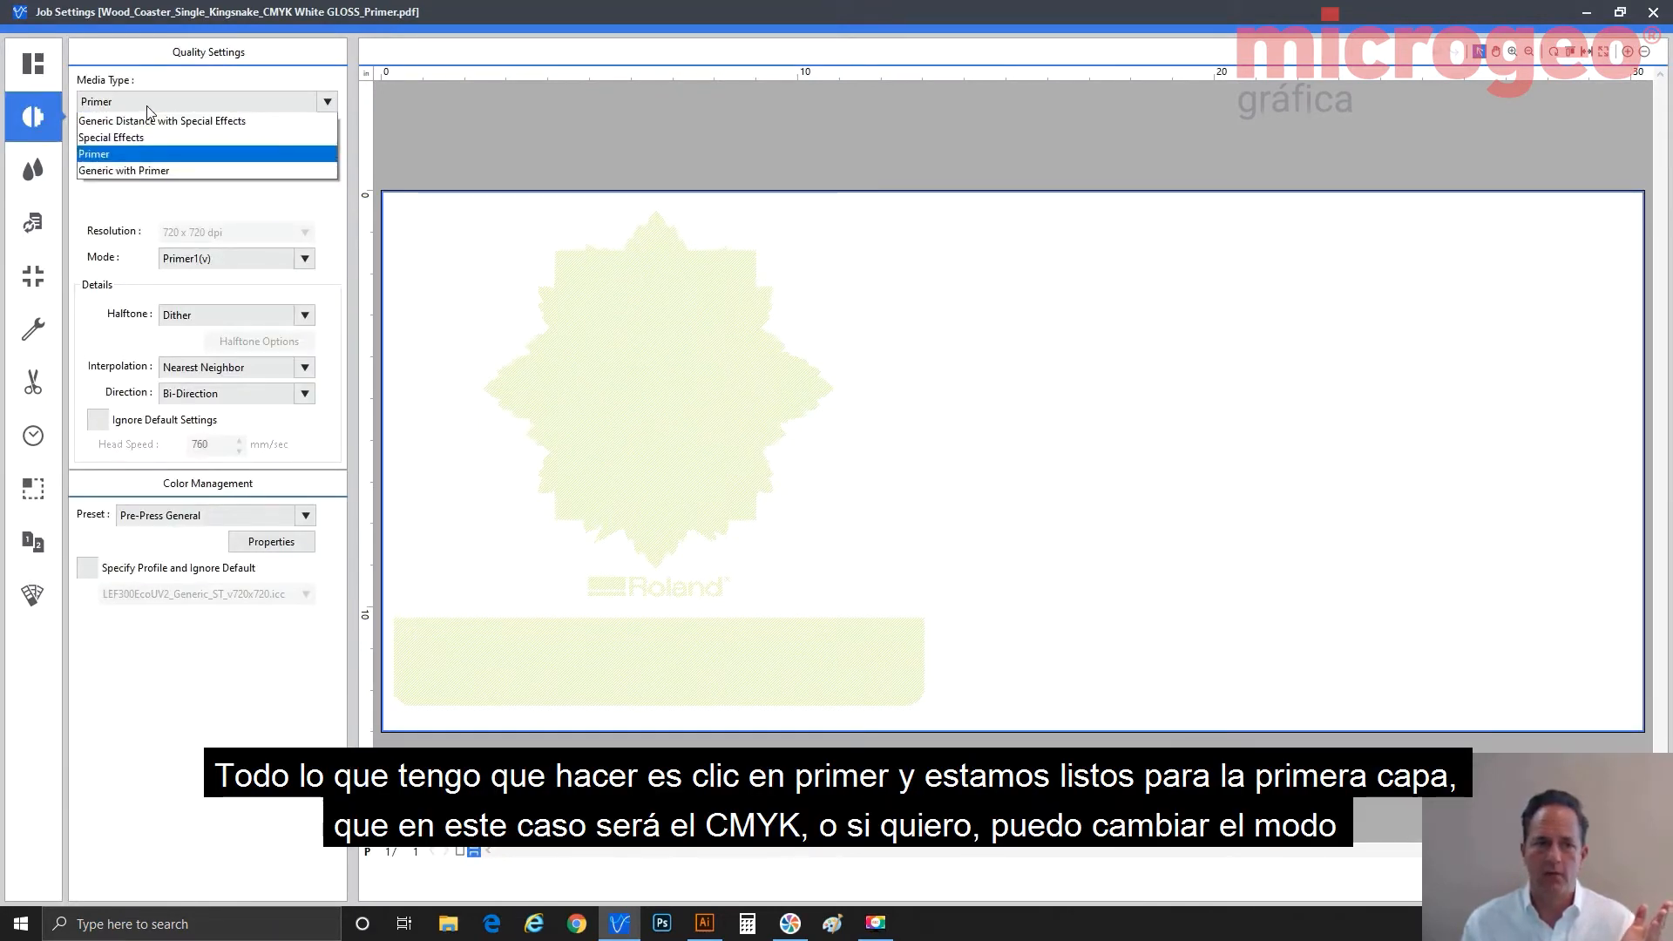
click(152, 120)
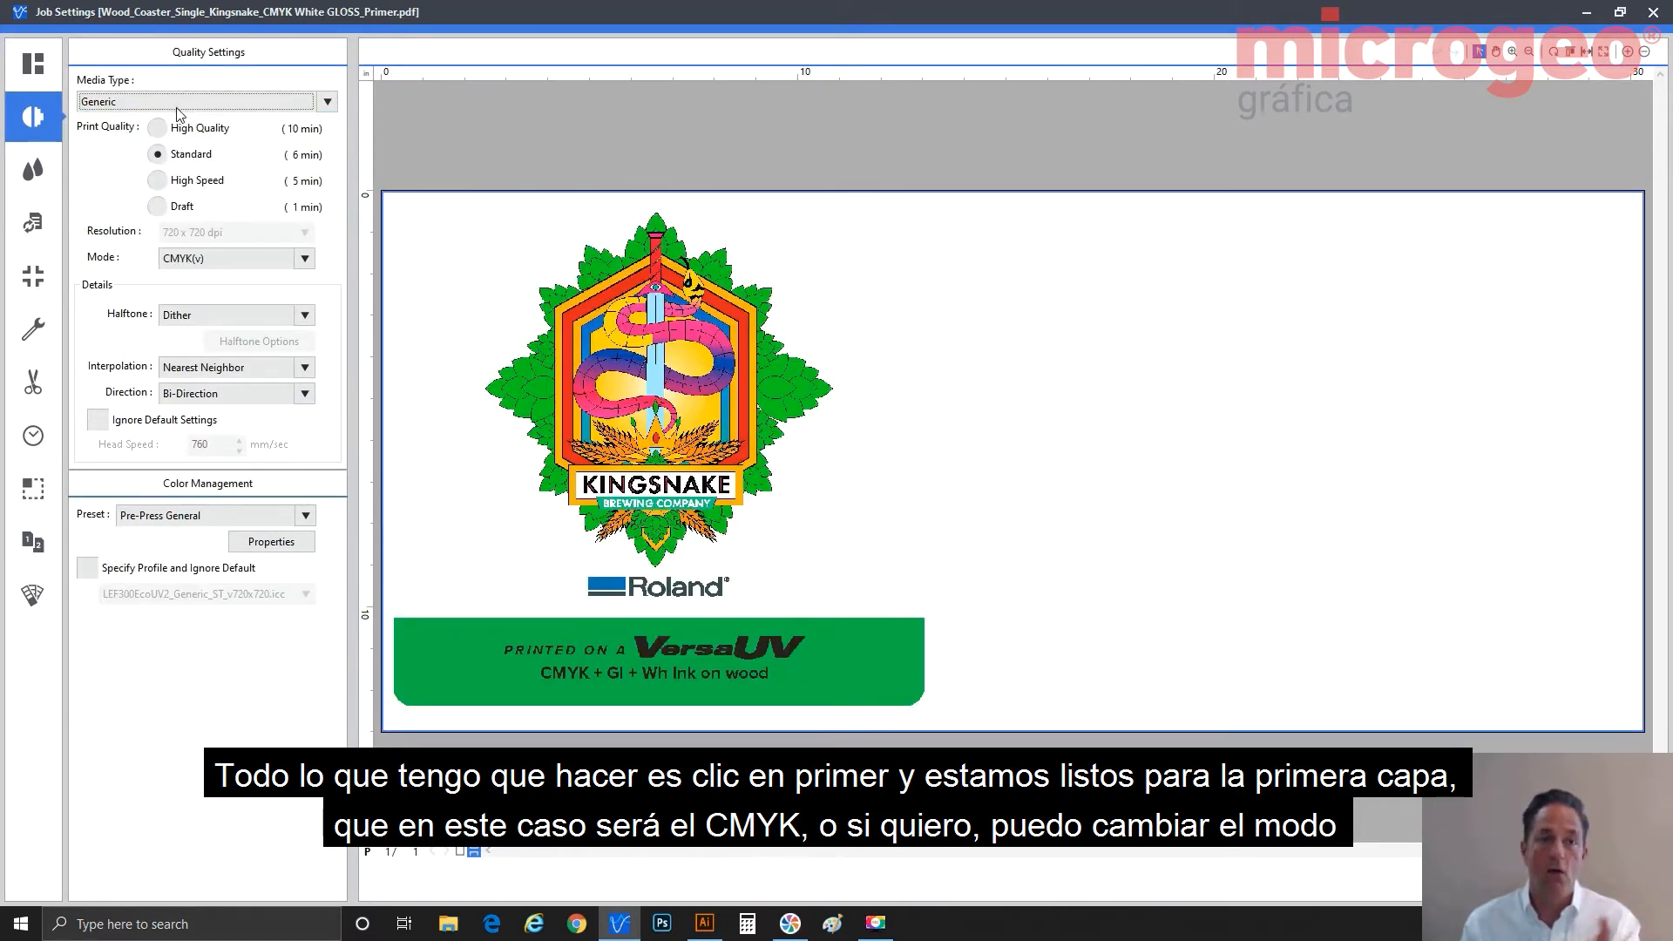
click(233, 258)
click(229, 311)
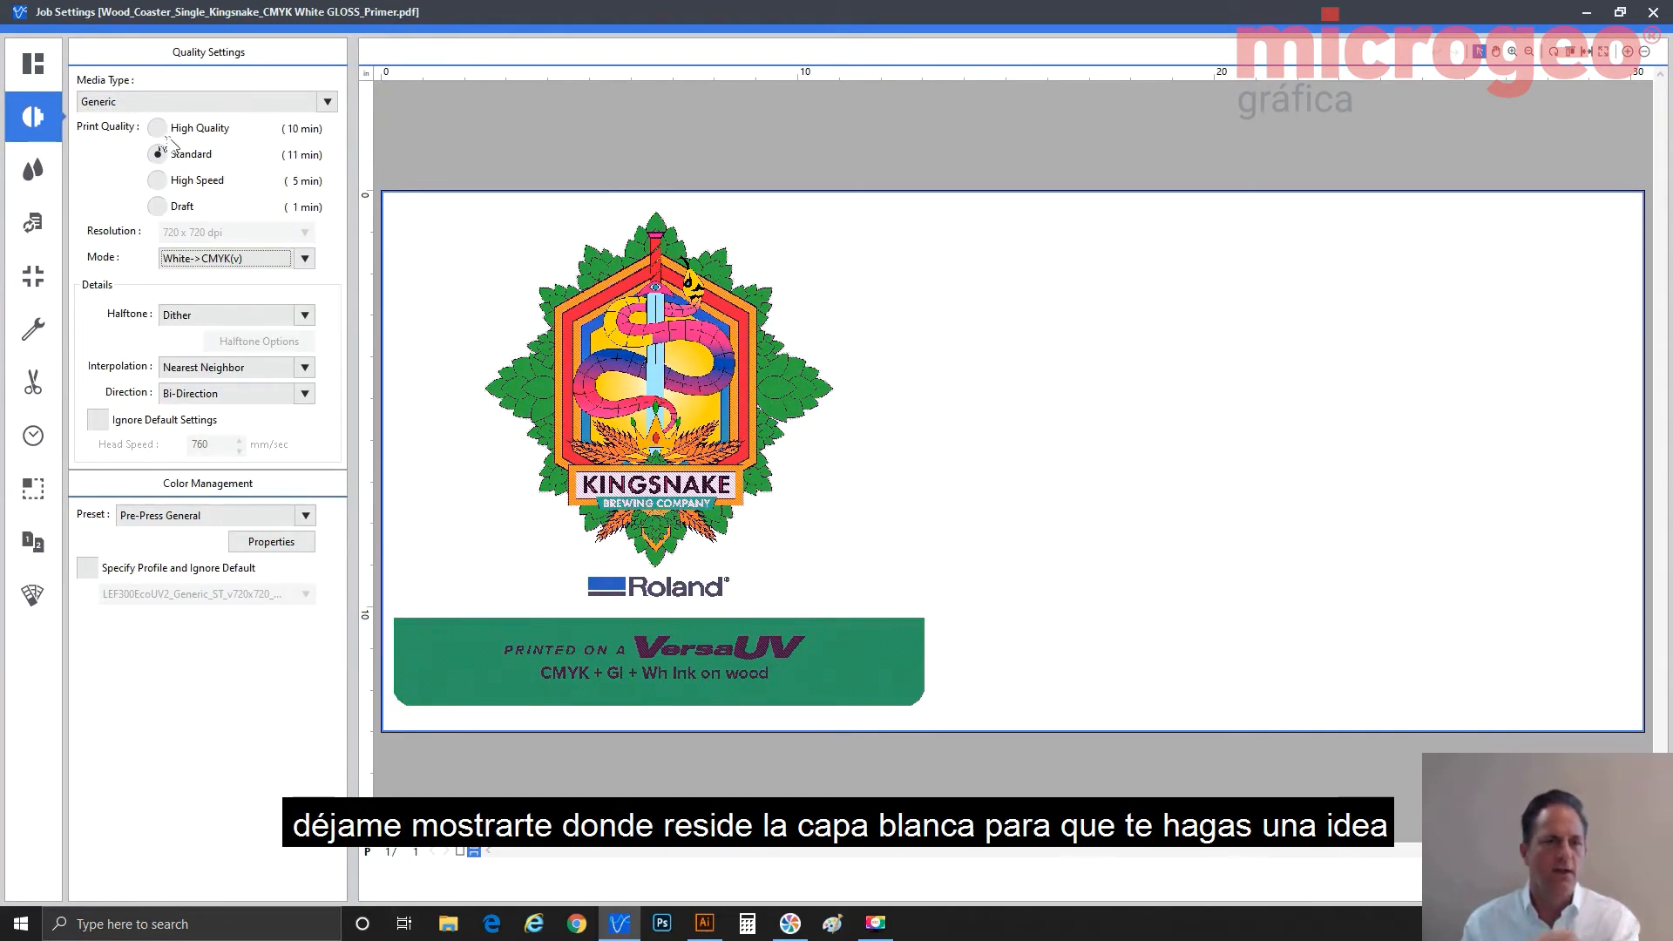
Switch the mode to White(v) to preview the white layer alone, and return it to White->CMYK(v).
click(232, 258)
click(227, 344)
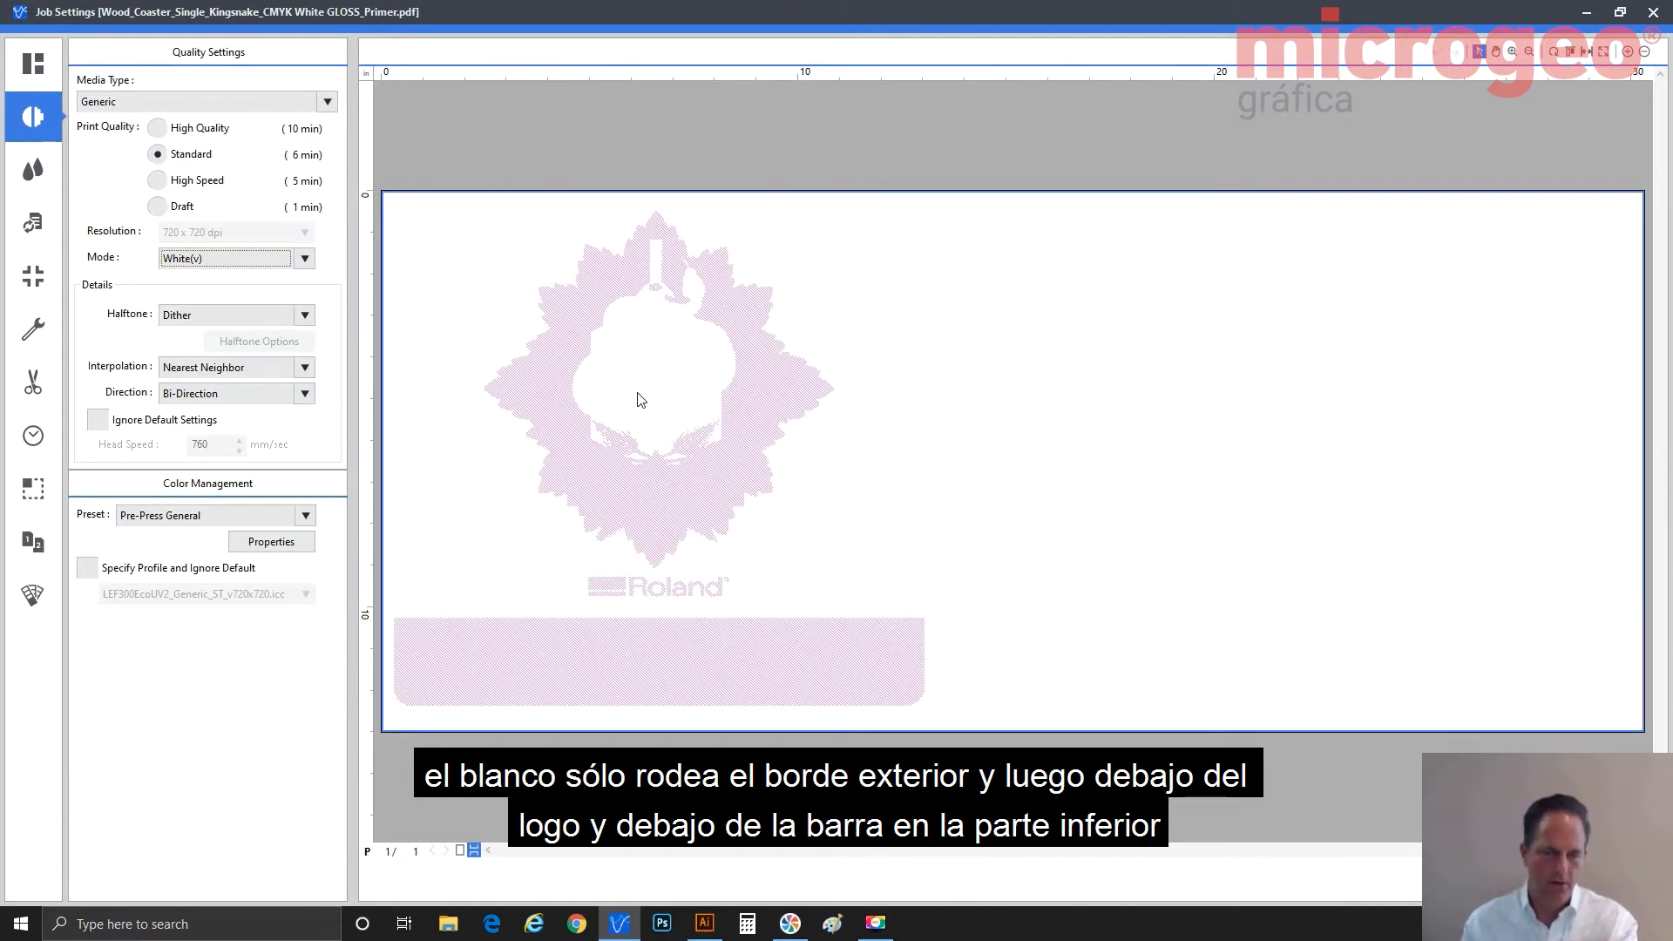
click(234, 264)
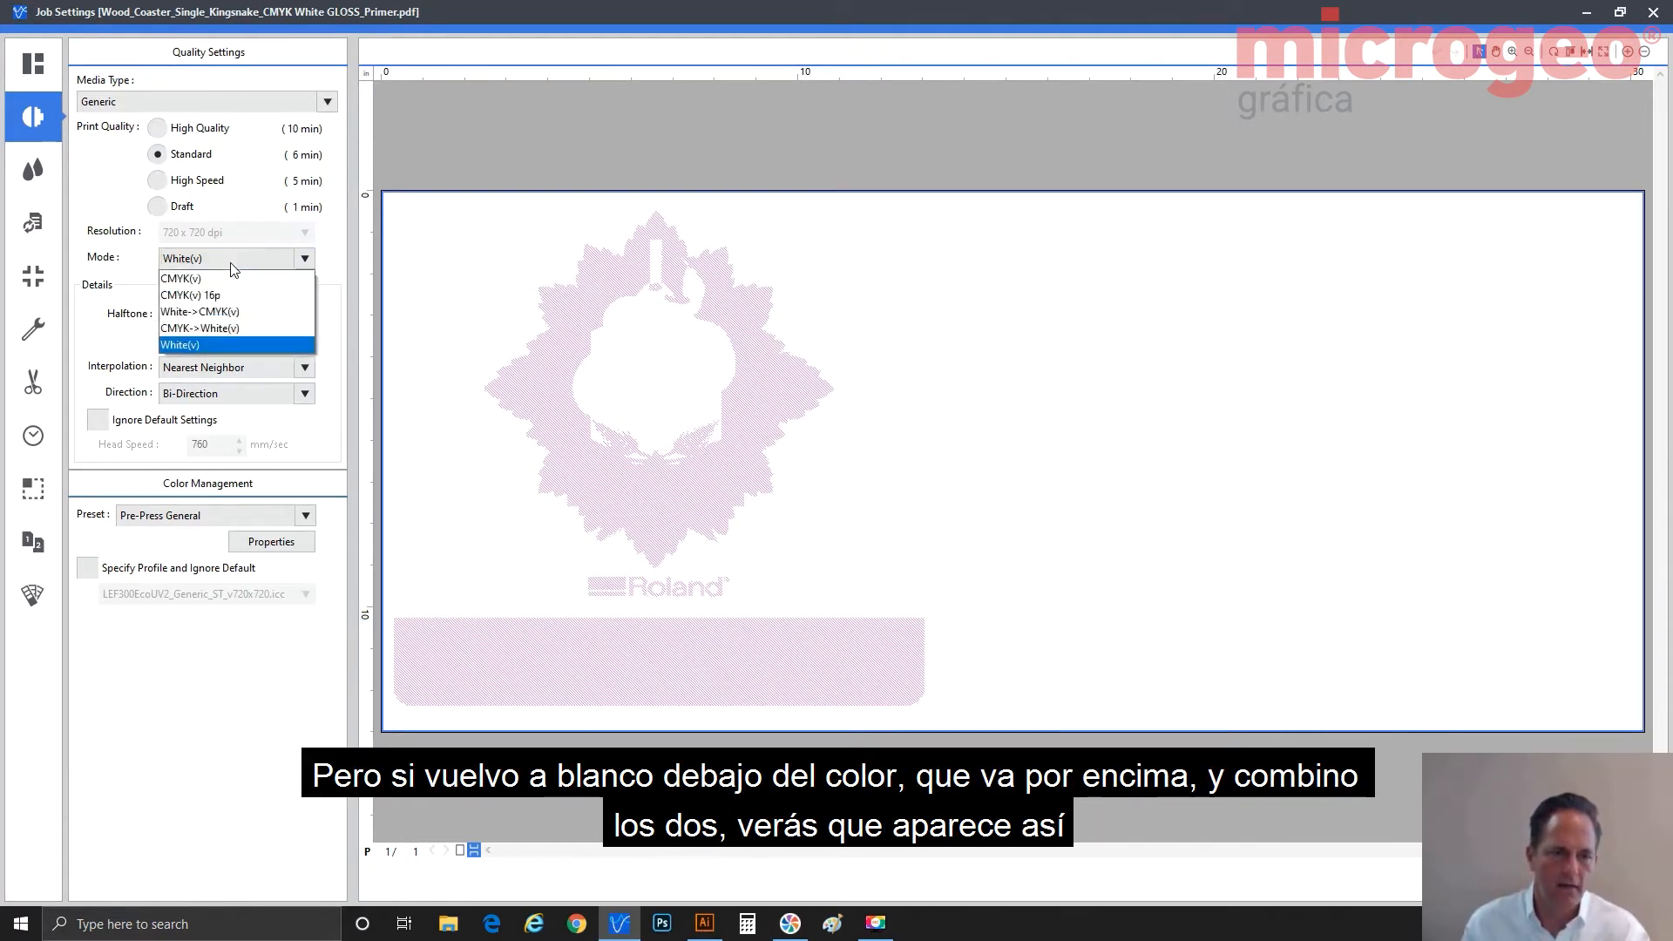
click(234, 312)
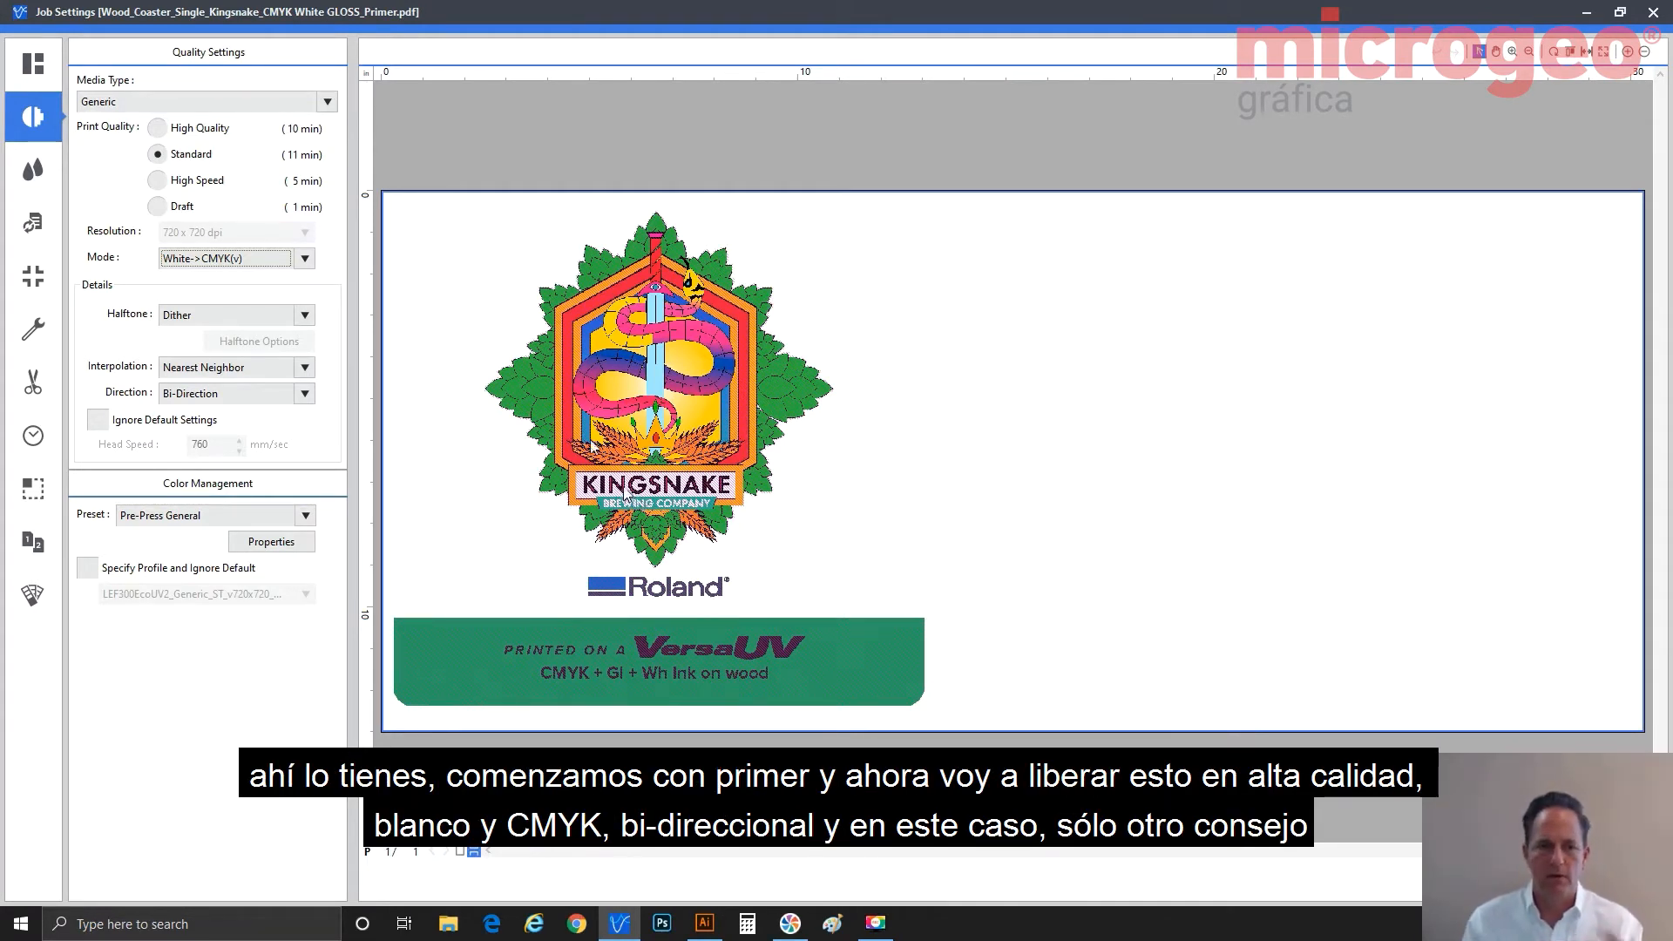
Set the colour job to High Quality with mode White->CMYK(v) and the True Rich Color preset.
click(188, 129)
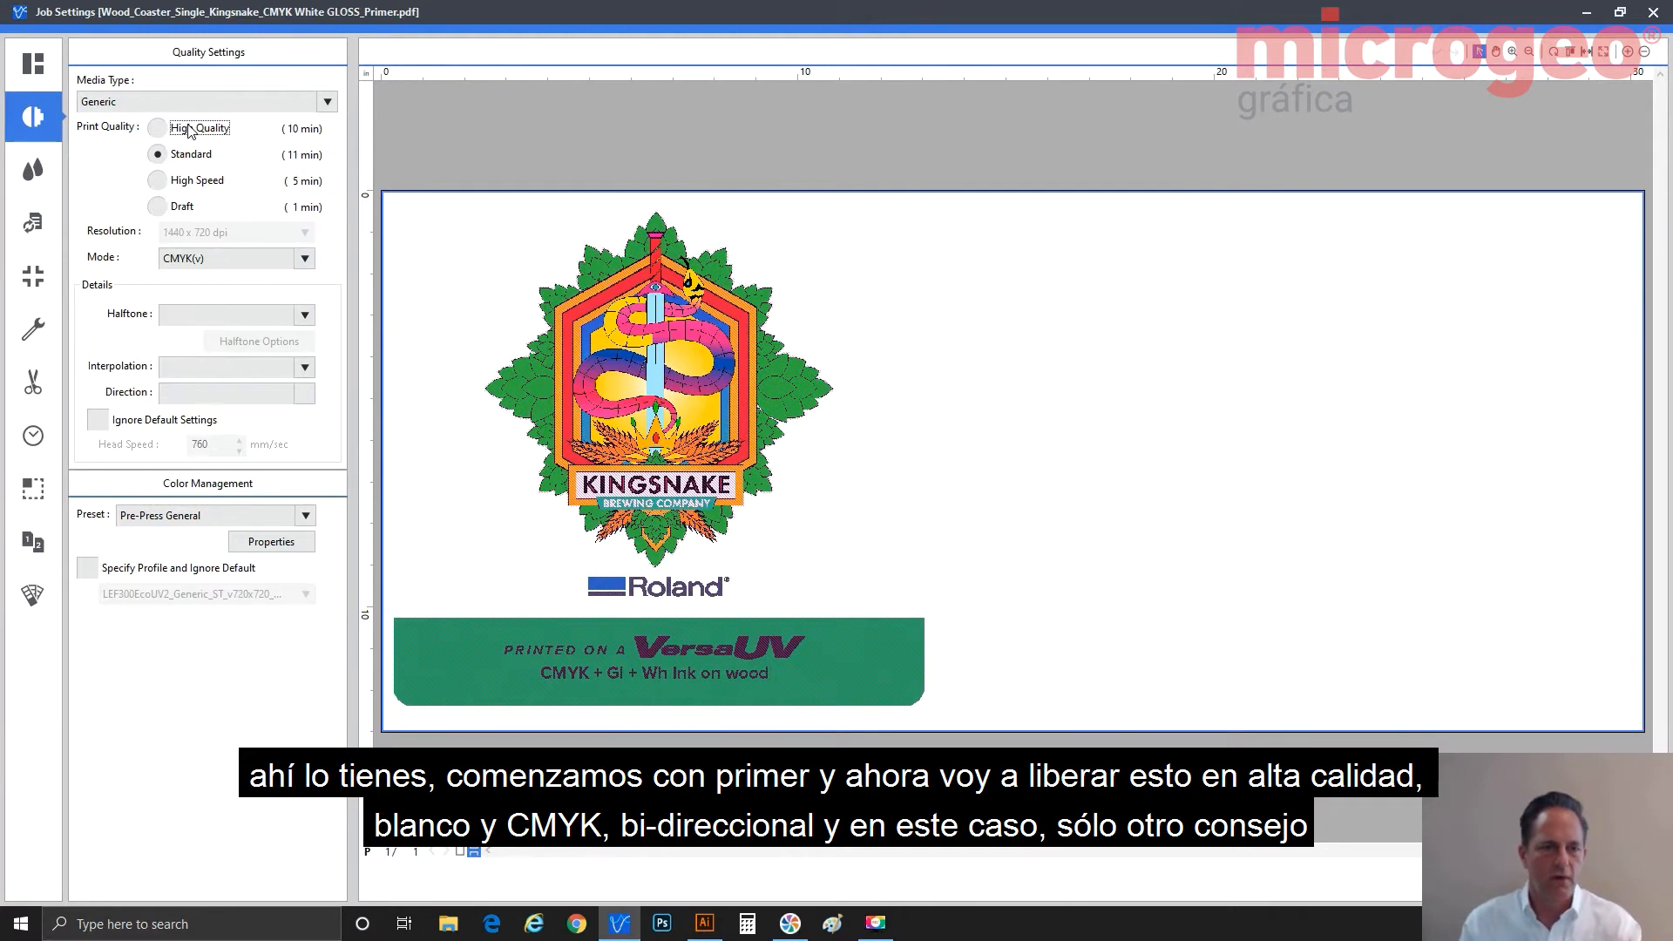
click(219, 259)
click(222, 307)
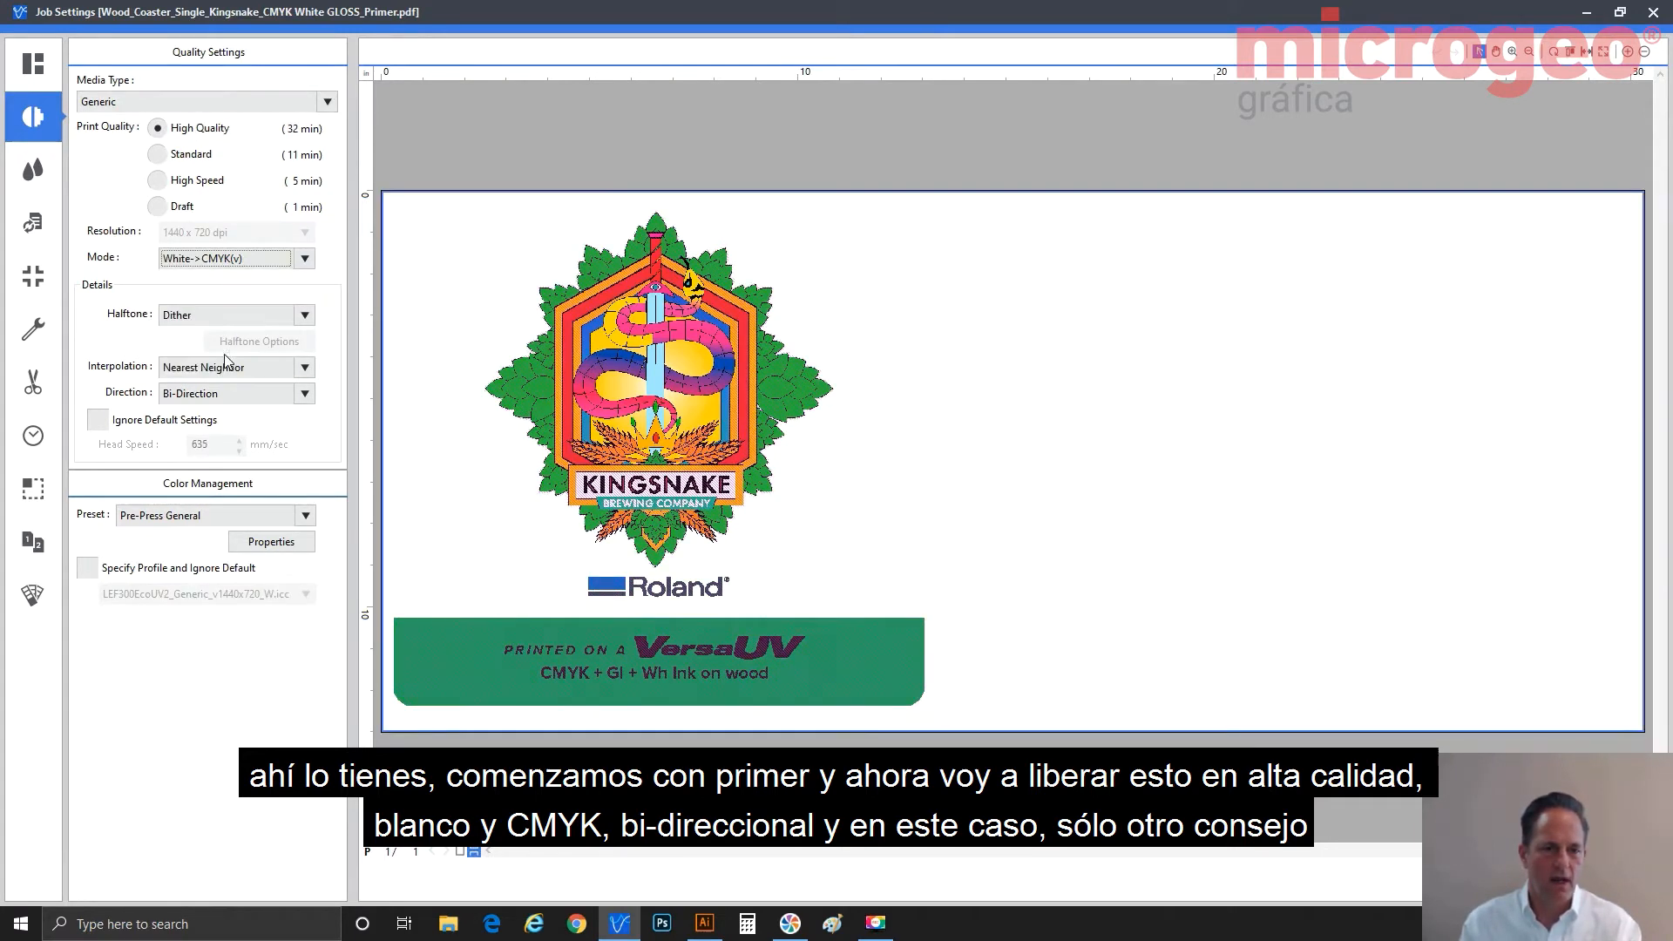
click(235, 517)
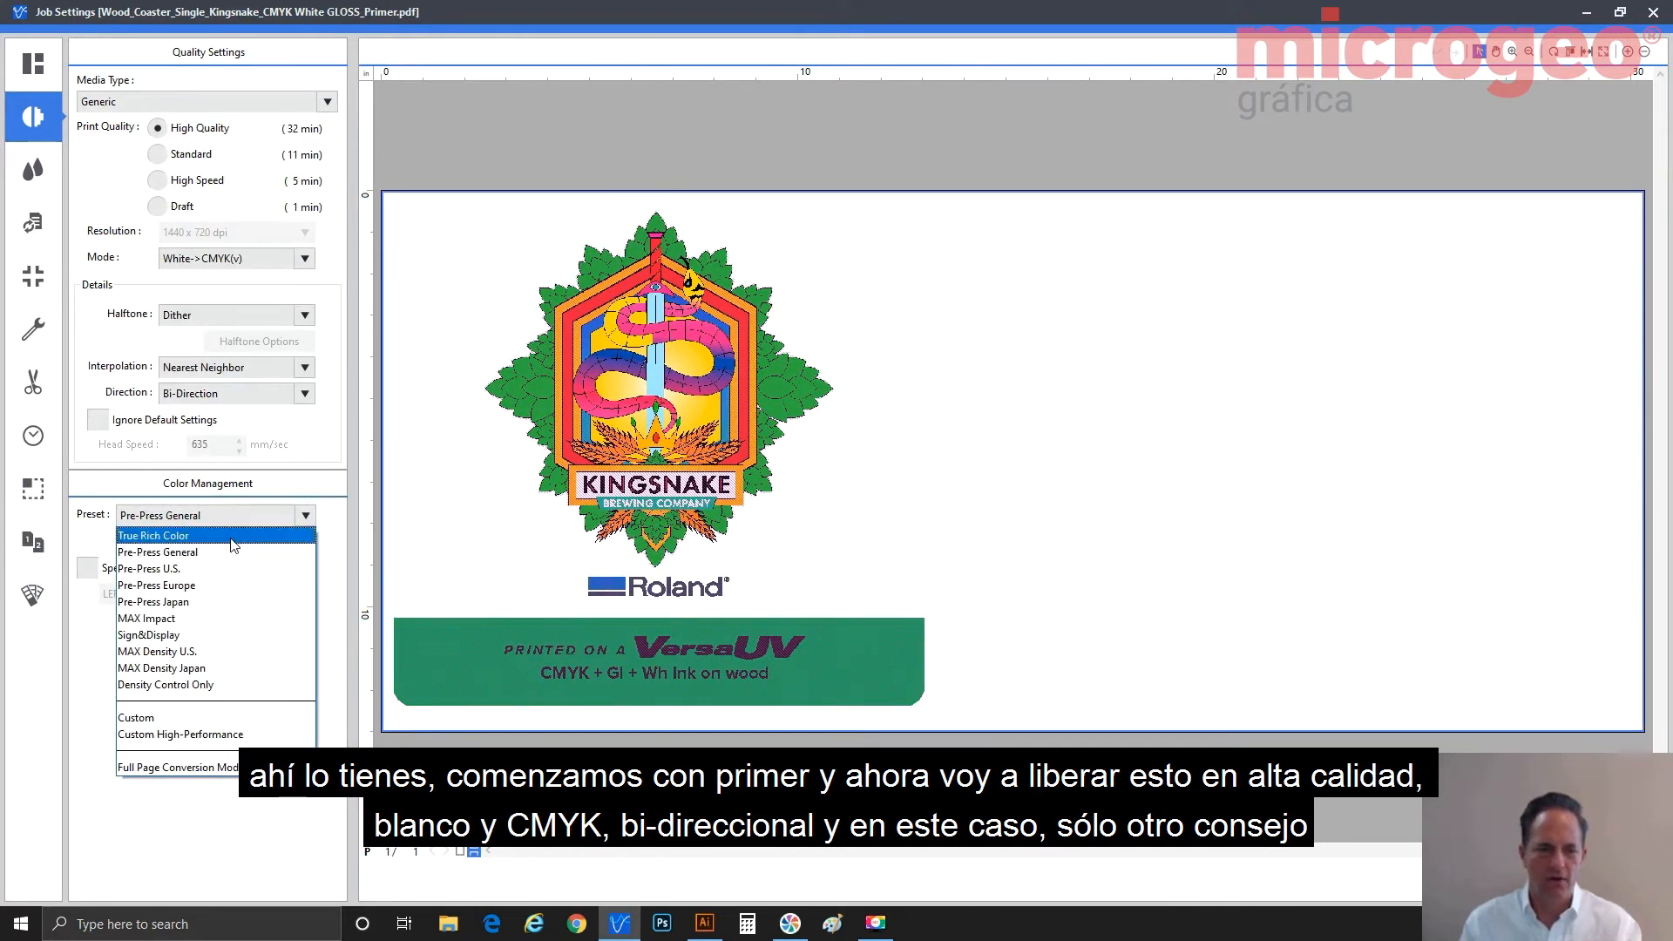
click(234, 537)
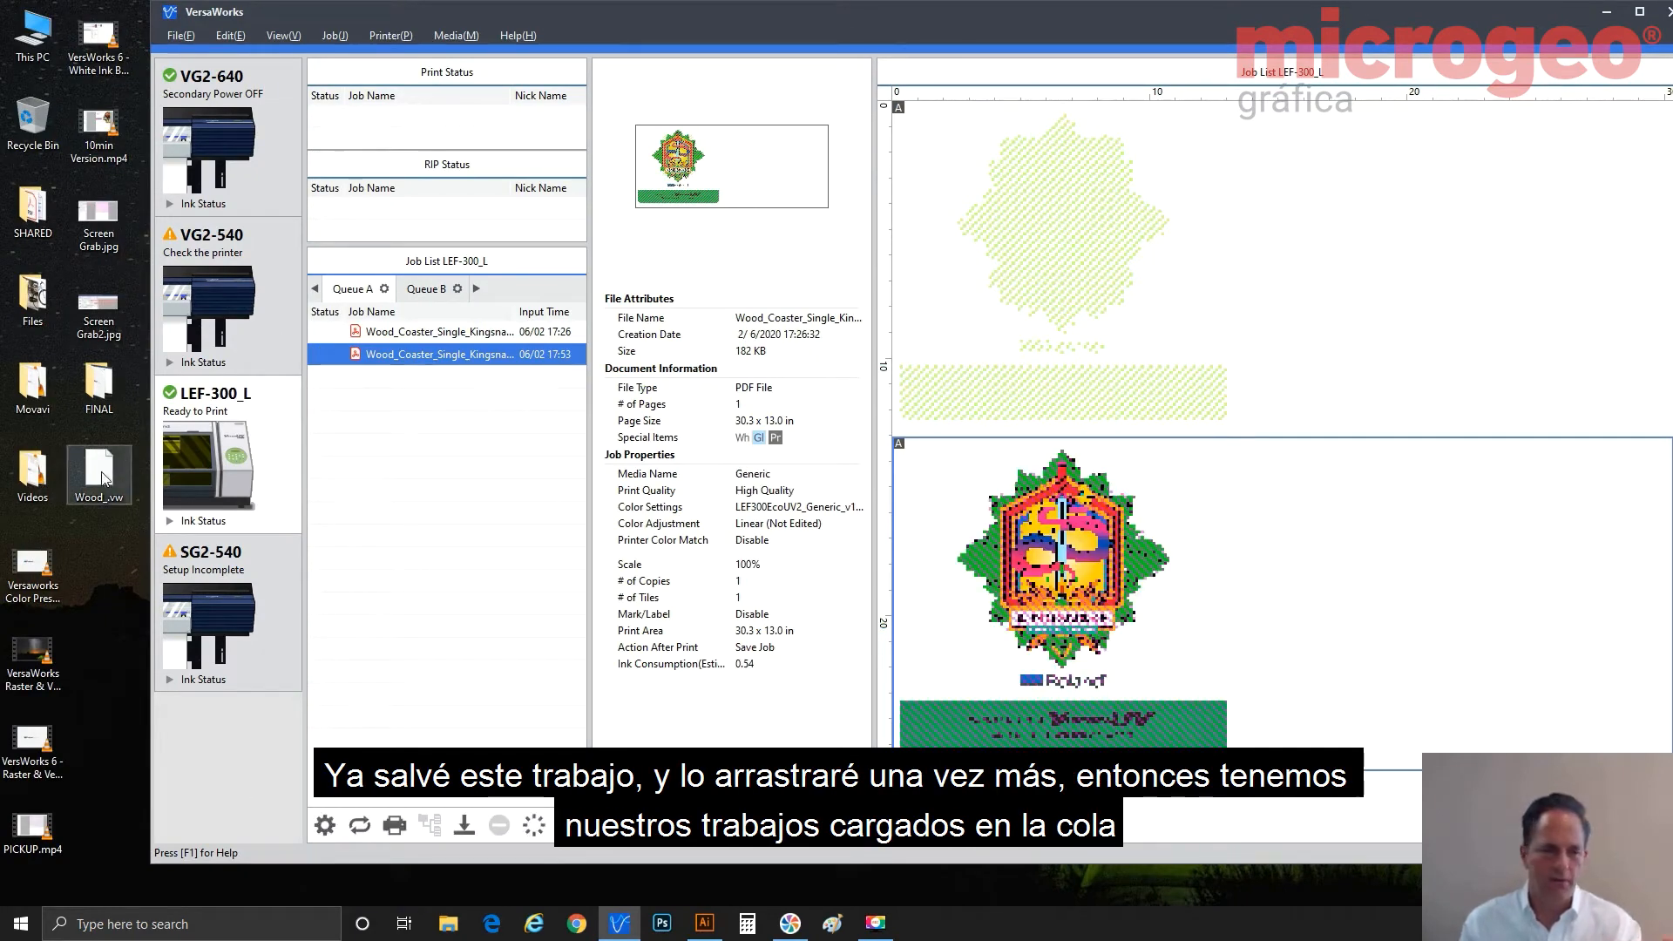
Add Wood_.vw from the desktop to Queue A again and set the new copy's media type to Special Effects.
drag(101, 478, 359, 433)
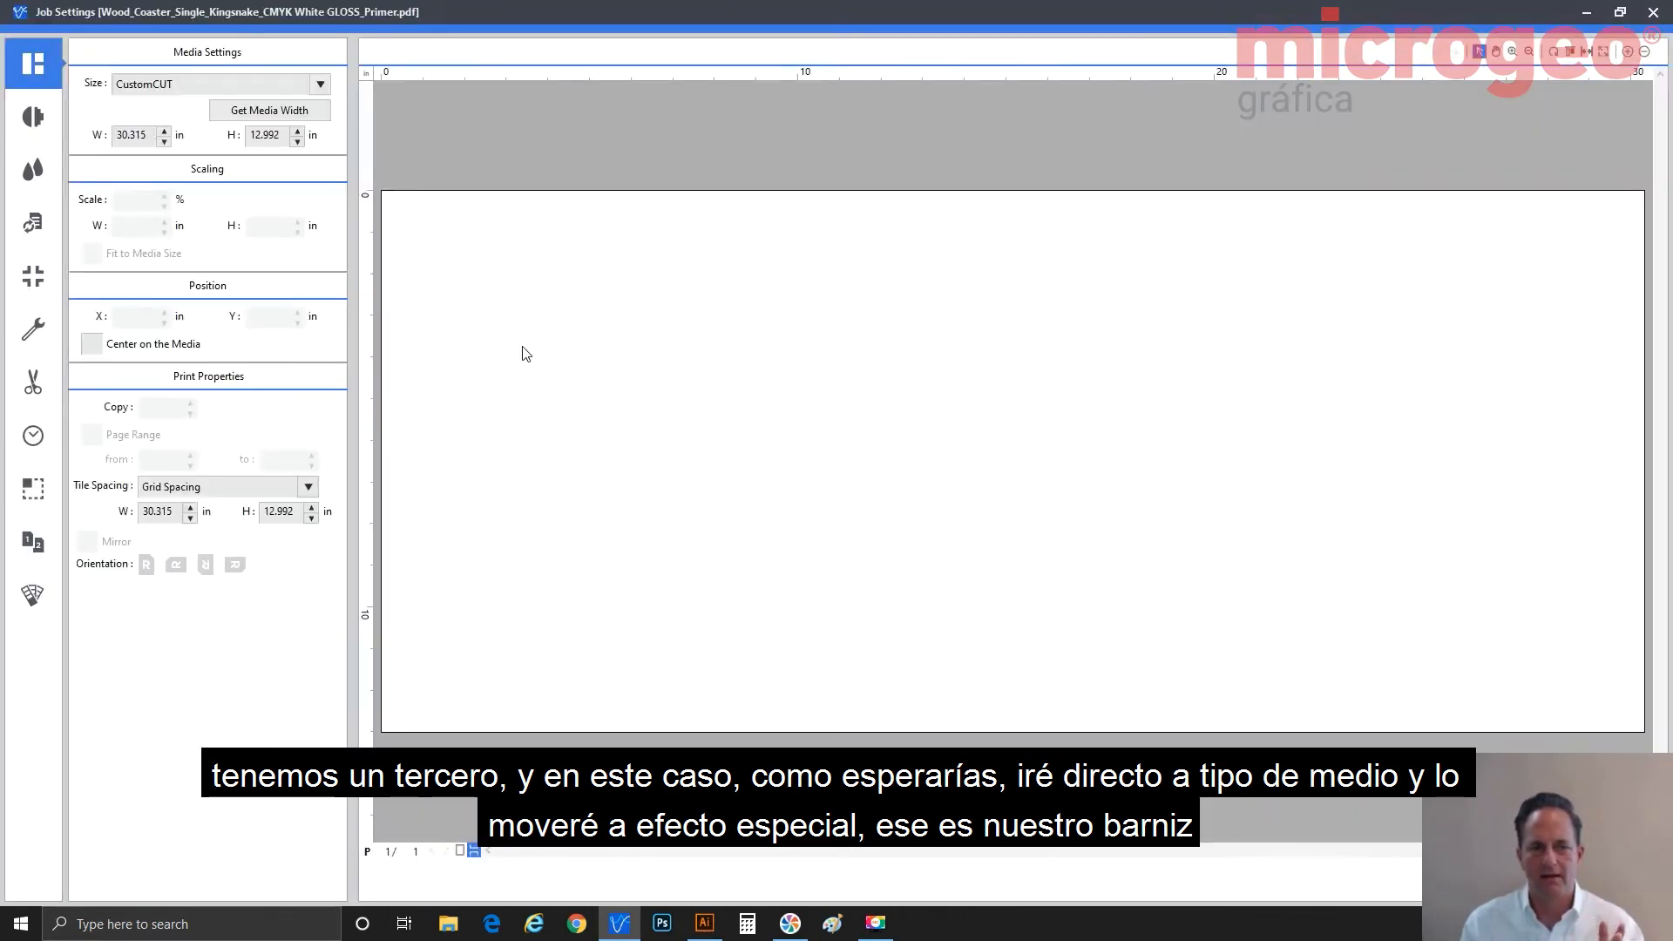
click(51, 118)
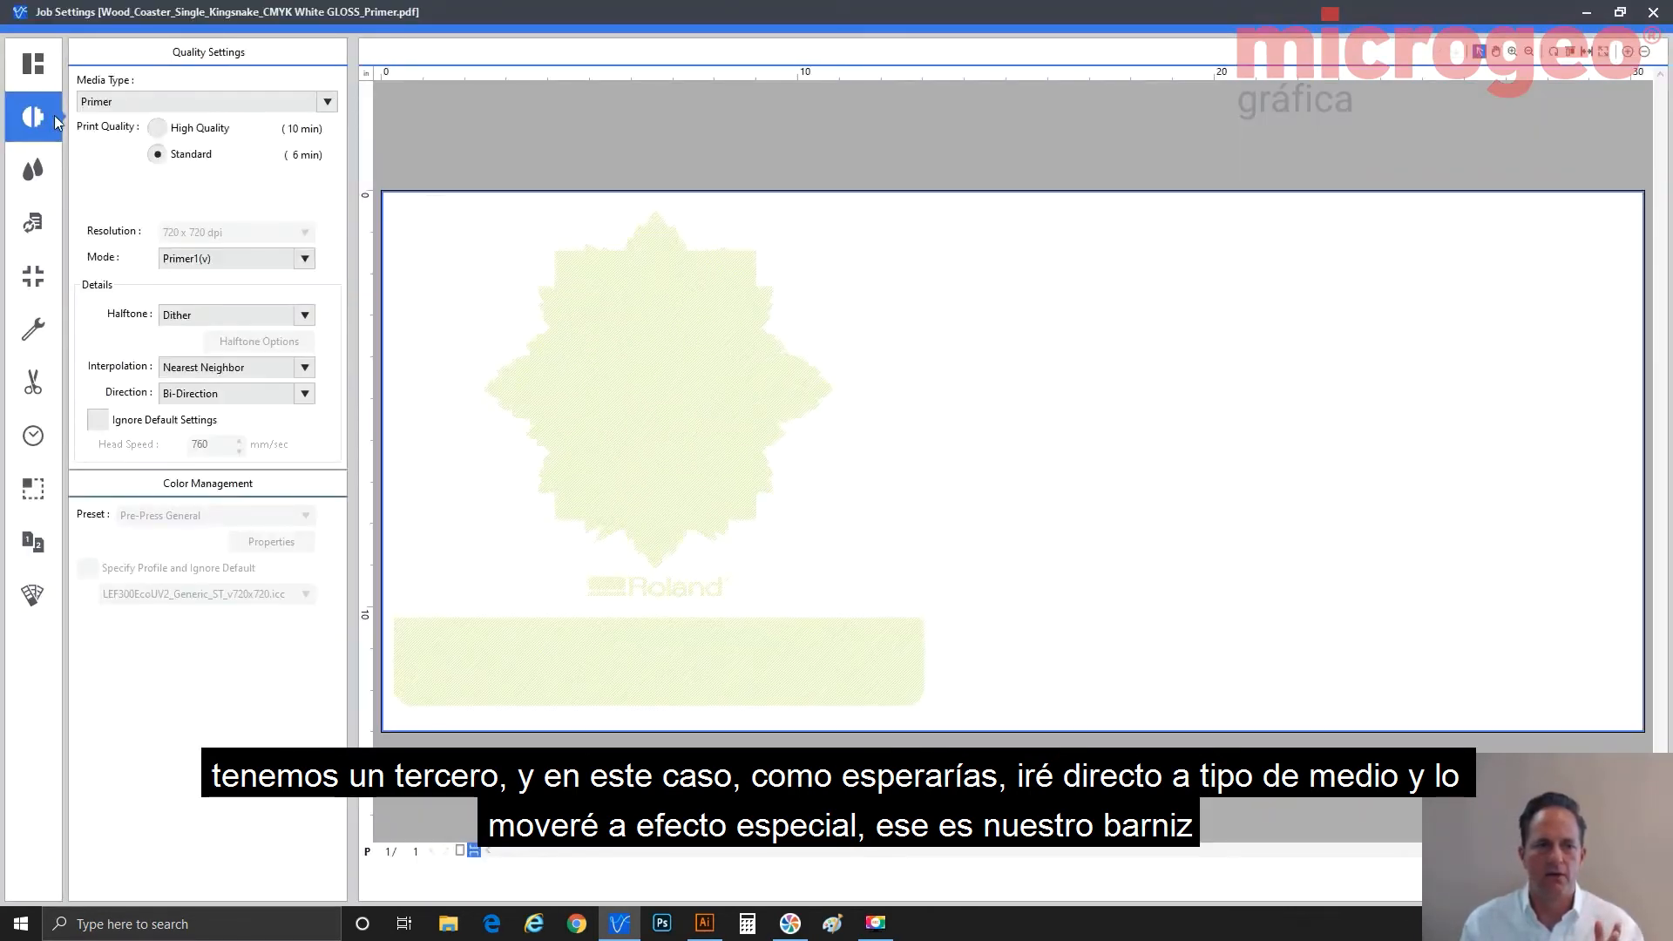
click(128, 107)
click(158, 184)
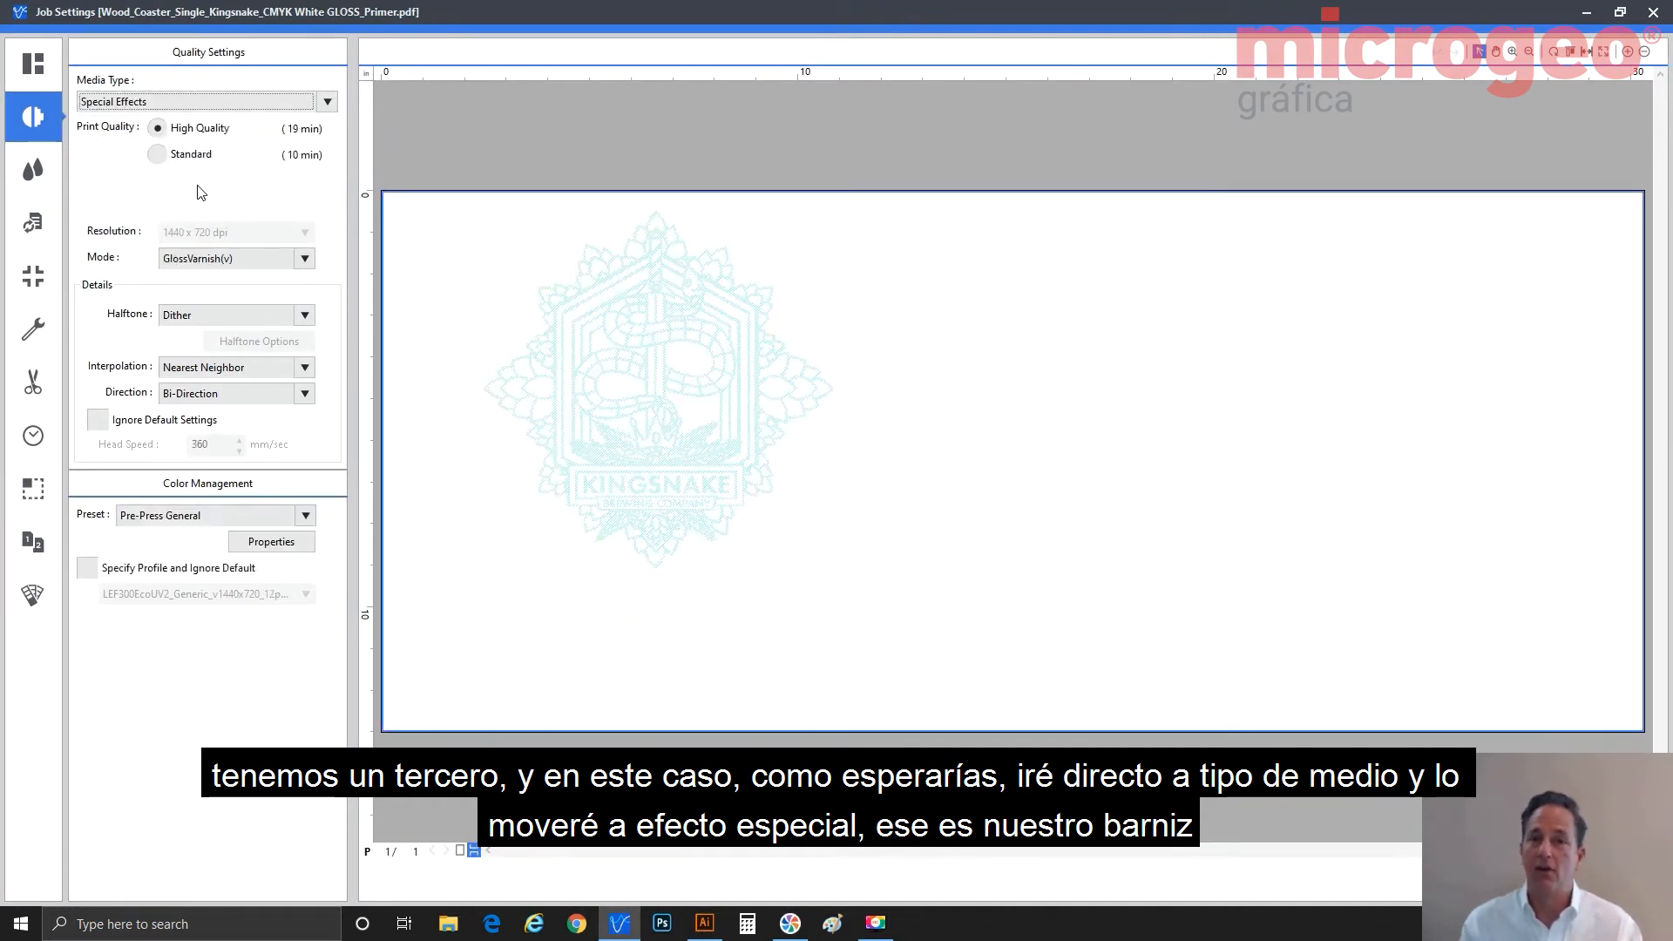
Try the MatteVarnish(v) mode and the MatteVarnish(v) 16p mode on the varnish job.
click(222, 261)
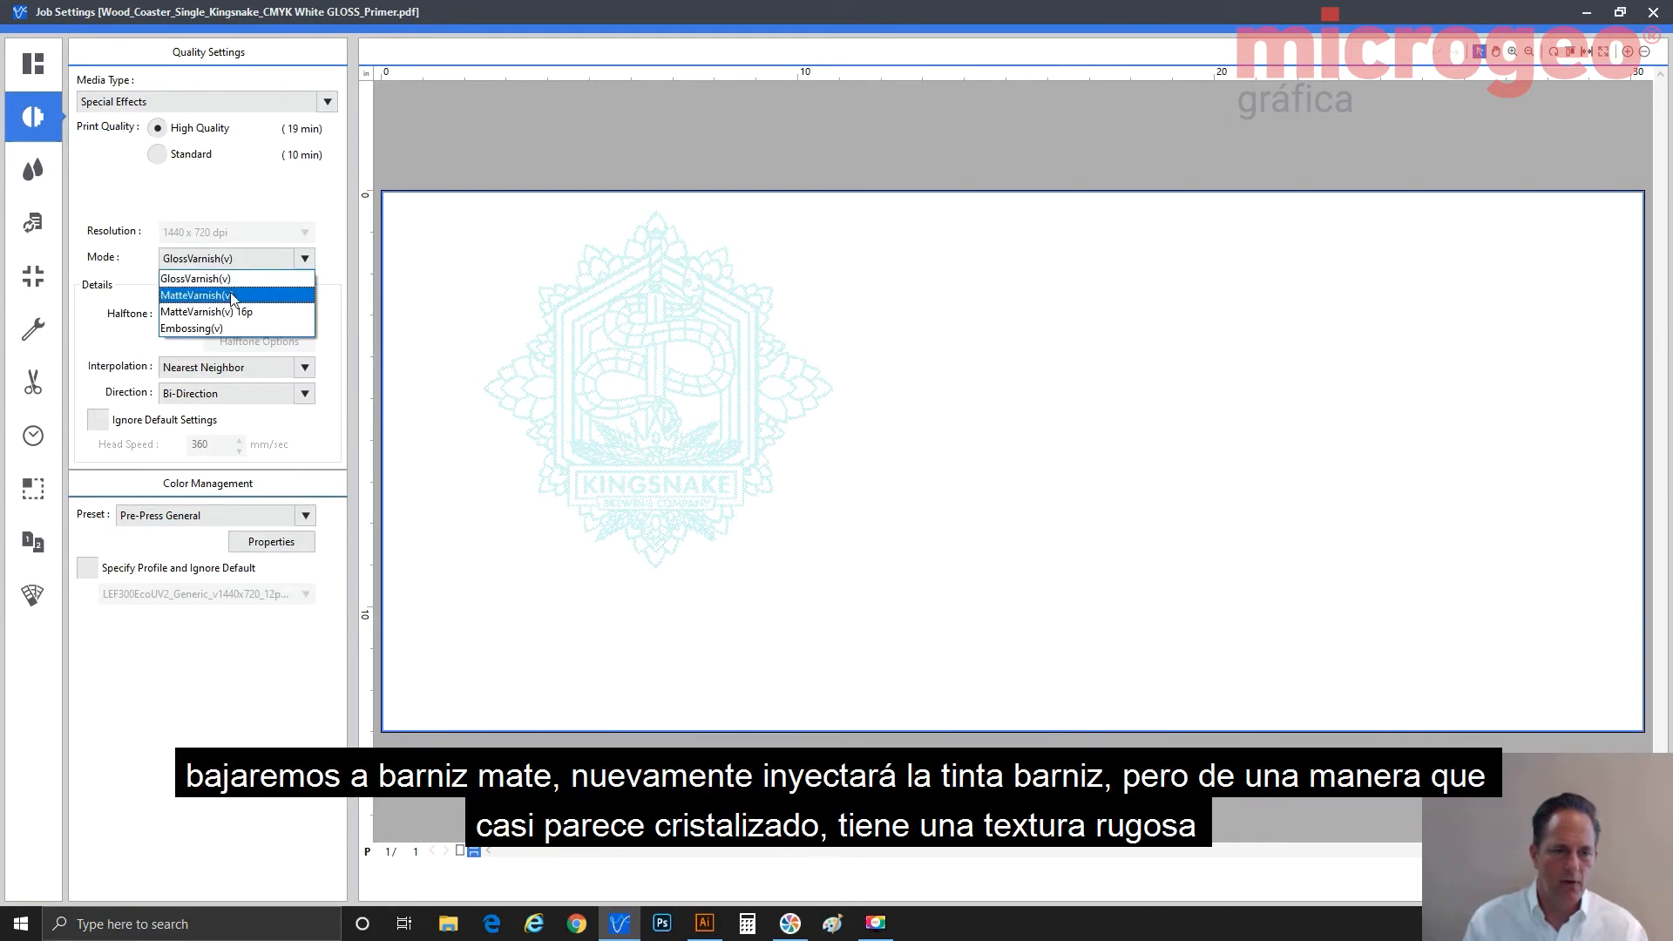
click(235, 296)
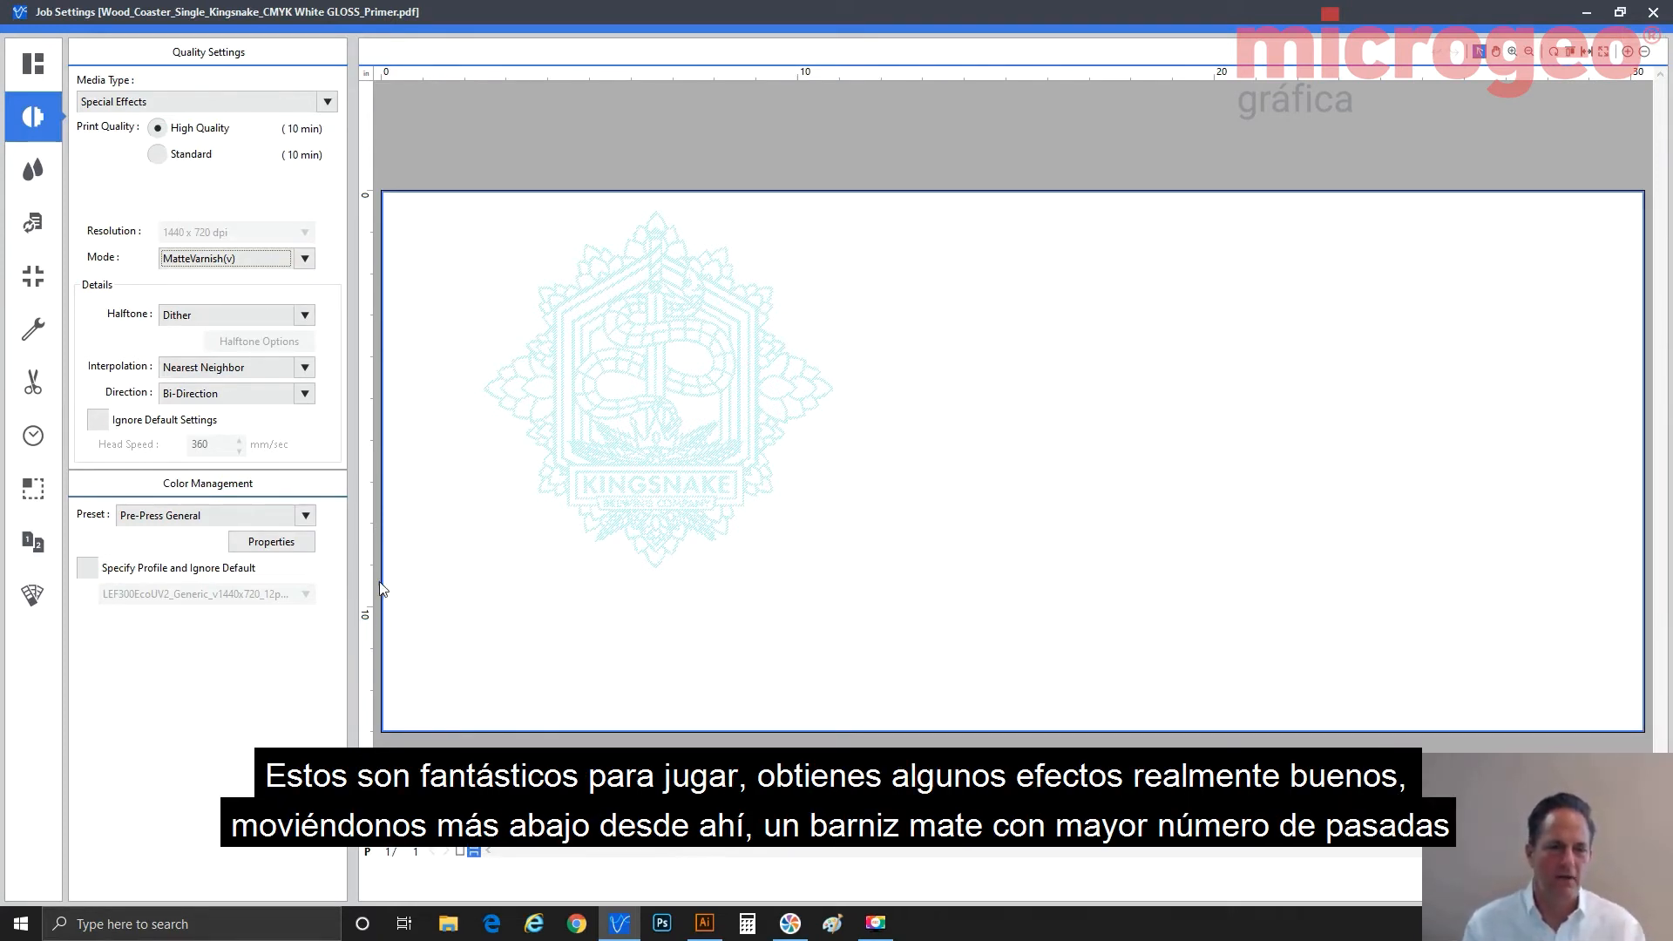
click(242, 259)
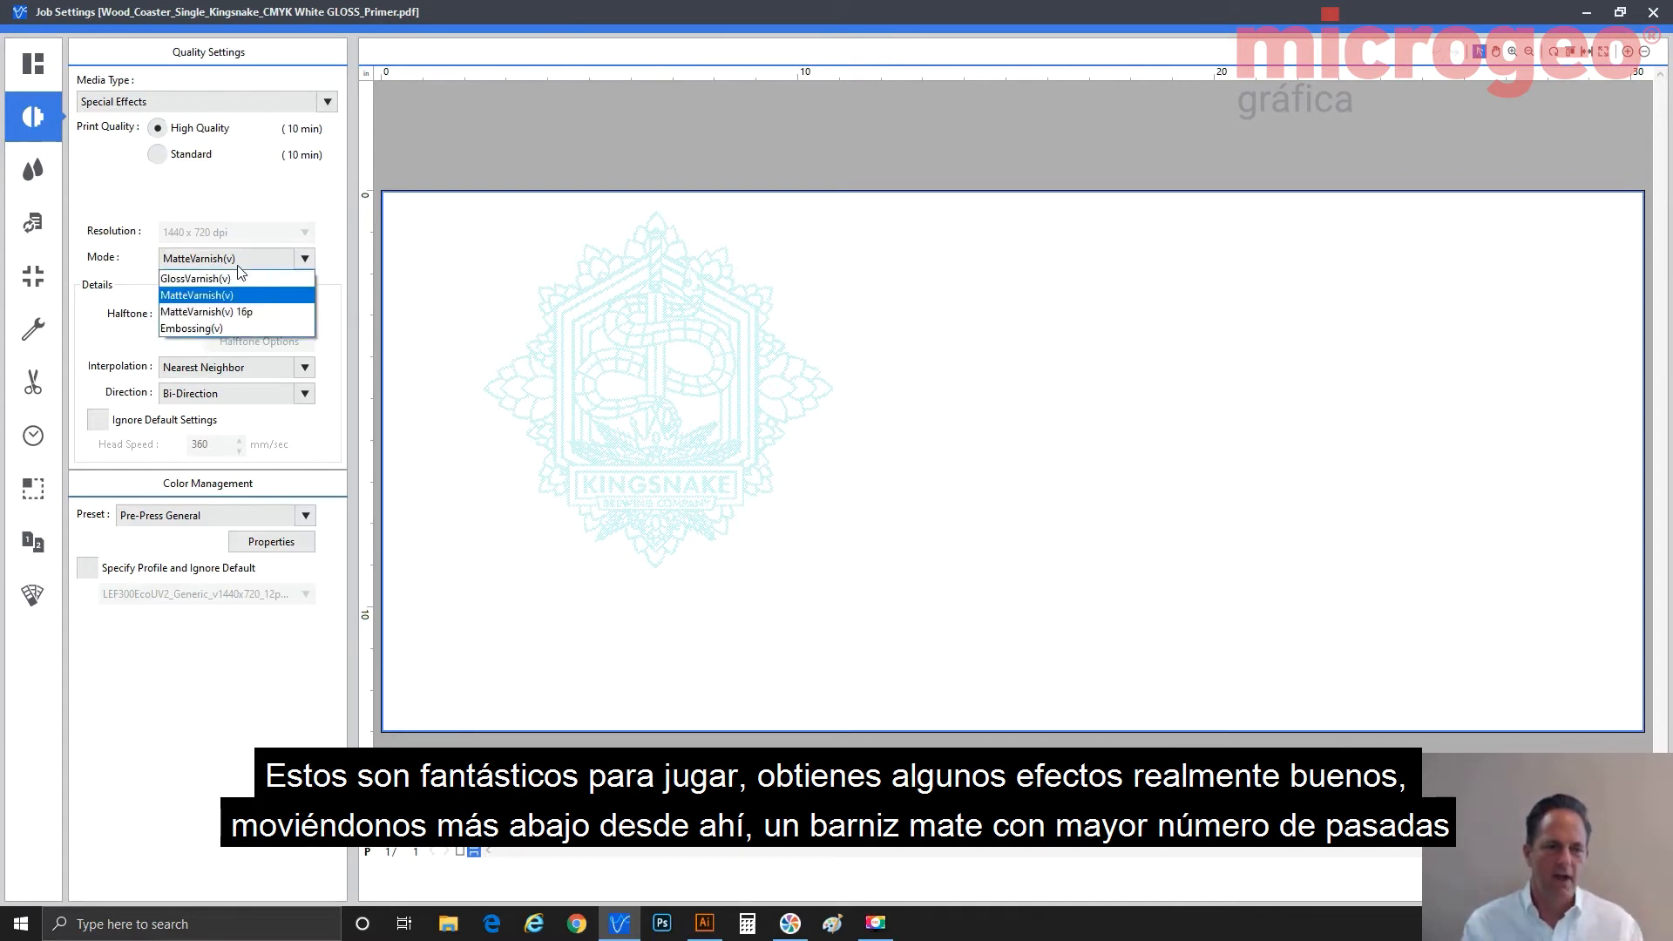
click(237, 309)
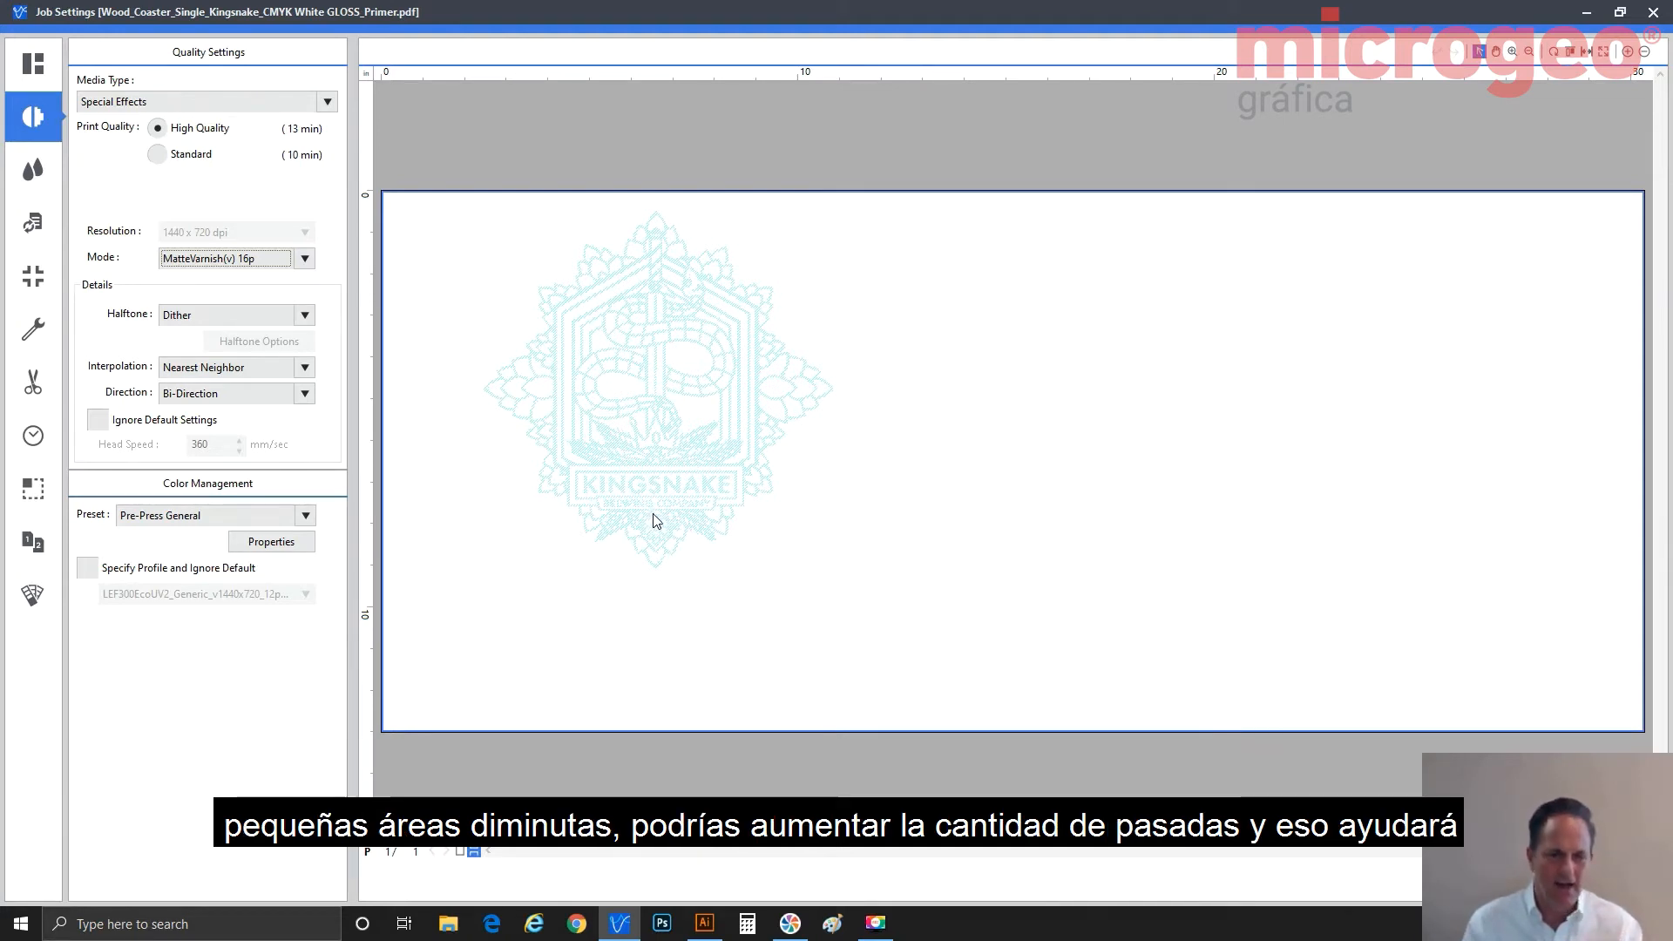
Set the varnish job's mode to Embossing(v).
click(253, 262)
click(254, 266)
click(252, 262)
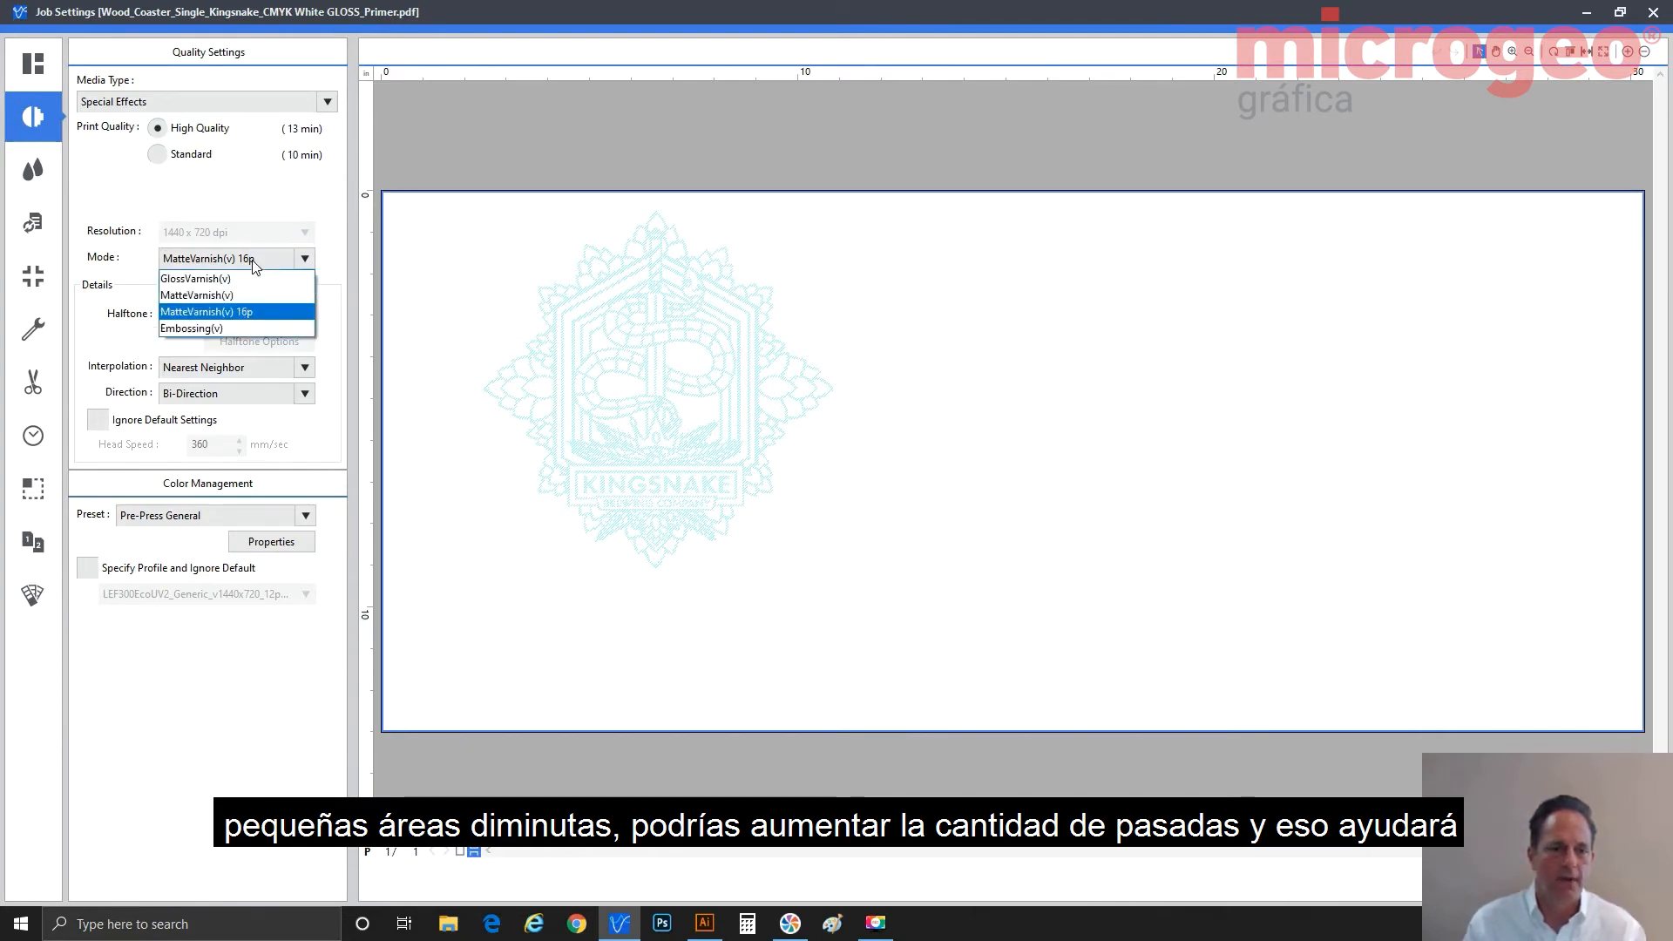
click(250, 331)
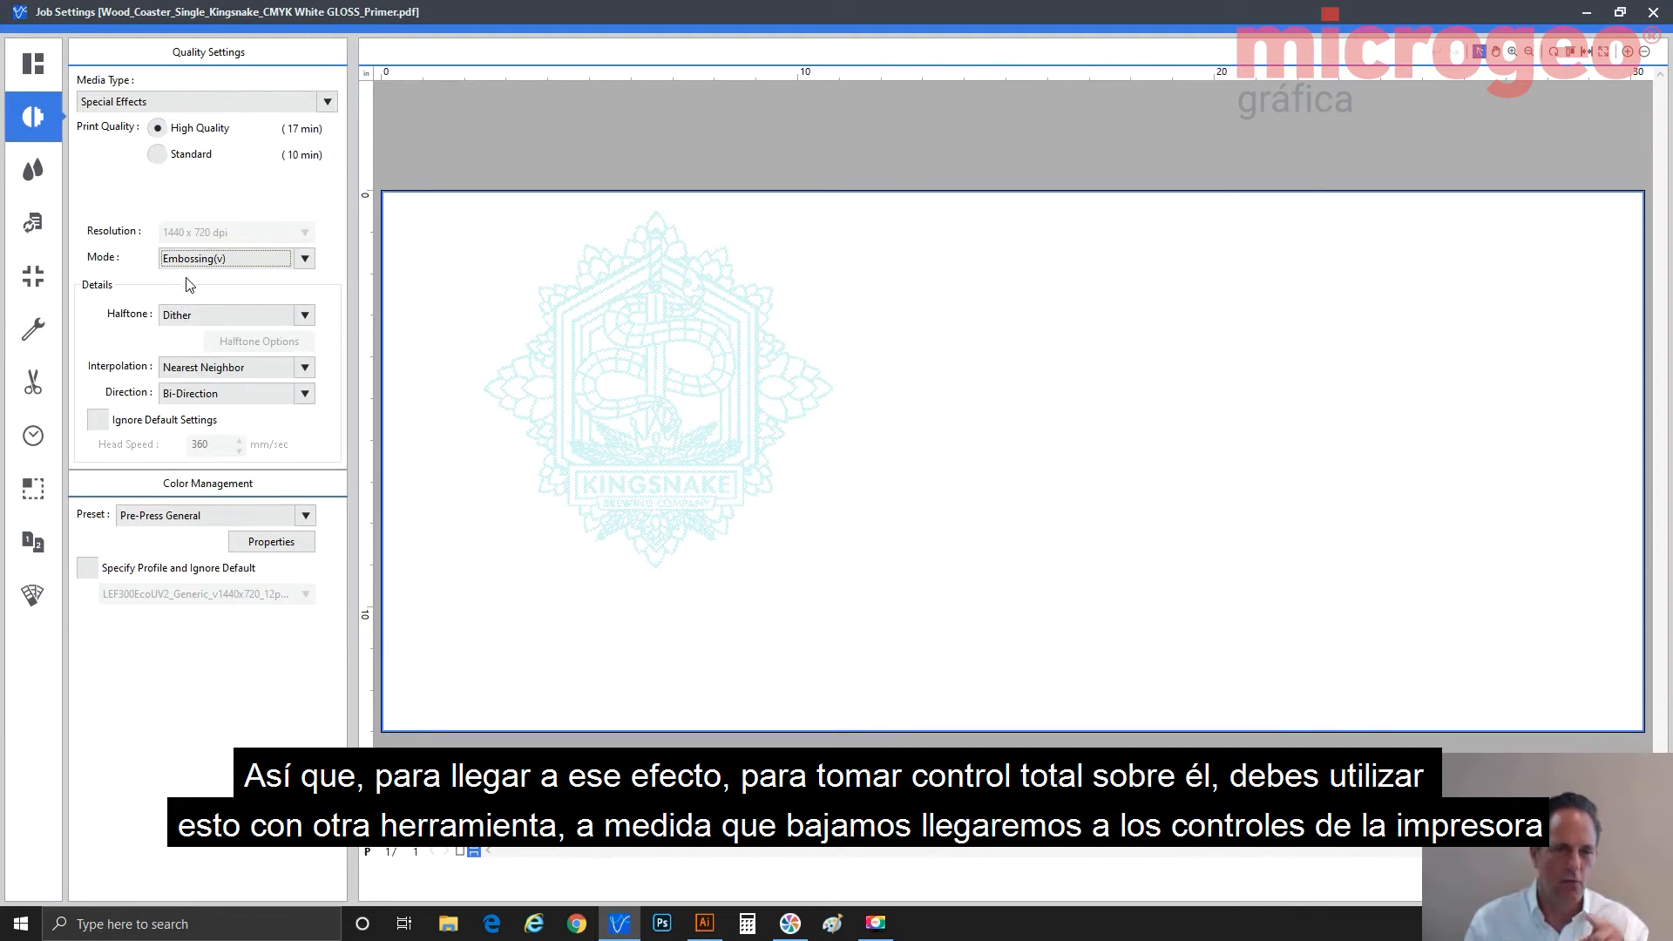
Enable custom settings in the varnish job's printer controls and set the overprint to 5 times.
click(35, 331)
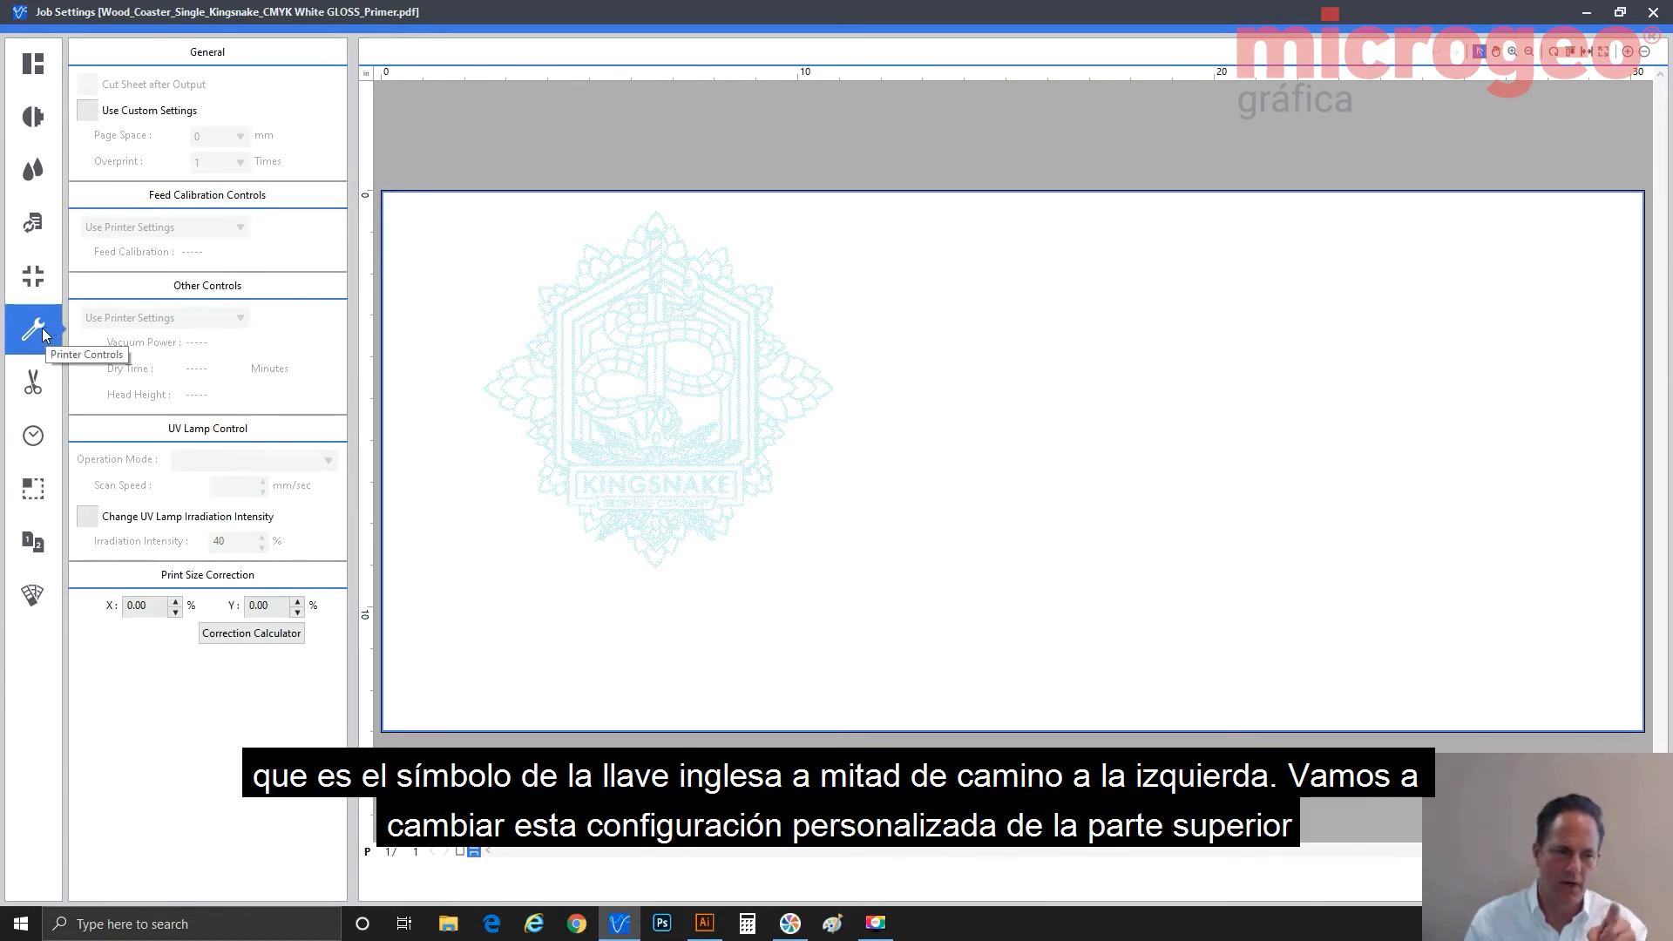
click(163, 116)
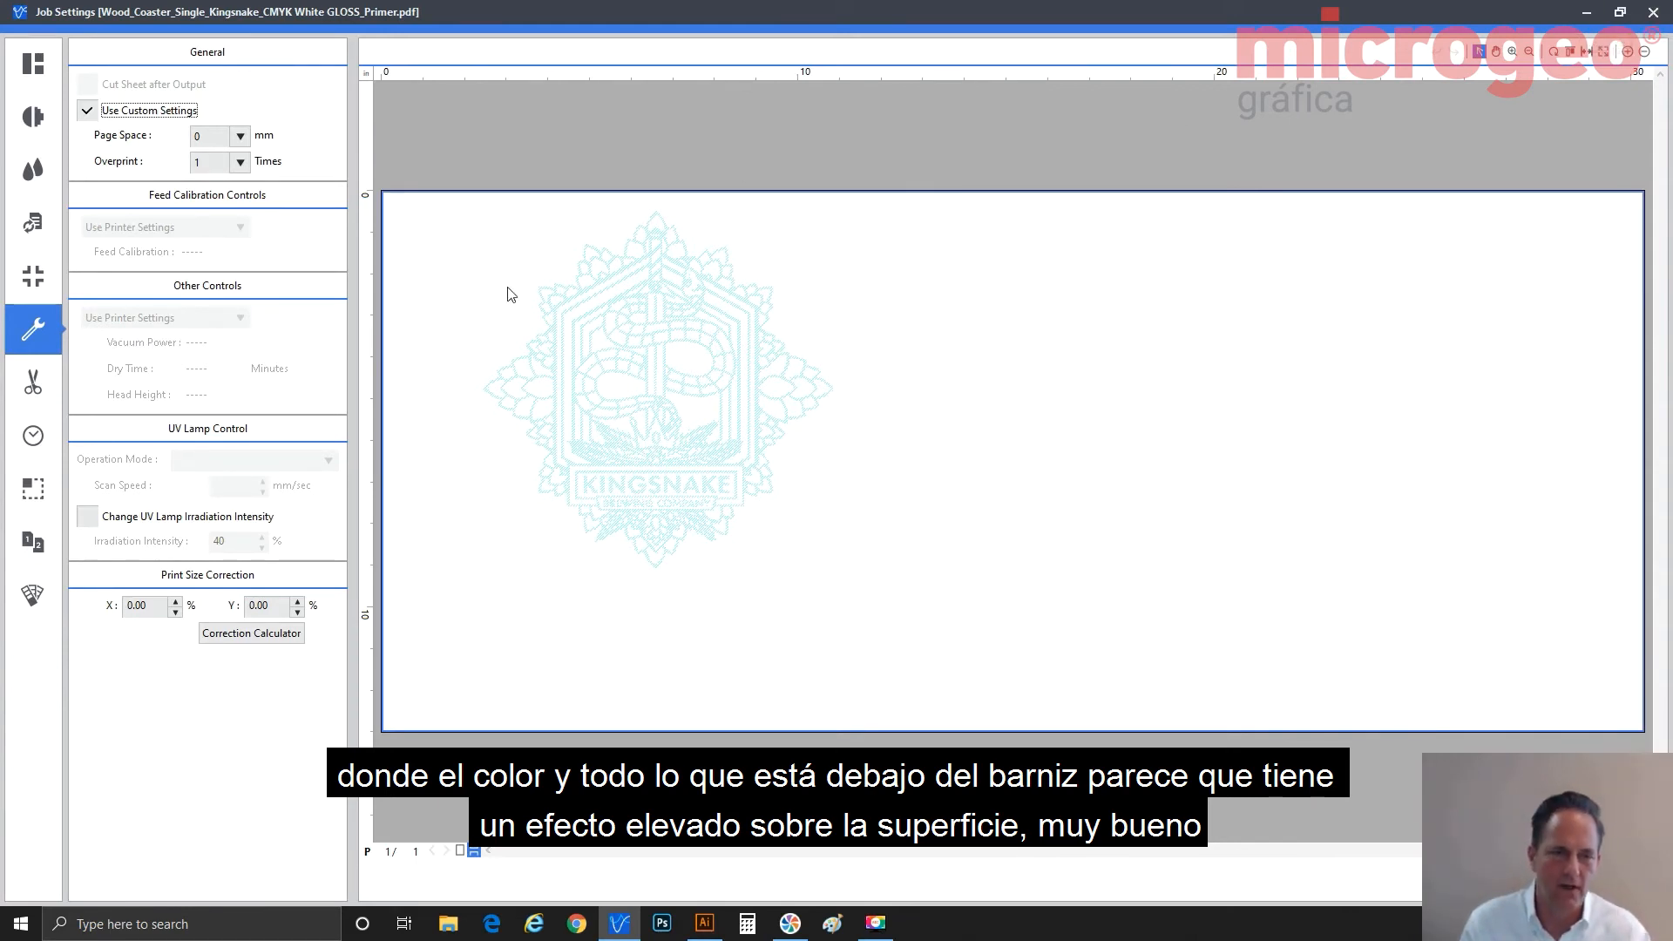
click(241, 163)
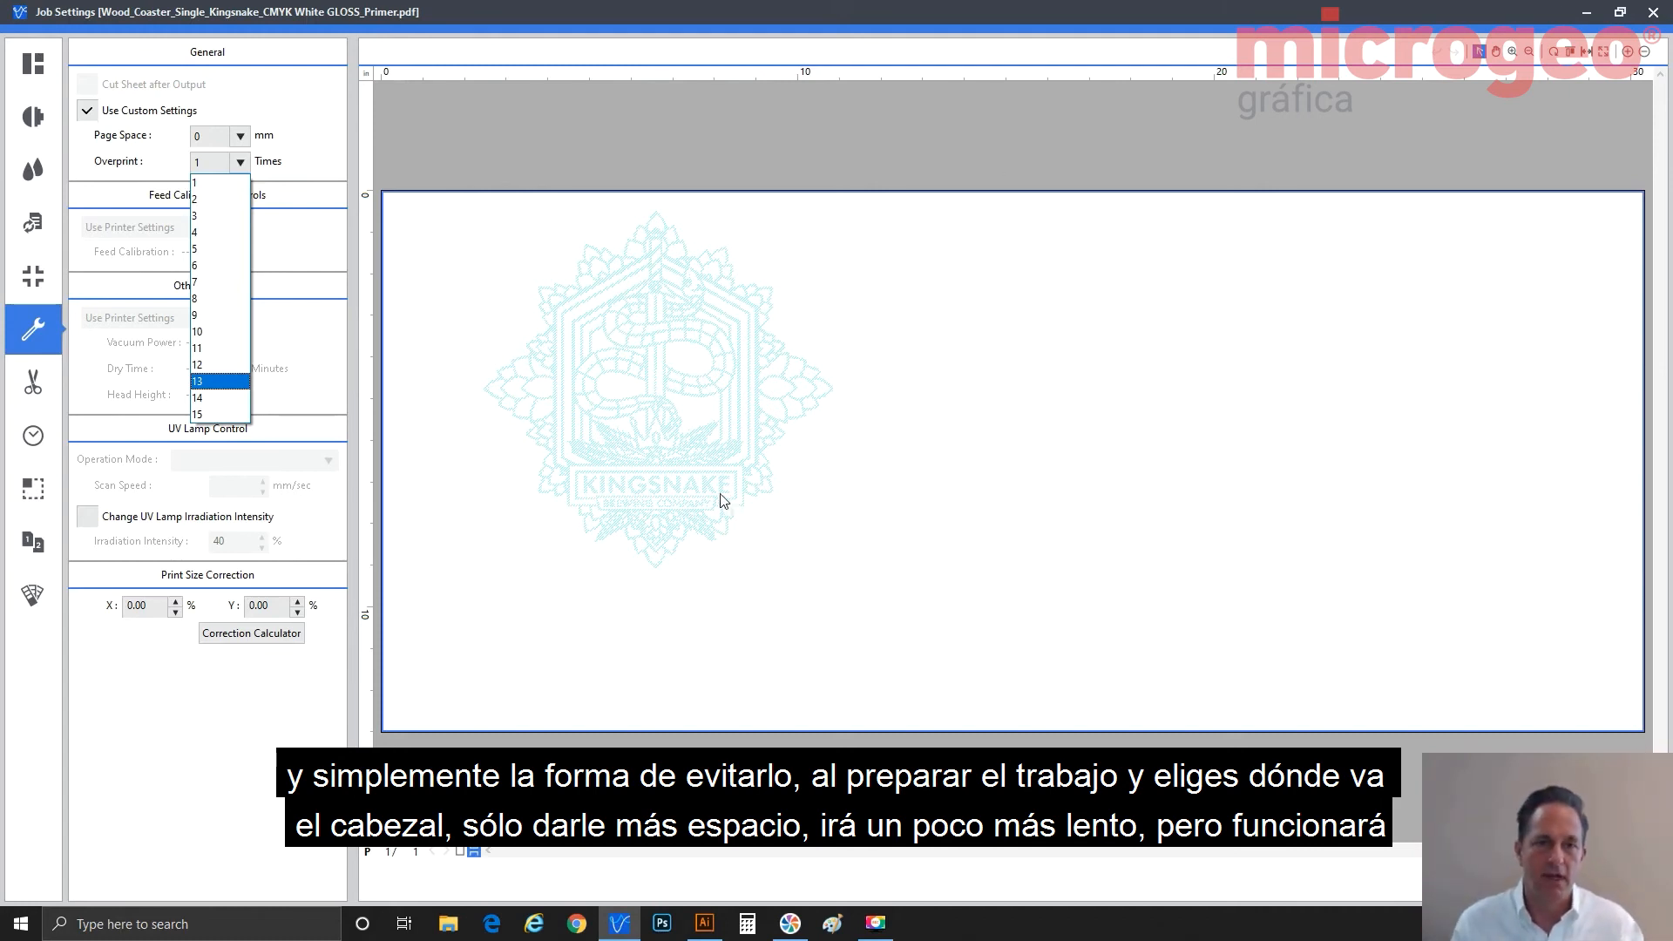
click(217, 414)
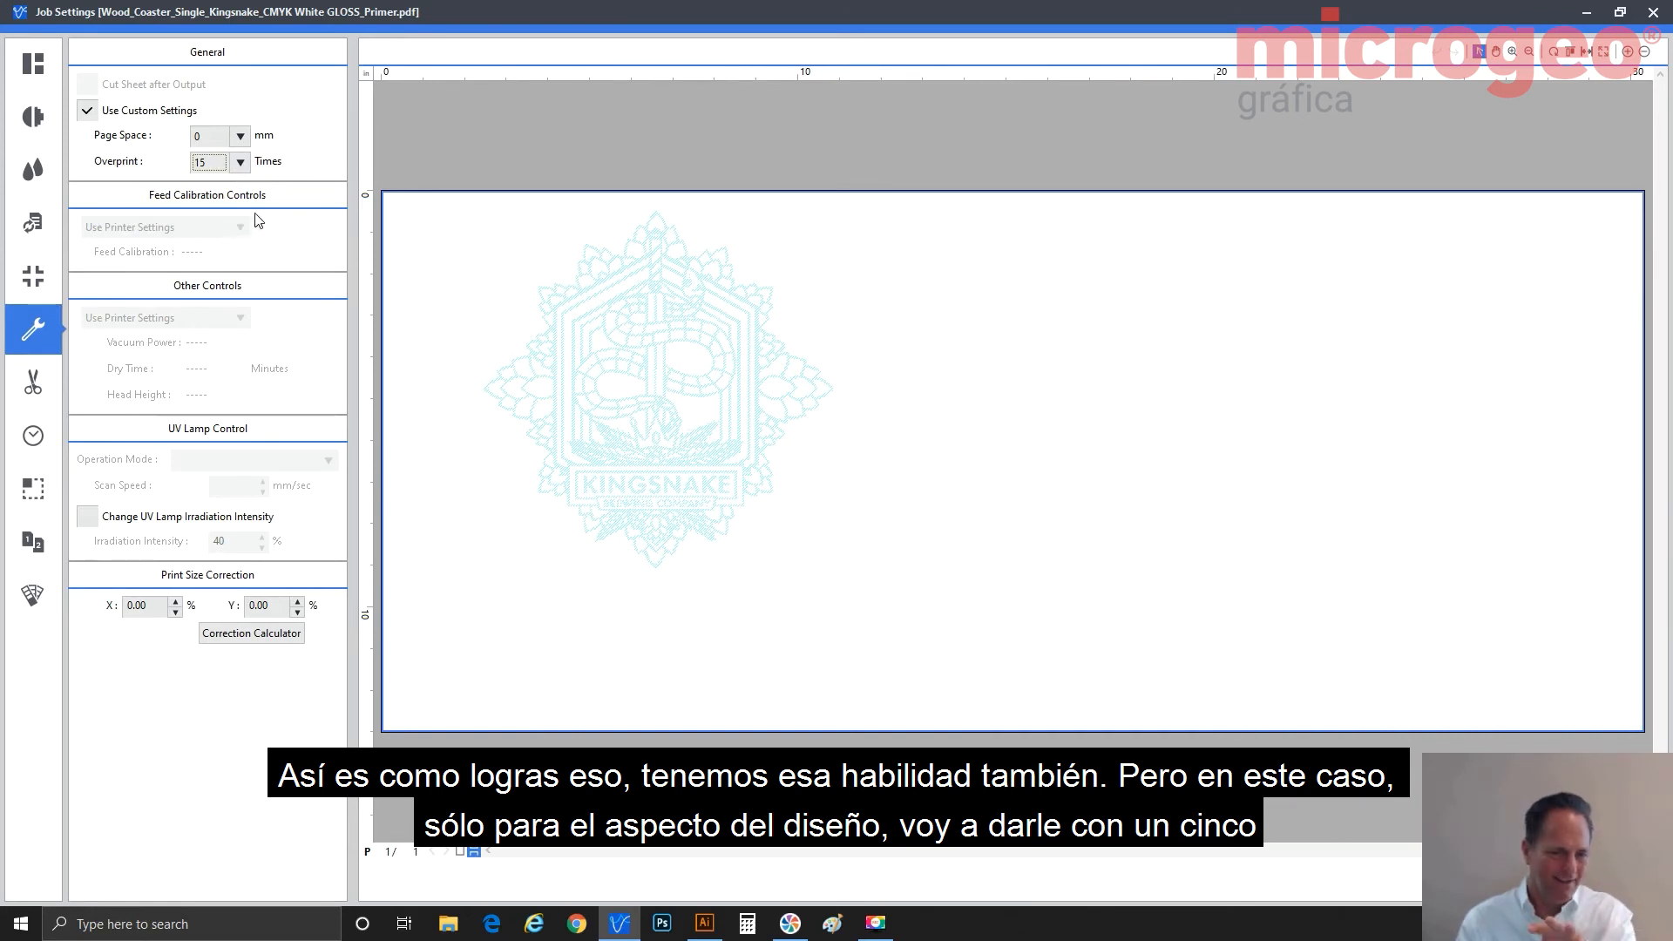
click(248, 164)
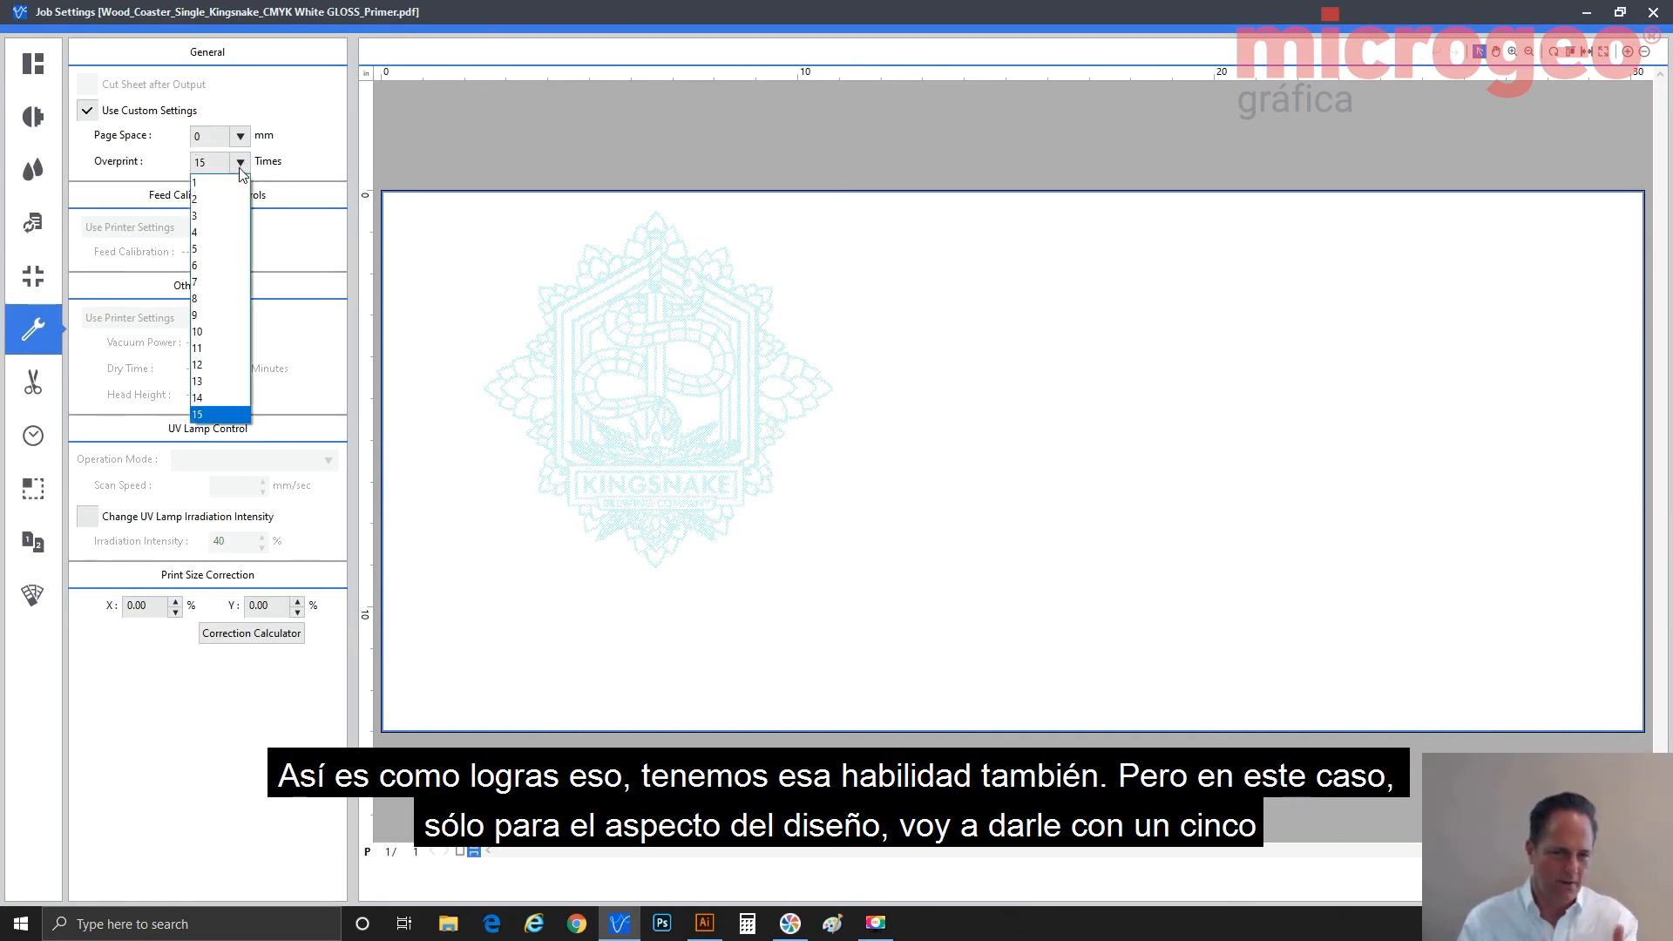
click(228, 249)
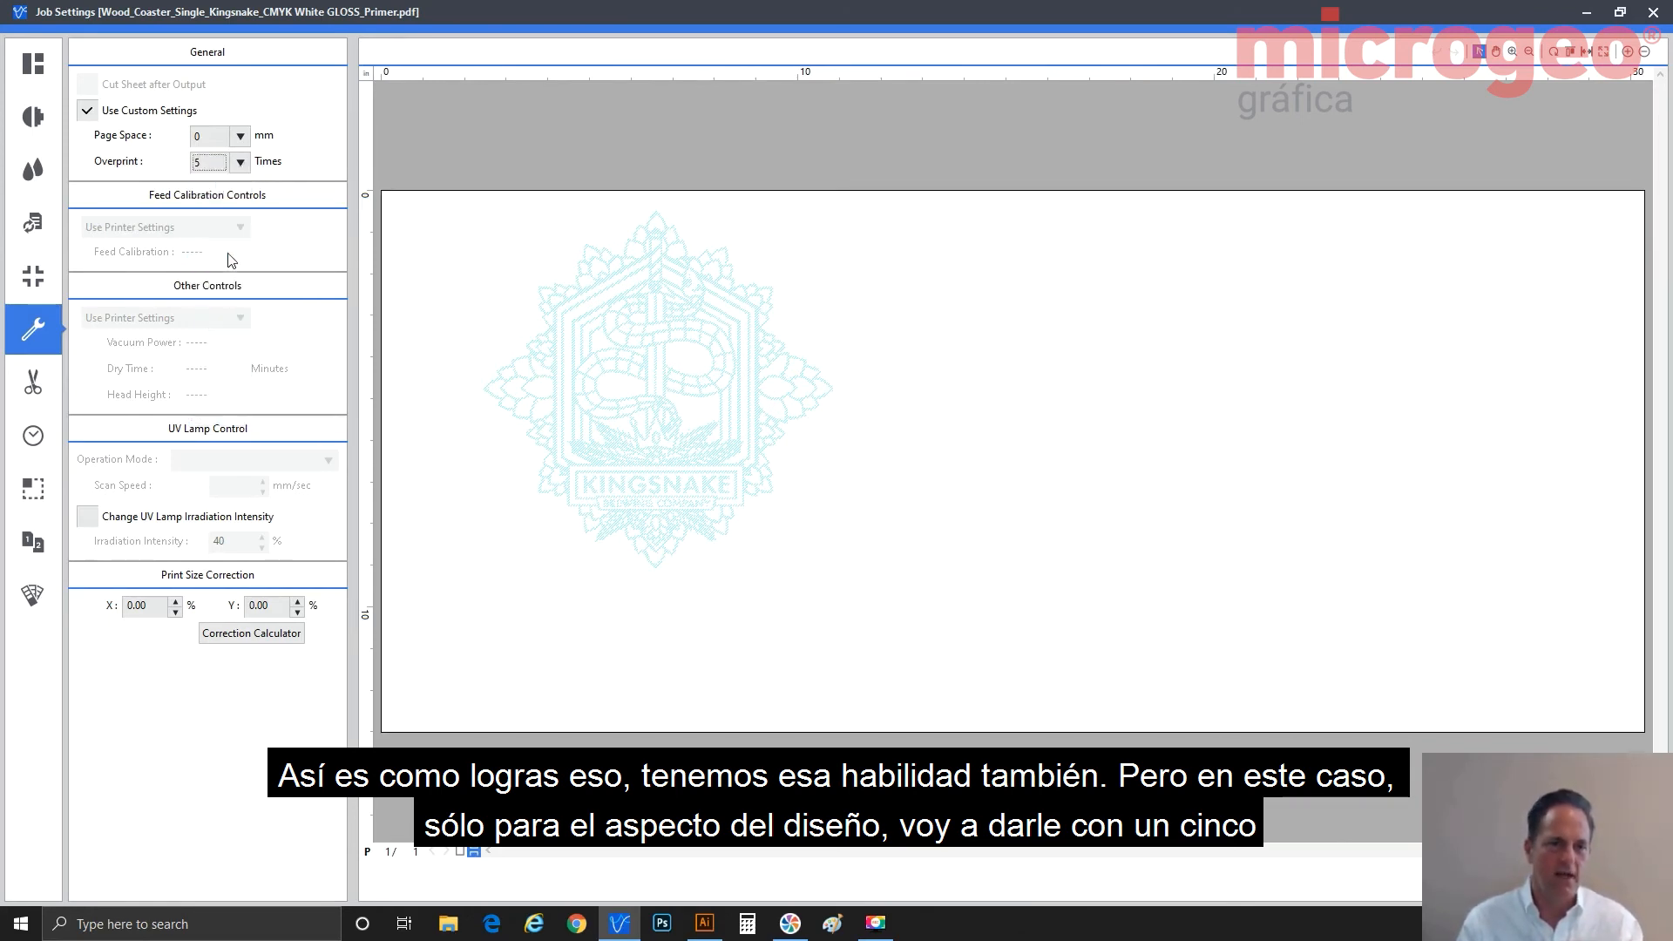
Switch the varnish job's print quality to Standard and back to High Quality to compare the two options.
click(50, 127)
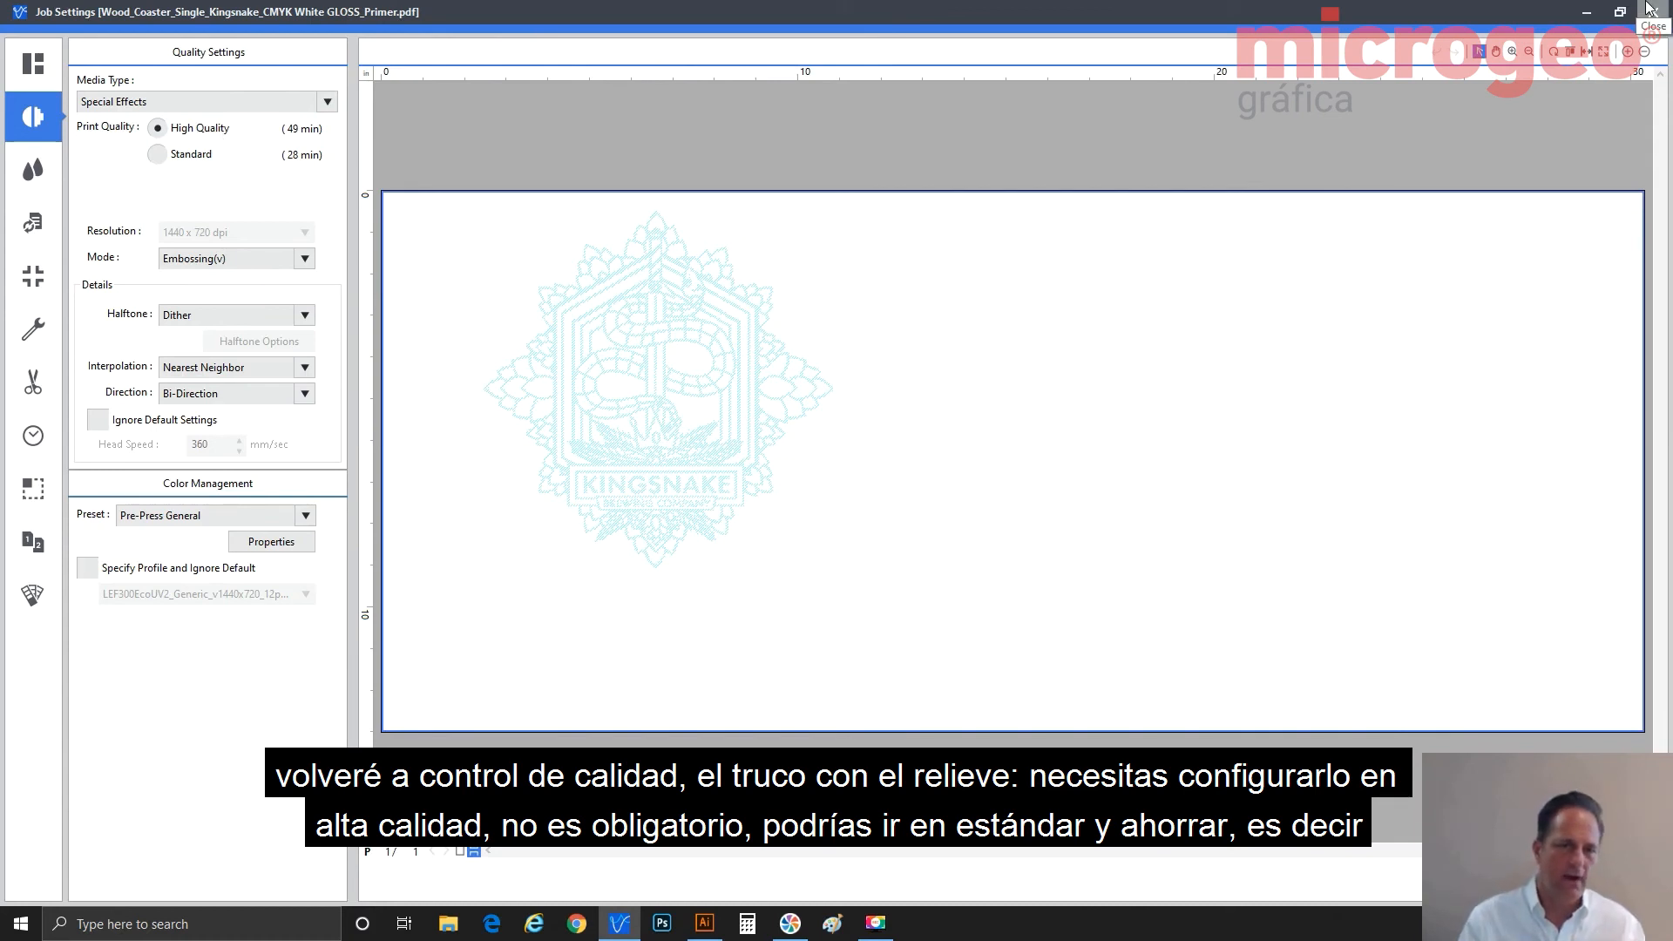
click(197, 159)
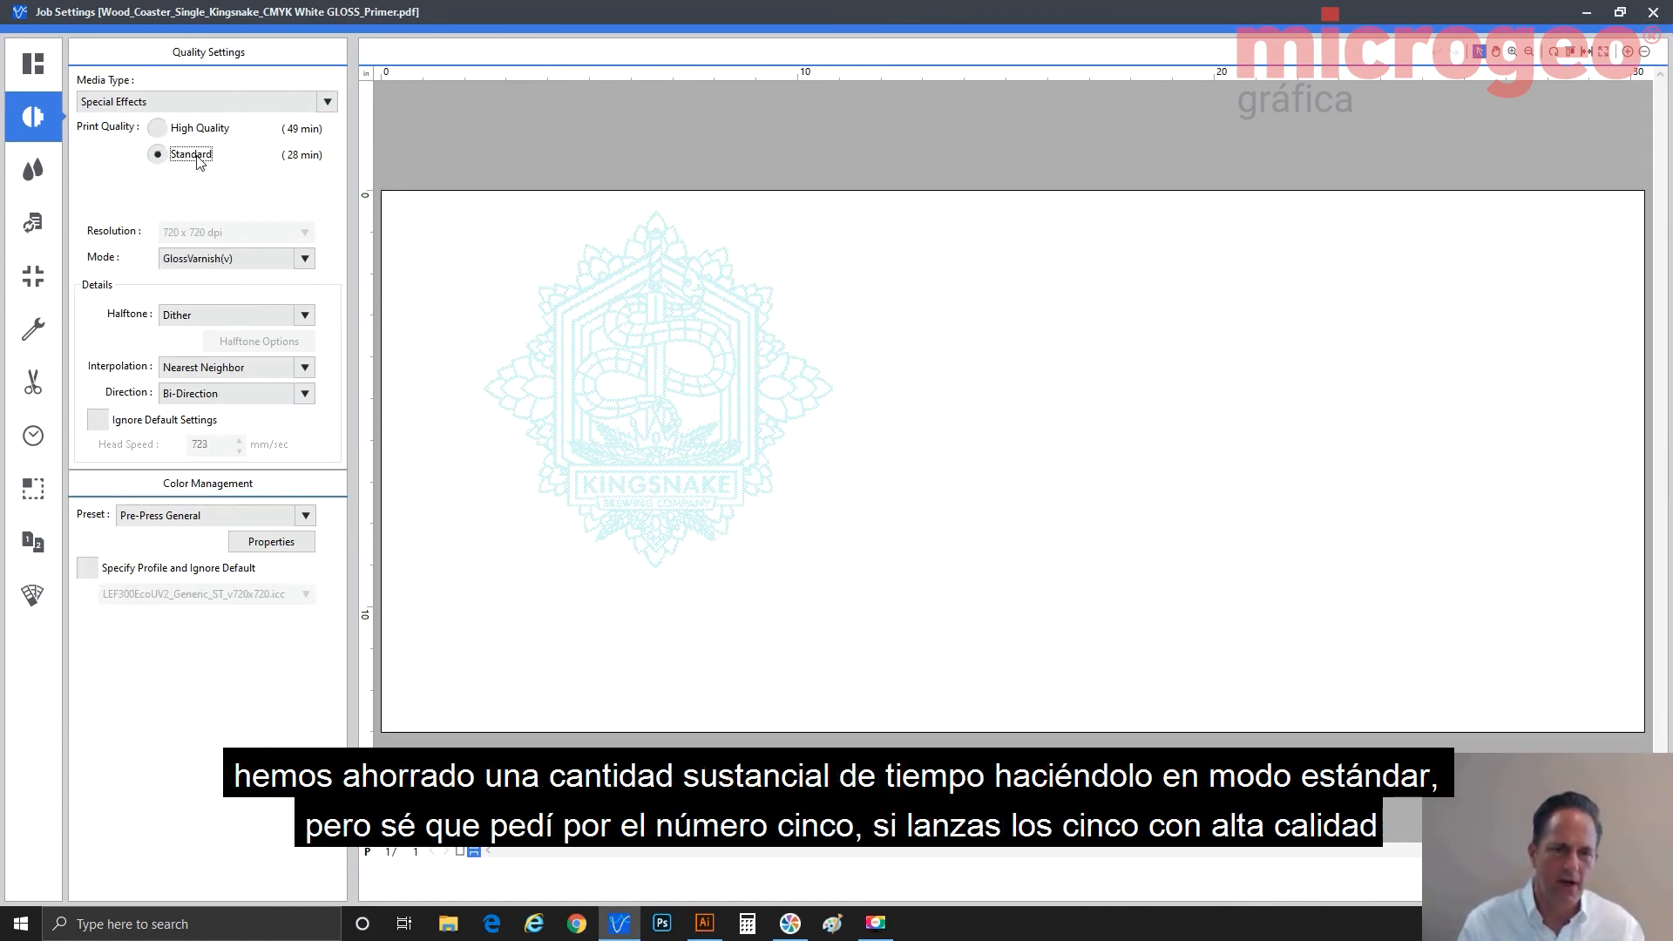
click(200, 130)
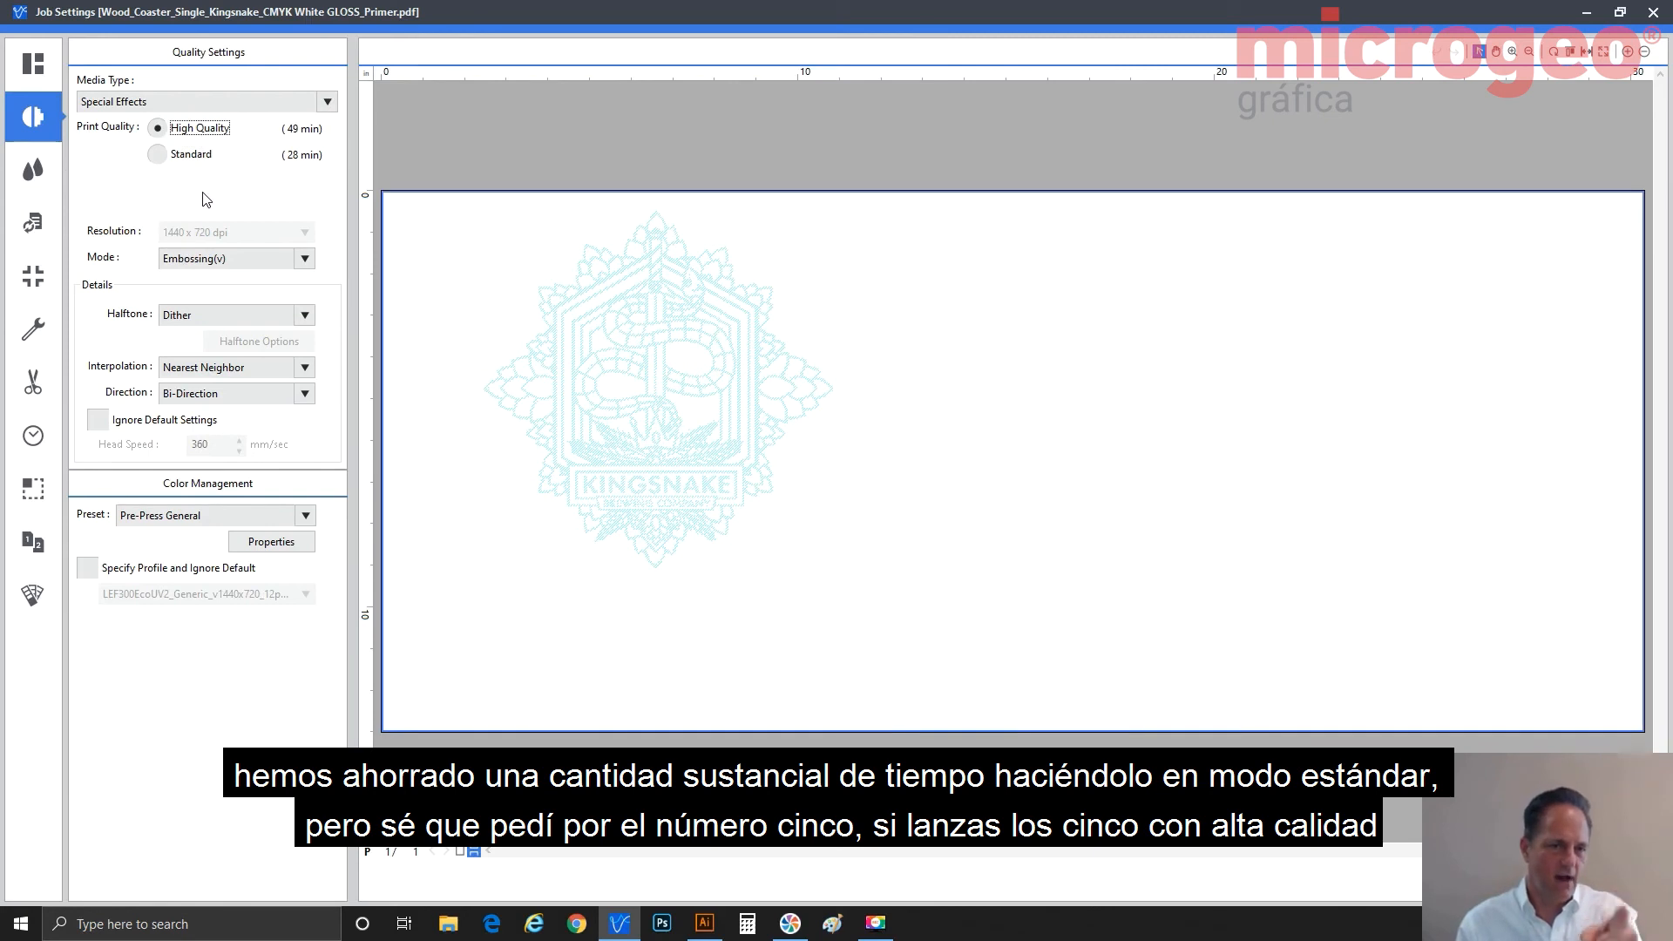
Switch the print direction to Uni-Direction and back to Bi-Direction to compare the estimated print times.
click(190, 393)
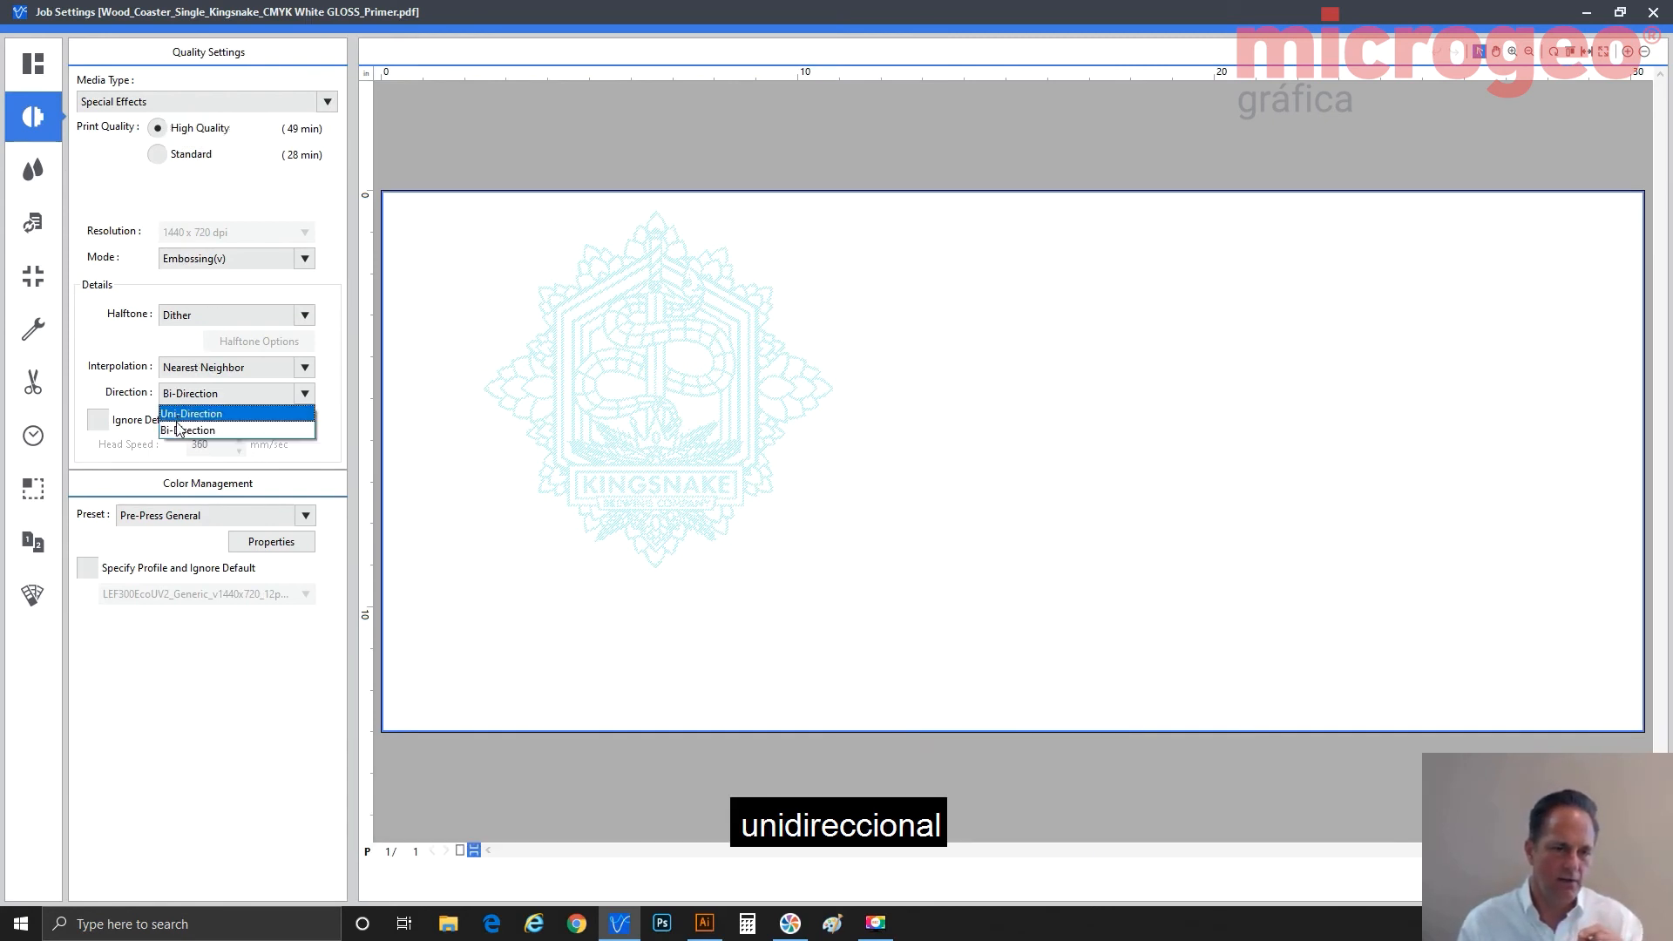
click(179, 427)
click(192, 393)
click(201, 430)
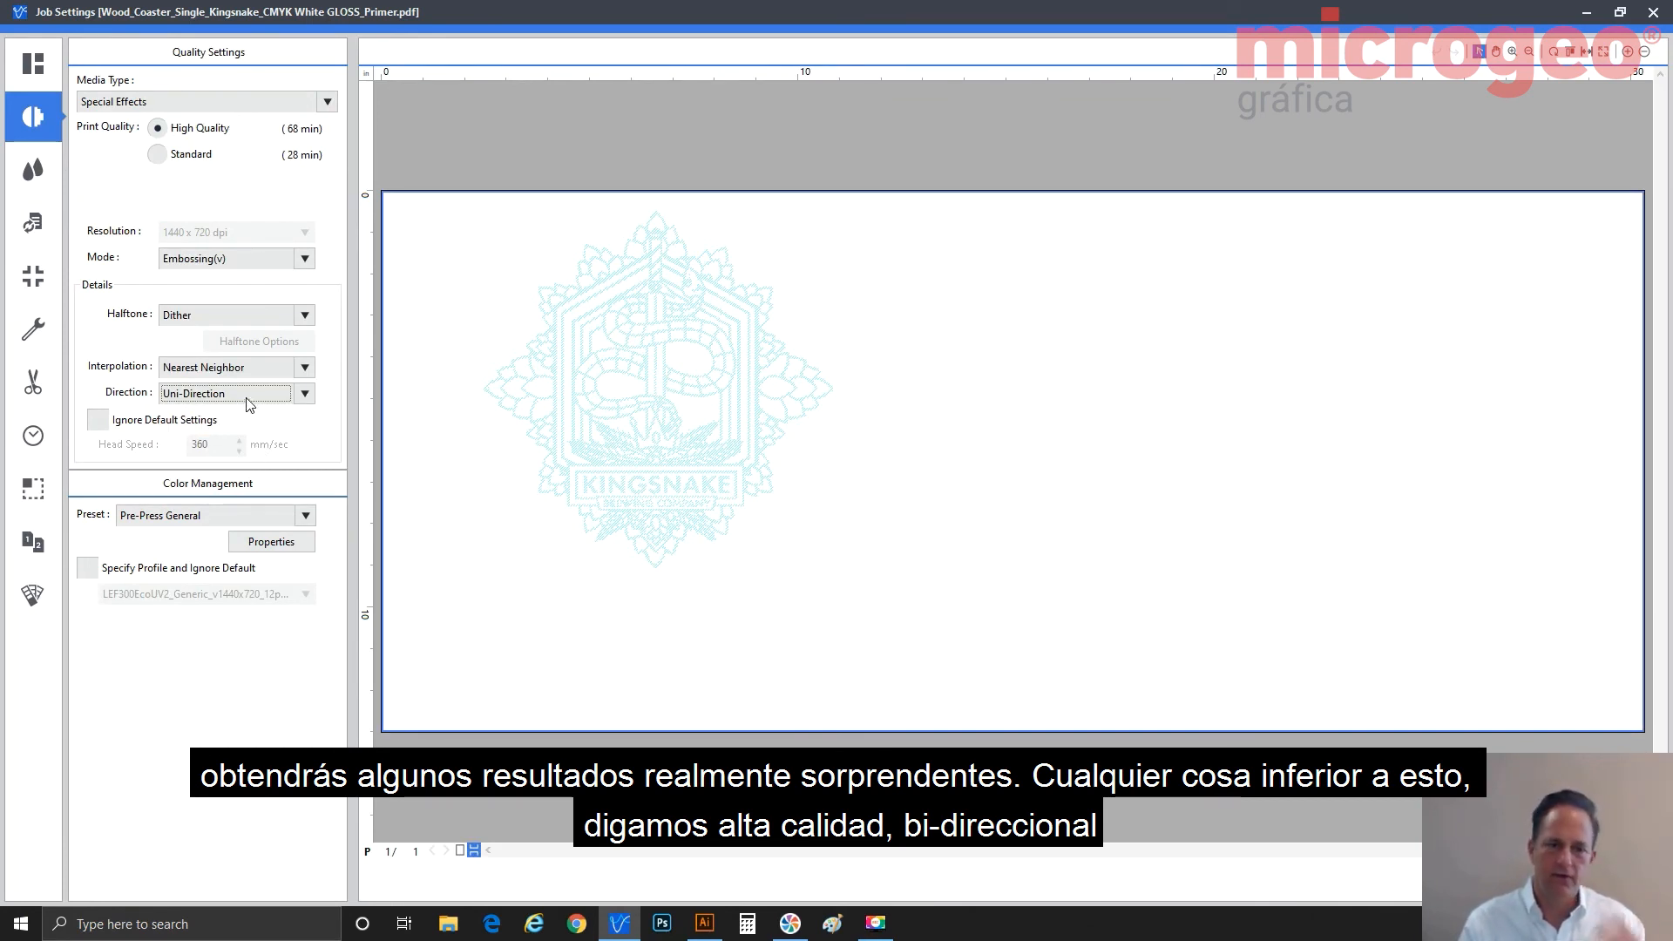
click(249, 403)
click(244, 426)
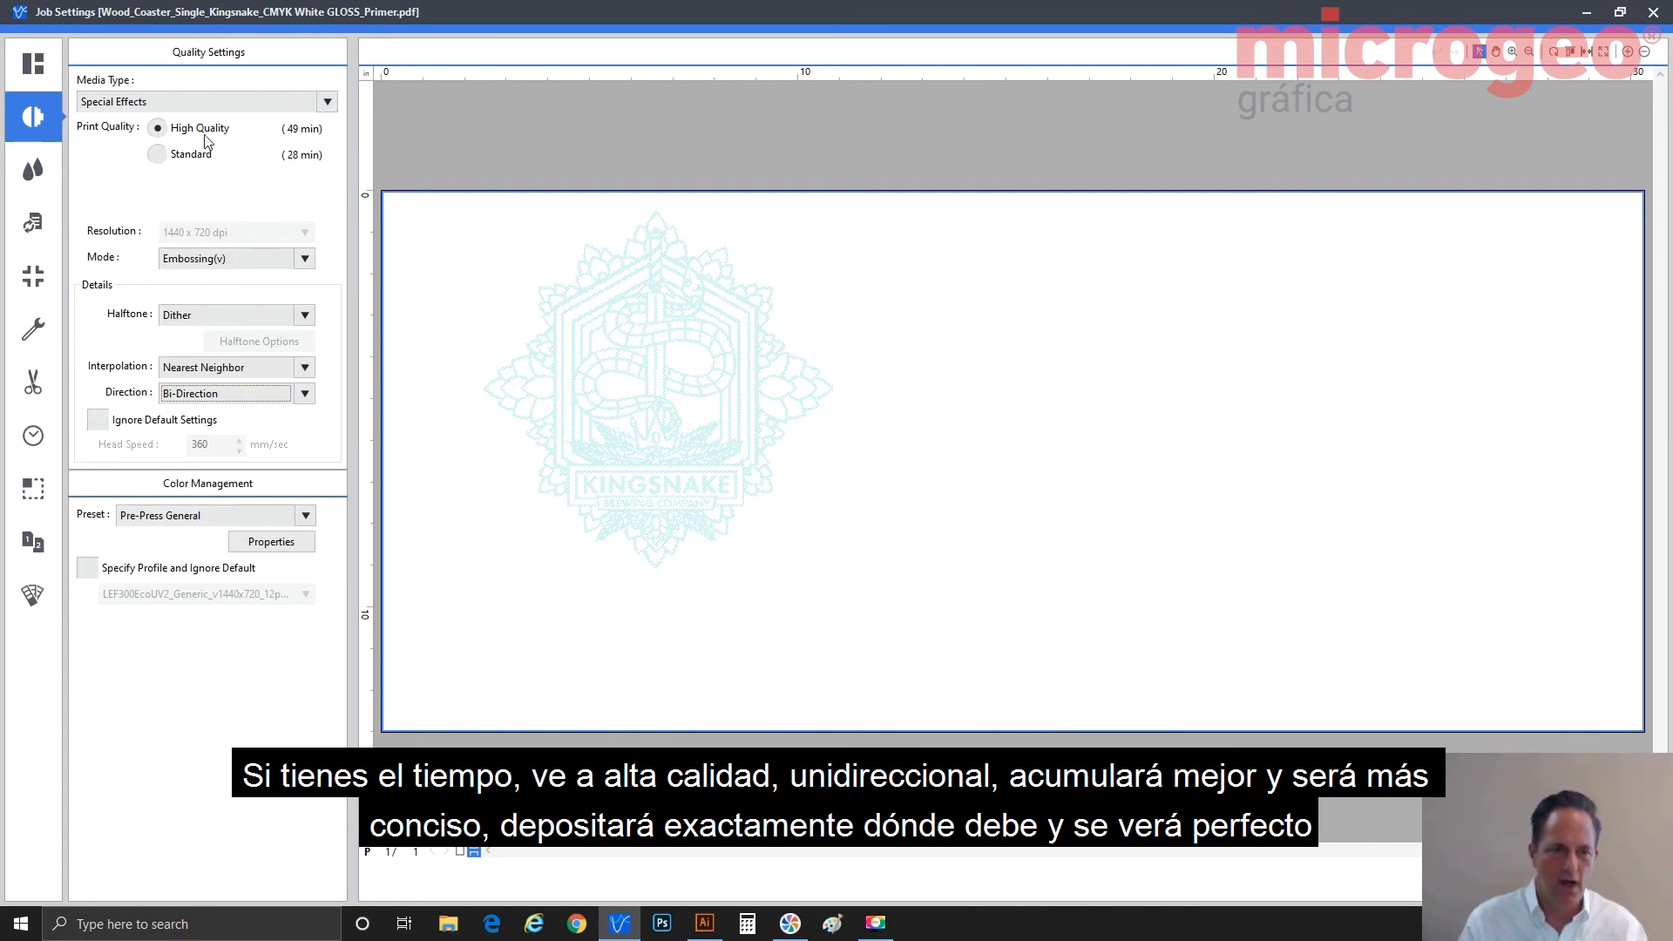
Set the varnish job's print direction to Uni-Direction and apply the job settings.
click(206, 393)
click(204, 420)
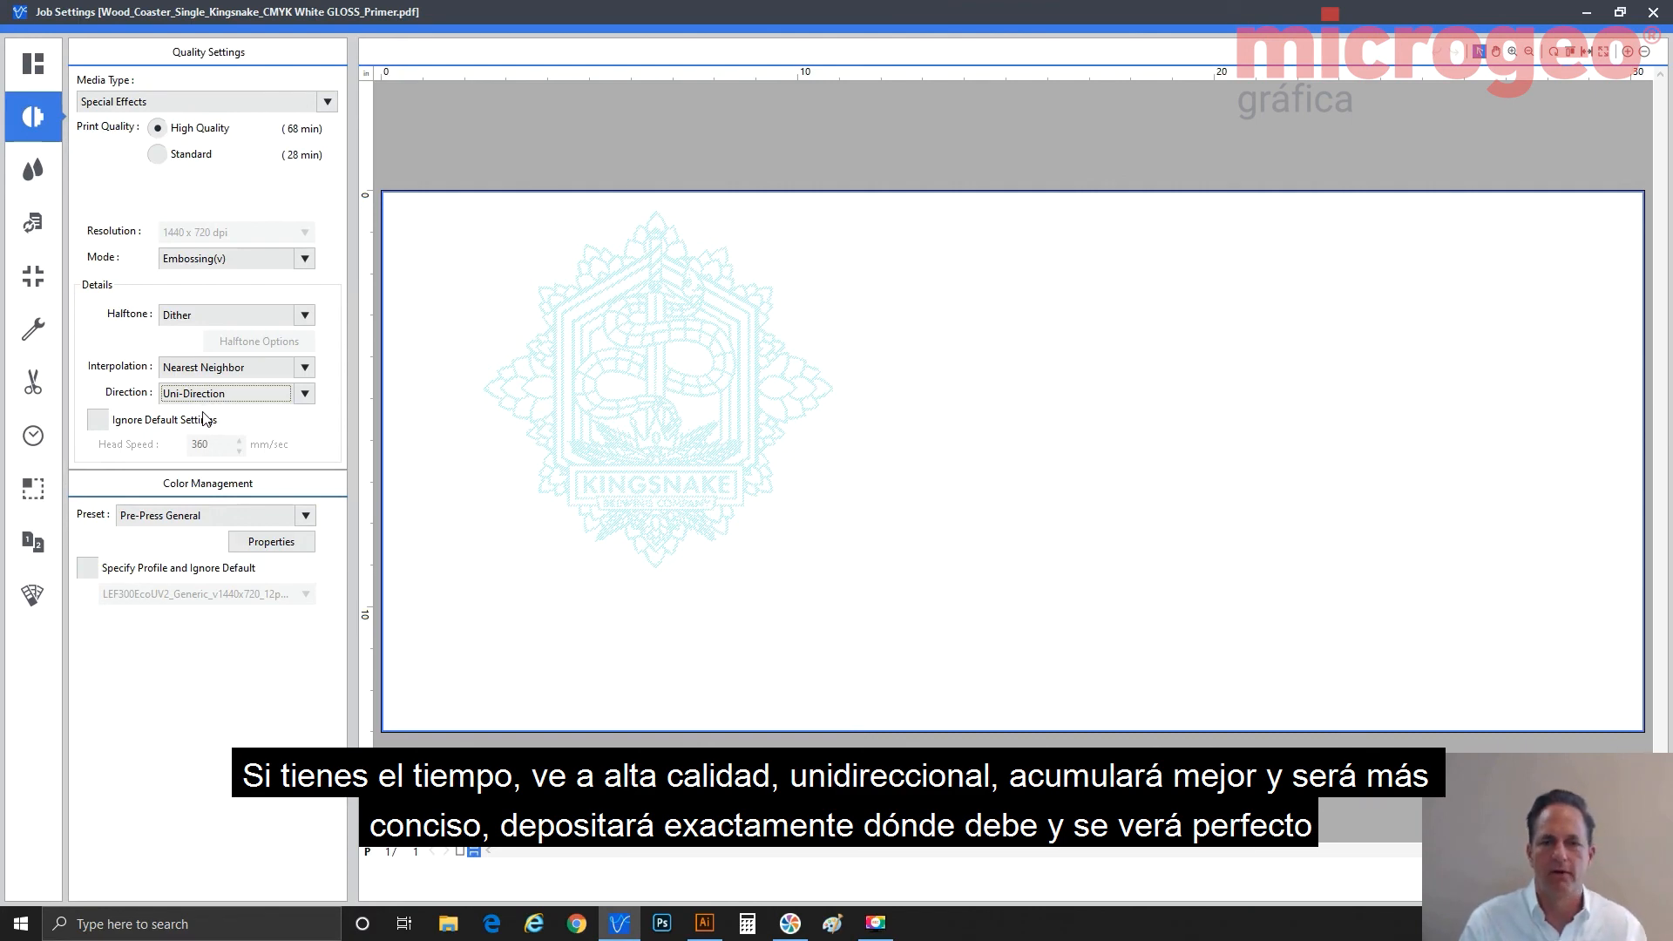
click(1514, 878)
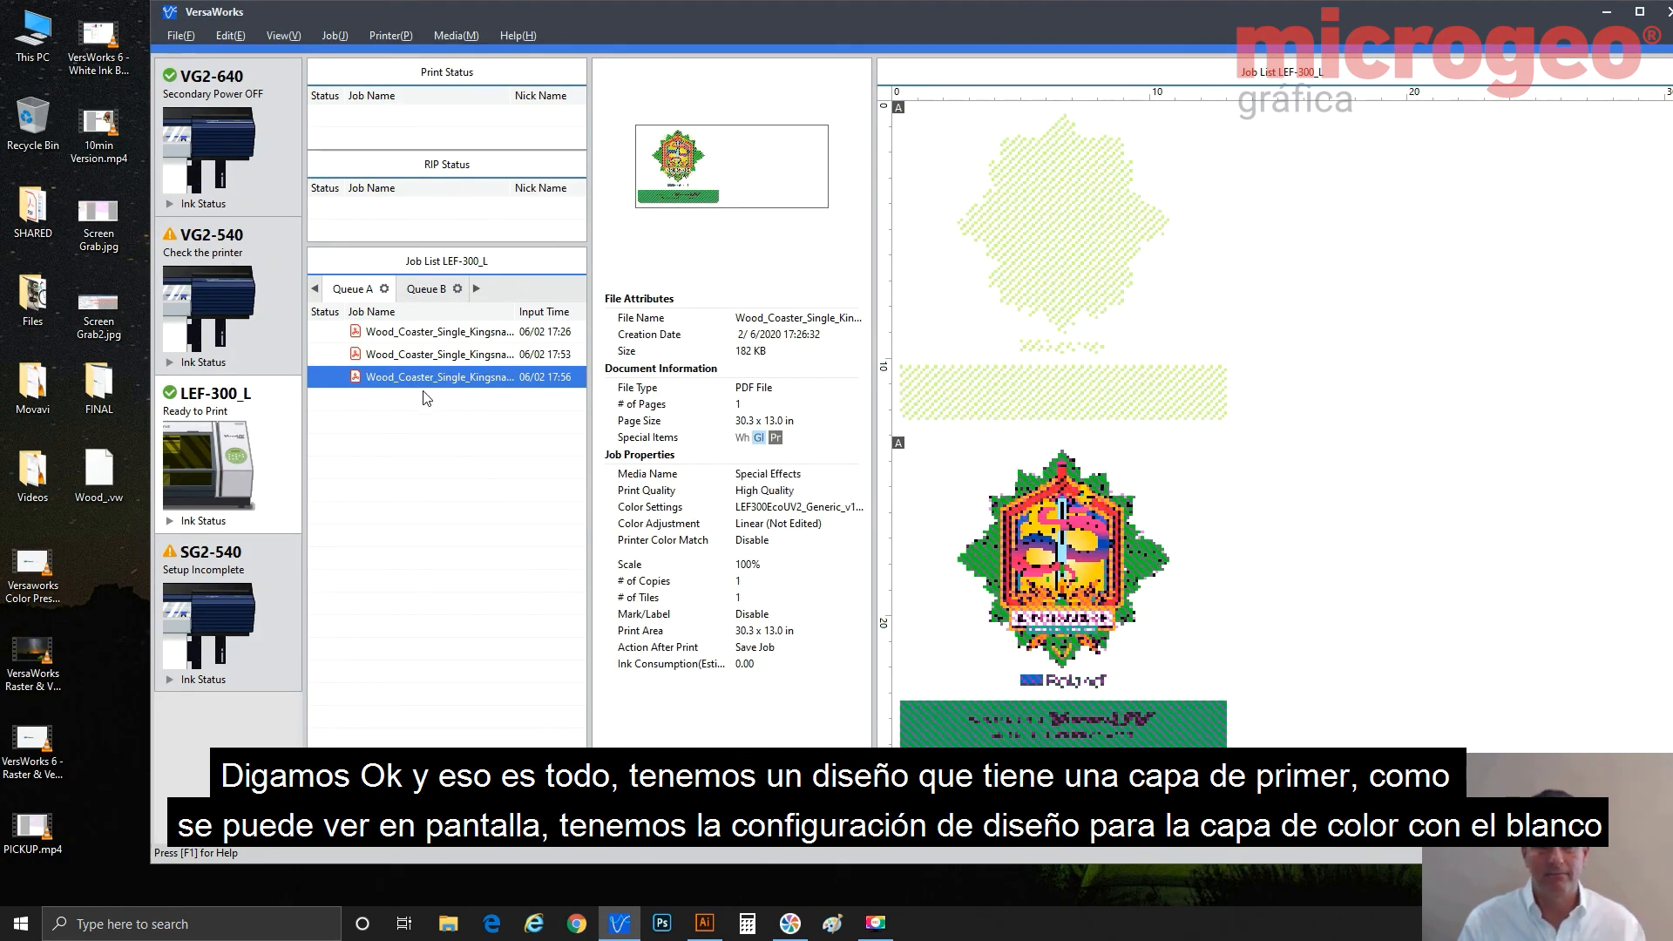
Review the properties of the primer, colour and varnish jobs in Queue A one after another.
click(423, 333)
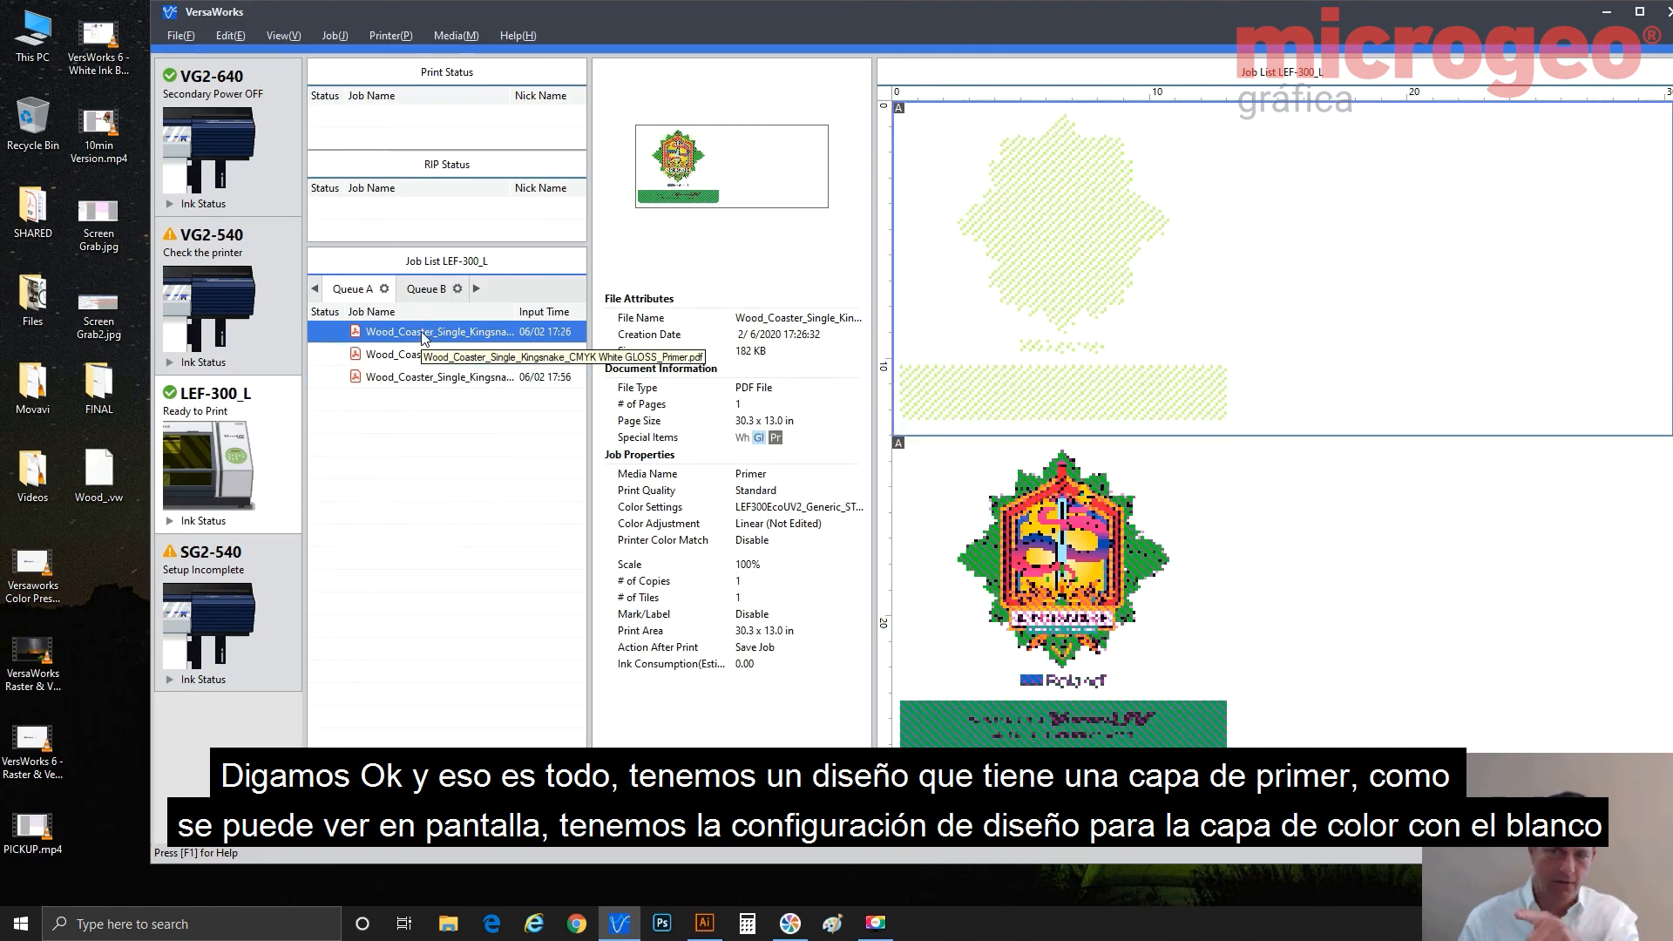
click(422, 356)
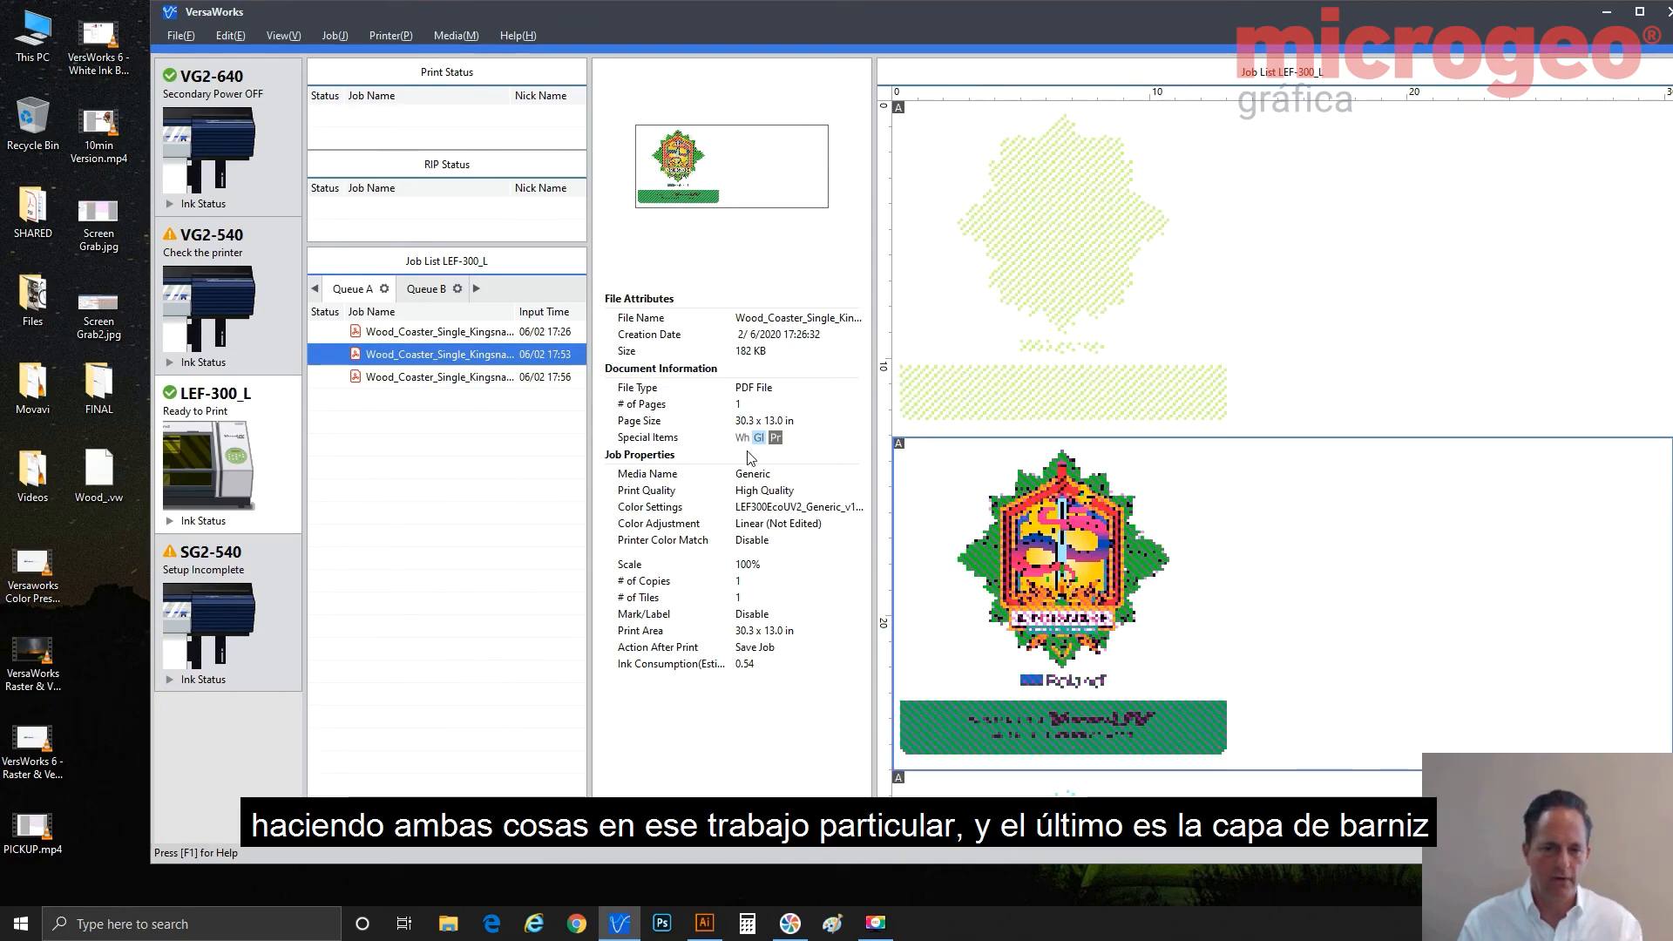
click(442, 383)
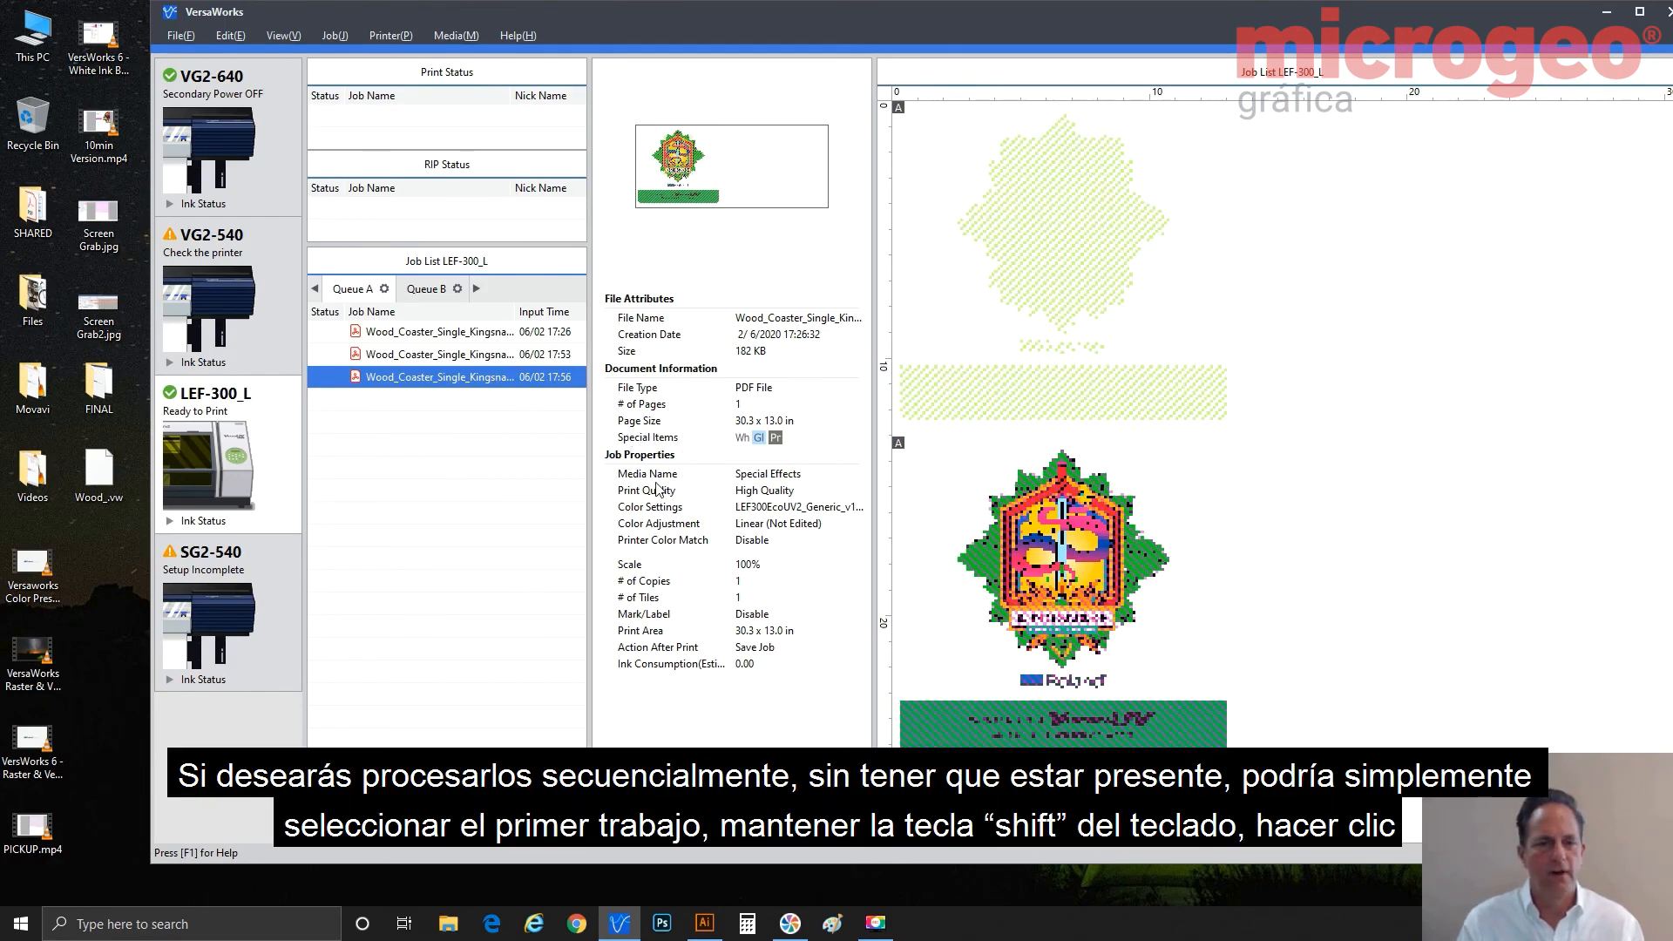
Select all three coaster jobs in Queue A together, from the primer job through the varnish job.
click(428, 335)
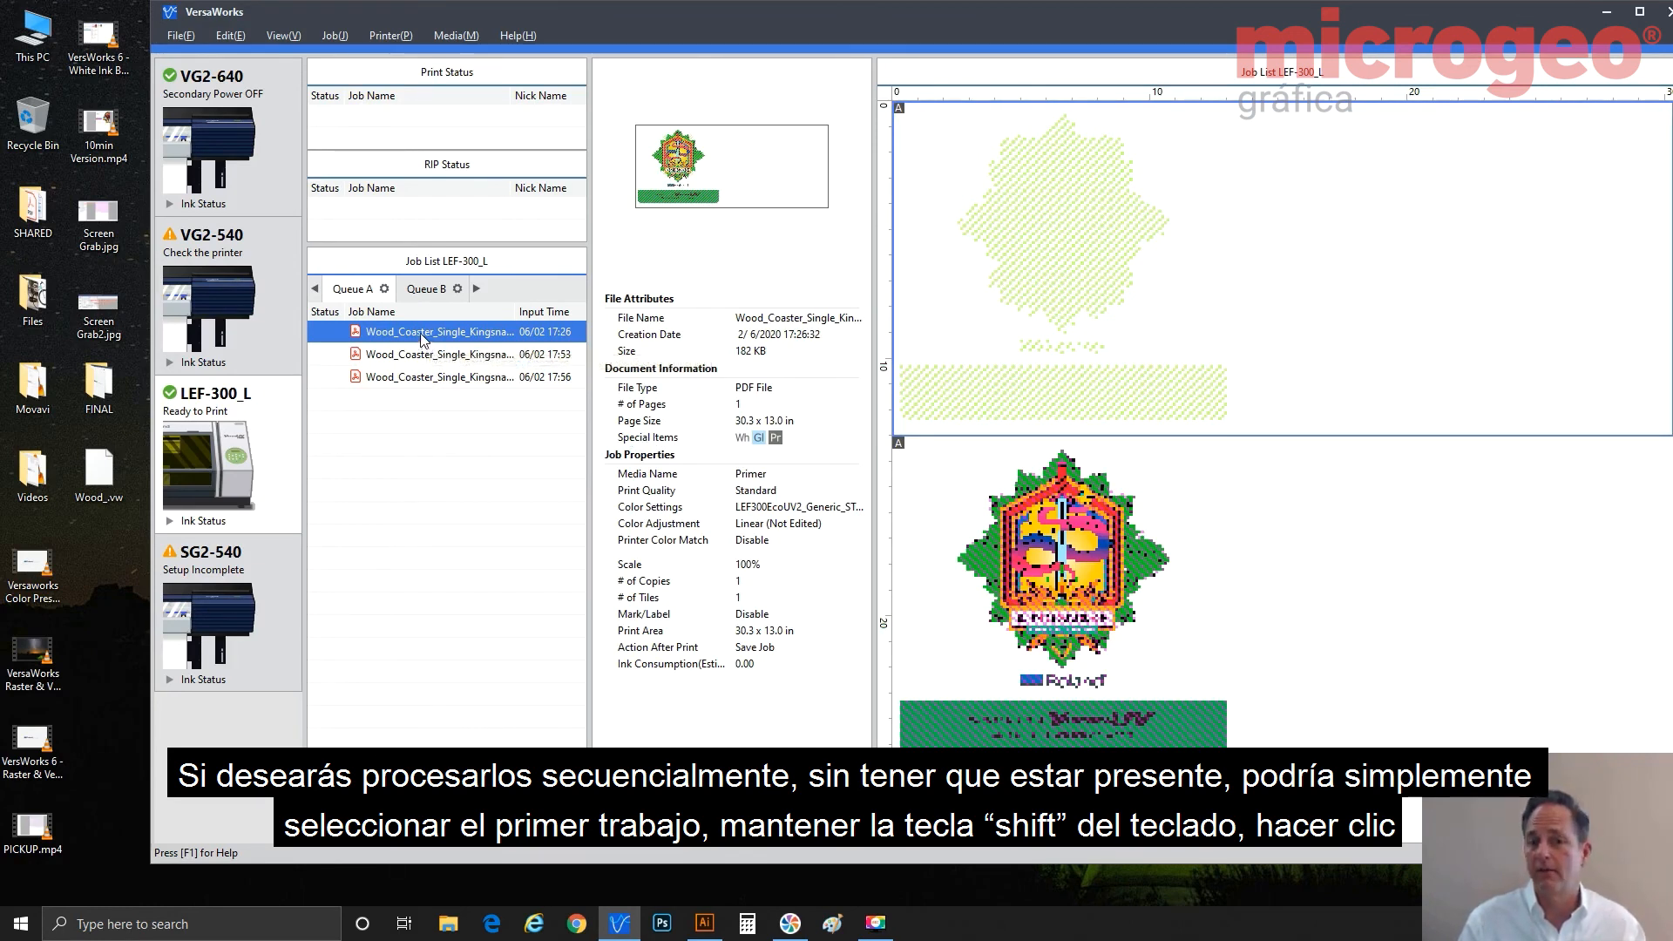
shift+click(421, 378)
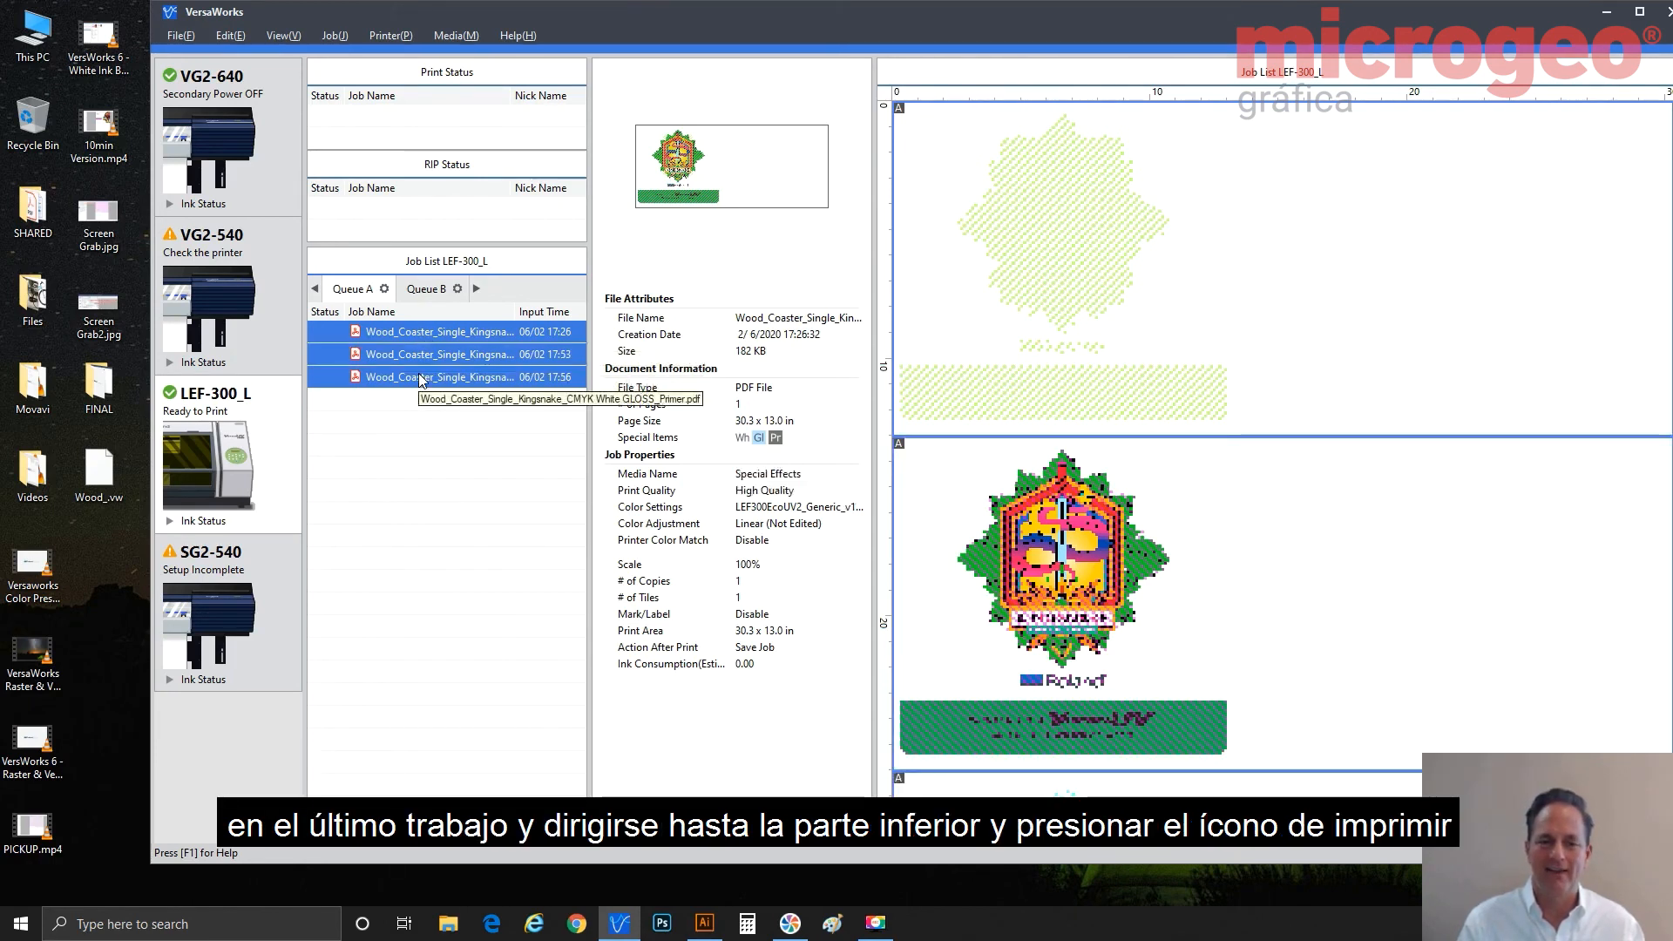